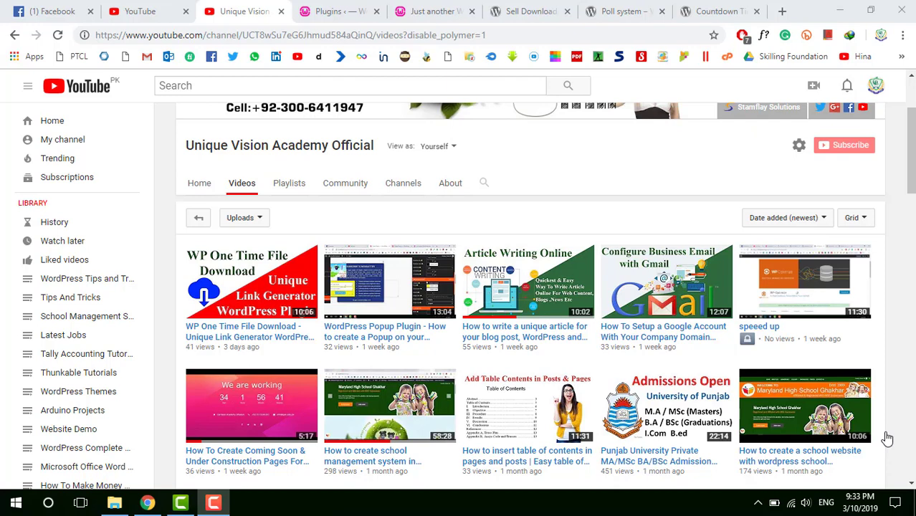
- Switch to the WordPress installed plugins page and open the Calculated Fields Form plugin's form list
{"action": "scroll", "coordinate": [878, 393], "scroll_direction": "up", "scroll_amount": 2}
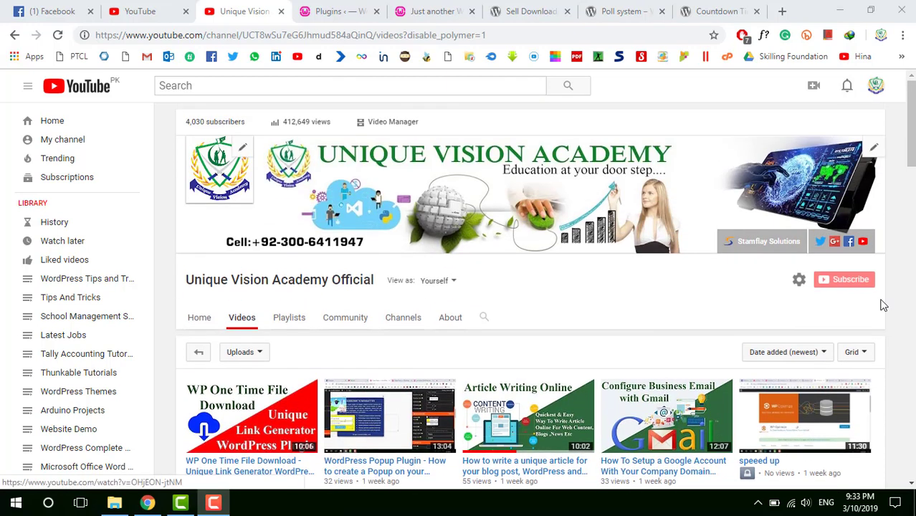
{"action": "left_click", "coordinate": [337, 7]}
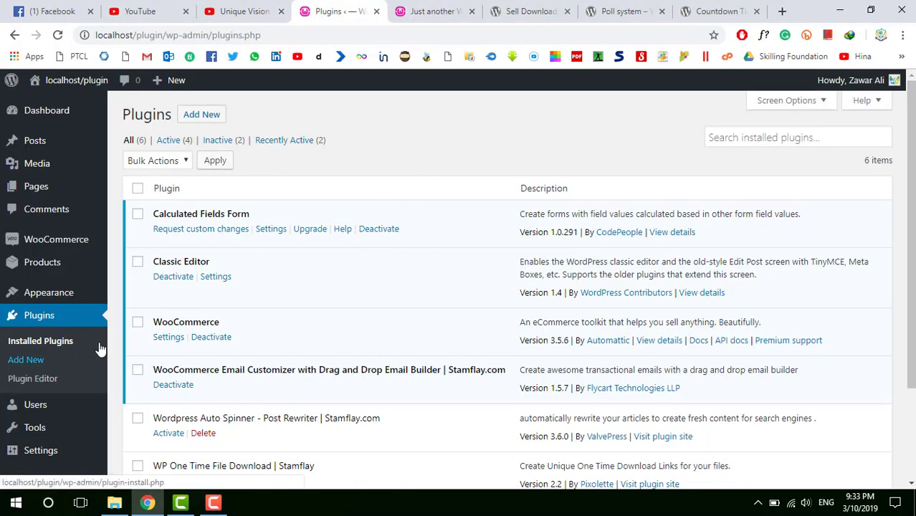
{"action": "scroll", "coordinate": [236, 302], "scroll_direction": "down", "scroll_amount": 1}
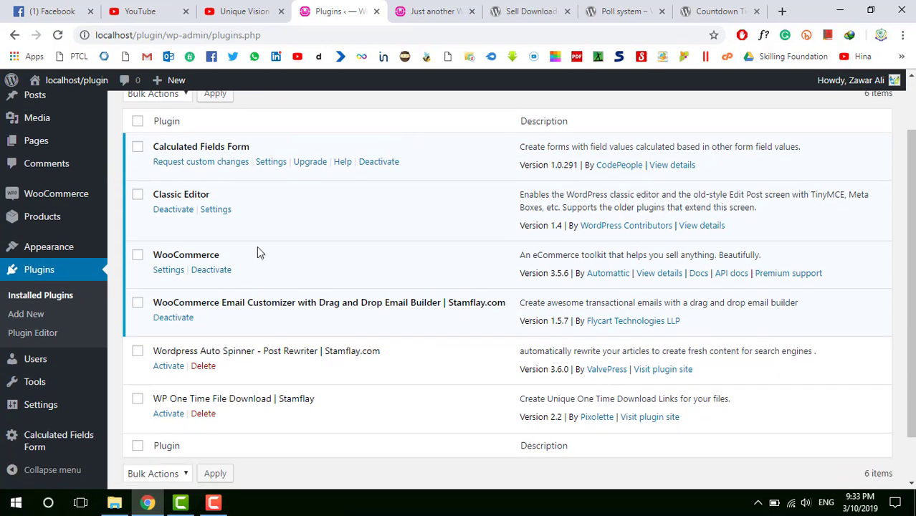
{"action": "left_click_drag", "start_coordinate": [259, 146], "coordinate": [153, 150]}
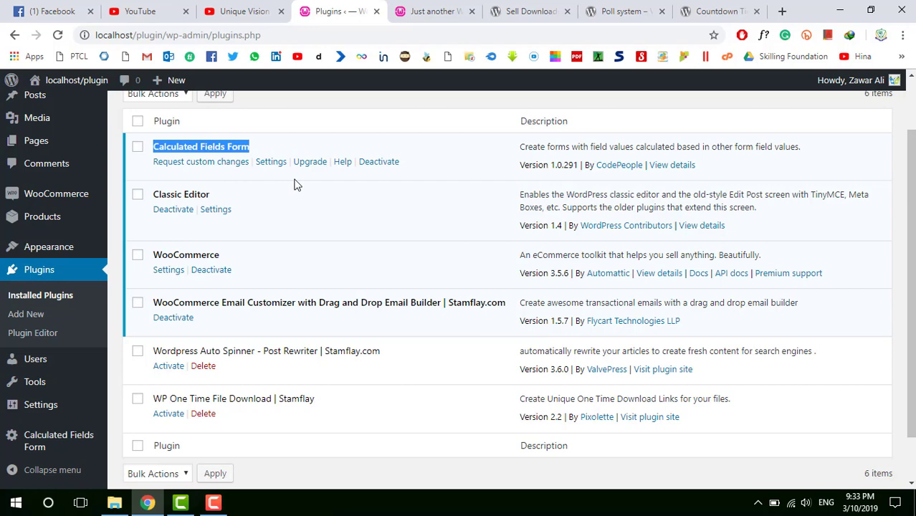
{"action": "scroll", "coordinate": [383, 230], "scroll_direction": "up", "scroll_amount": 1}
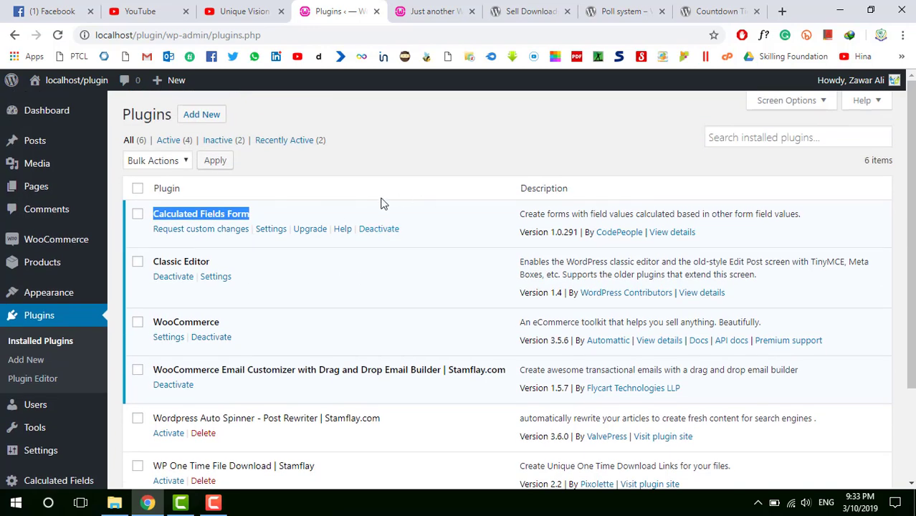
{"action": "scroll", "coordinate": [332, 215], "scroll_direction": "down", "scroll_amount": 2}
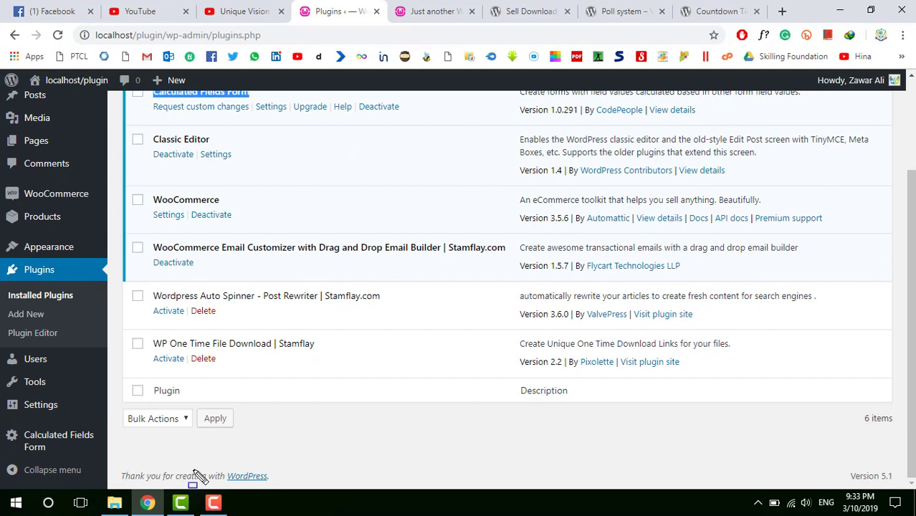
{"action": "left_click_drag", "start_coordinate": [3, 421], "coordinate": [106, 471]}
{"action": "left_click", "coordinate": [85, 446]}
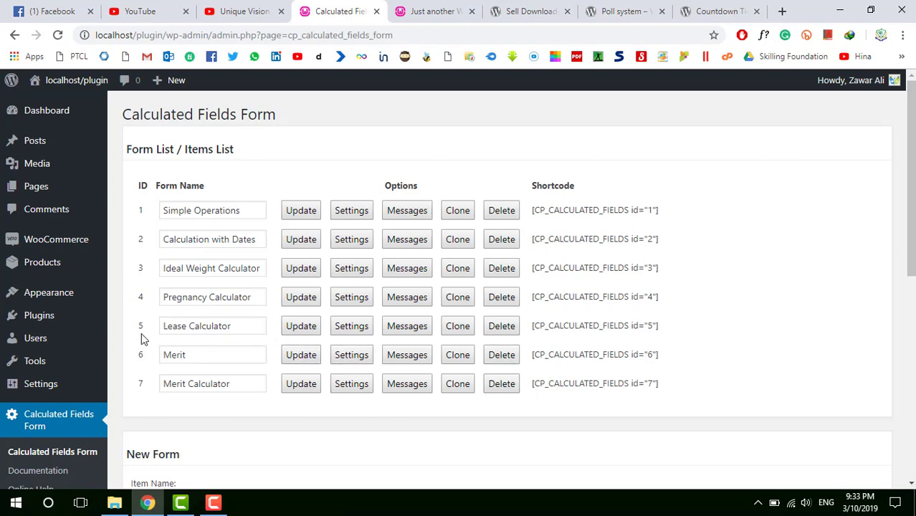
- Examine the existing forms with their shortcodes, and the New Form and general settings sections below the list
{"action": "left_click_drag", "start_coordinate": [144, 185], "coordinate": [160, 323]}
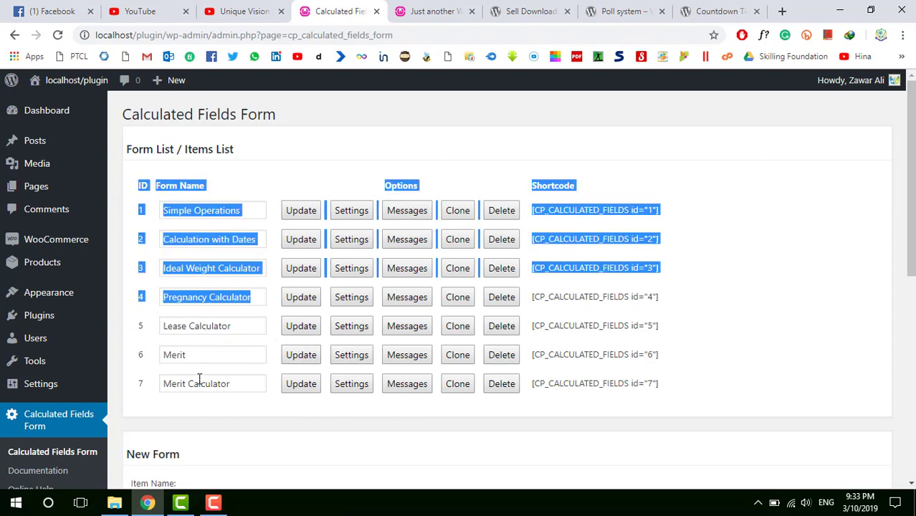
{"action": "left_click", "coordinate": [219, 422]}
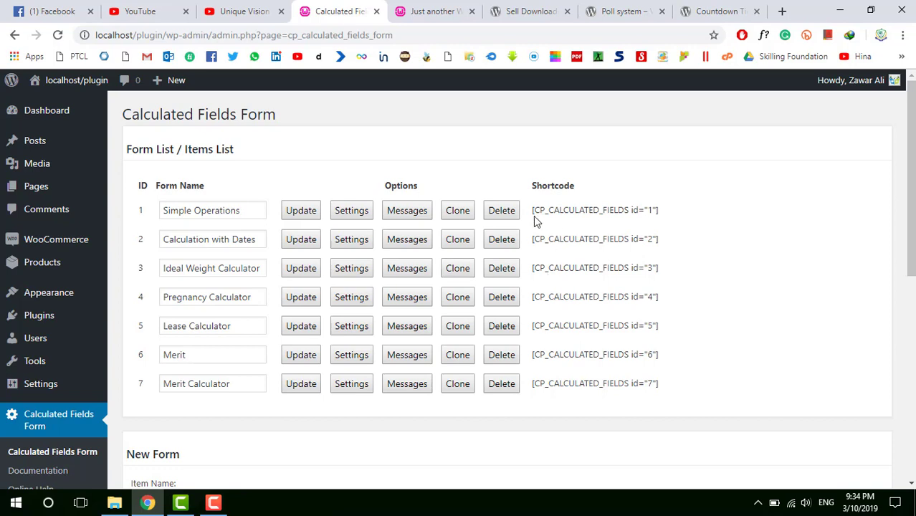
{"action": "left_click_drag", "start_coordinate": [532, 213], "coordinate": [650, 225]}
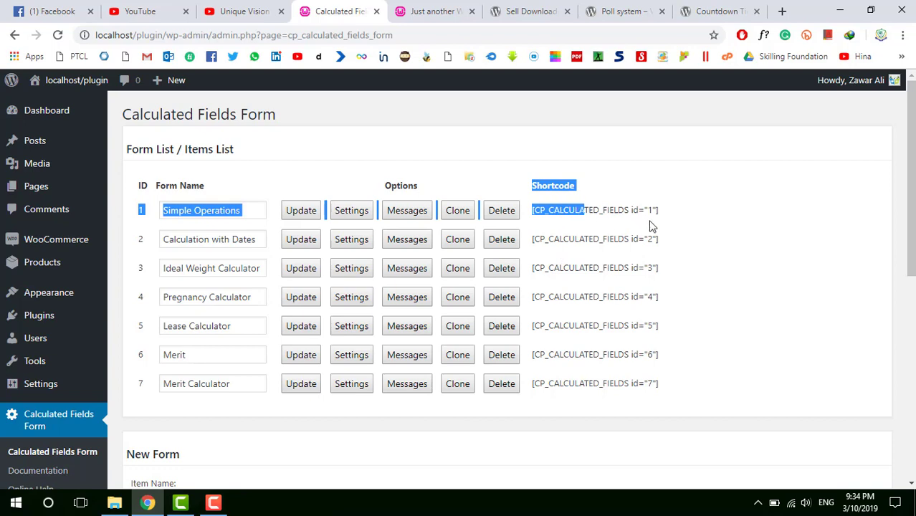
{"action": "left_click", "coordinate": [666, 221]}
{"action": "left_click_drag", "start_coordinate": [532, 212], "coordinate": [582, 221]}
{"action": "left_click", "coordinate": [616, 237]}
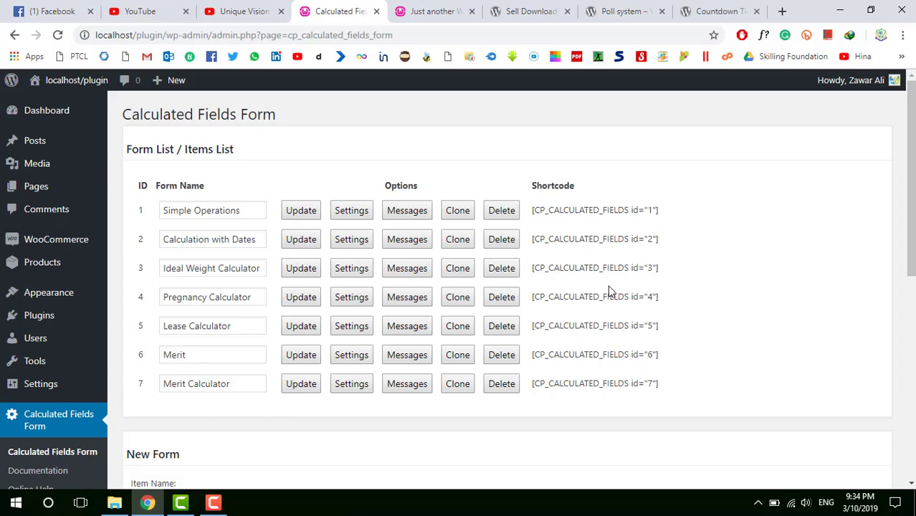
{"action": "scroll", "coordinate": [637, 324], "scroll_direction": "down", "scroll_amount": 4}
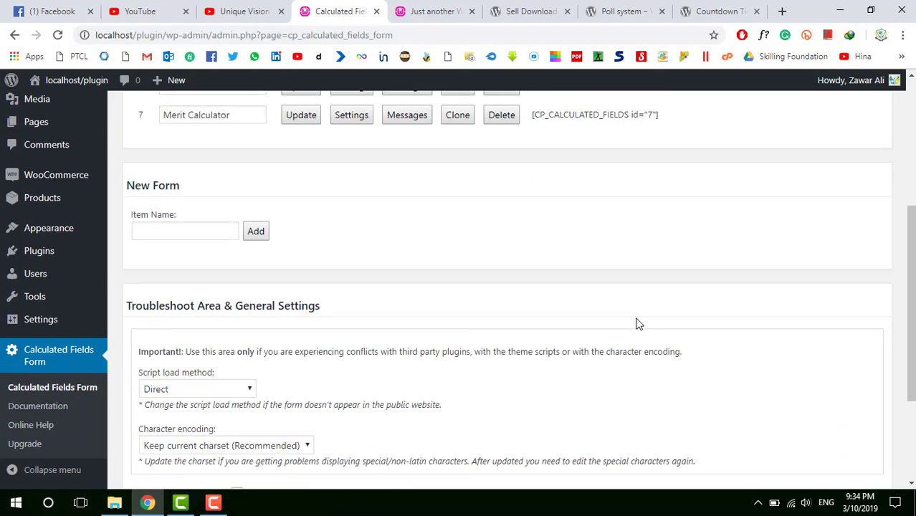
{"action": "scroll", "coordinate": [639, 324], "scroll_direction": "down", "scroll_amount": 3}
{"action": "scroll", "coordinate": [639, 324], "scroll_direction": "up", "scroll_amount": 6}
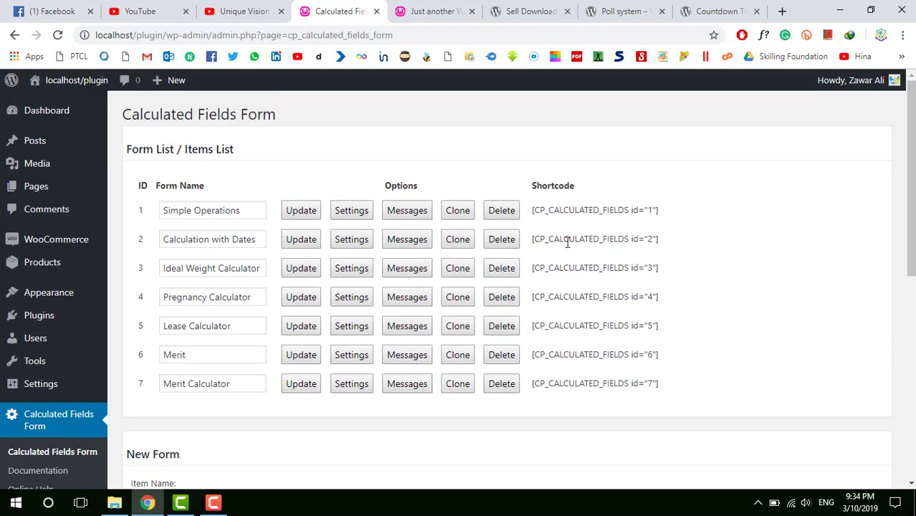
- Add a new form named "Merit Calculator 1" to the form list
{"action": "scroll", "coordinate": [326, 305], "scroll_direction": "down", "scroll_amount": 2}
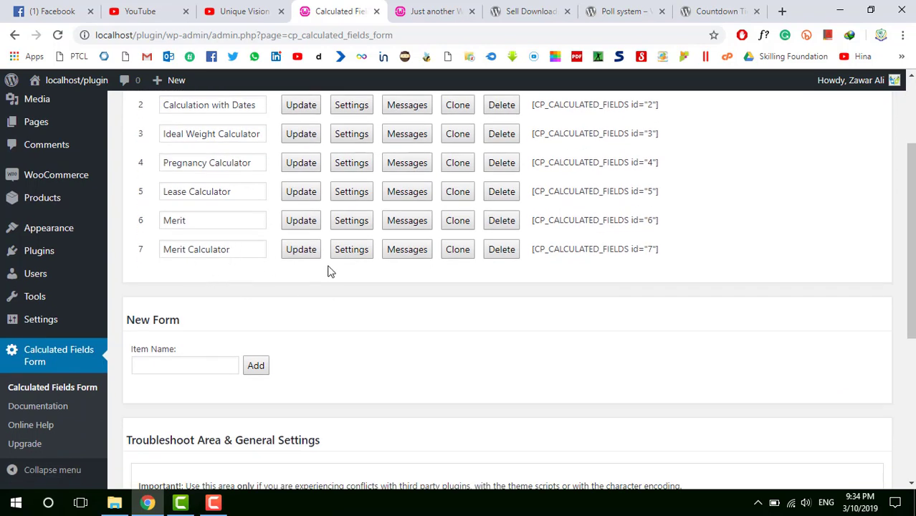
{"action": "left_click", "coordinate": [203, 364]}
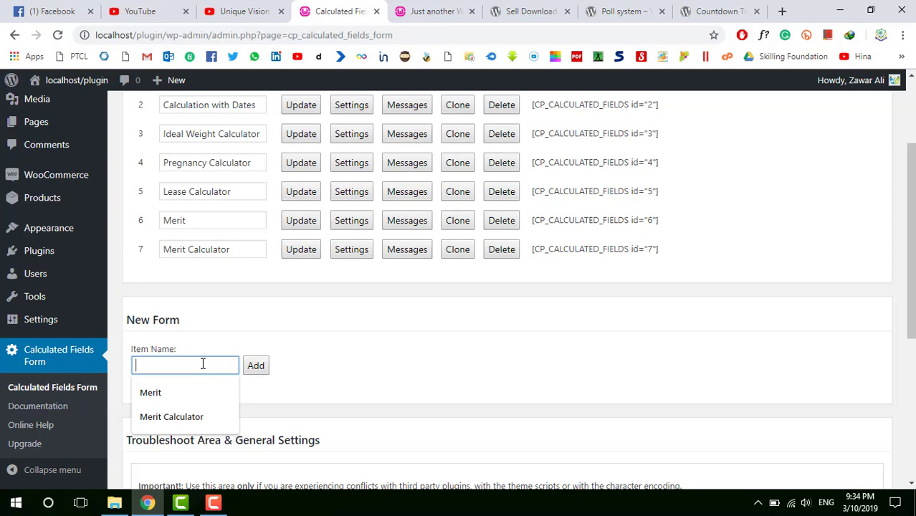
{"action": "left_click", "coordinate": [216, 408]}
{"action": "left_click", "coordinate": [226, 360]}
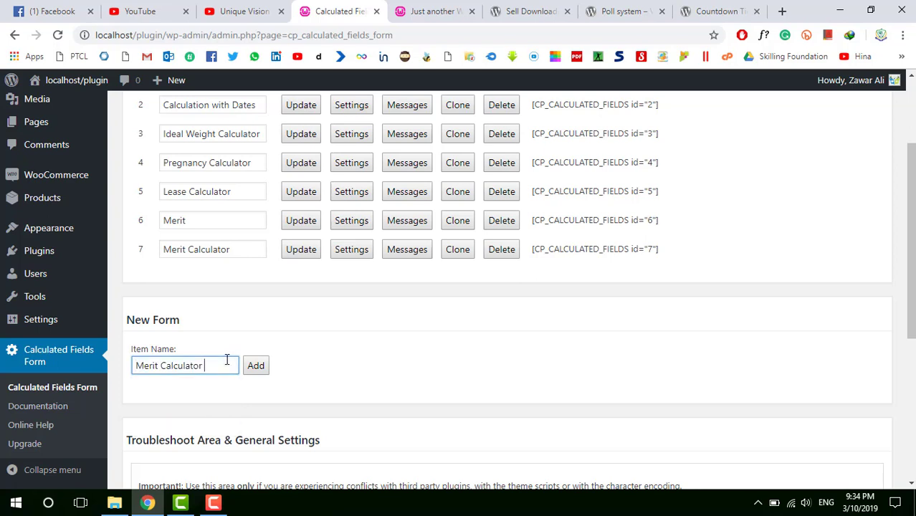
{"action": "type", "text": "1"}
{"action": "left_click", "coordinate": [256, 365]}
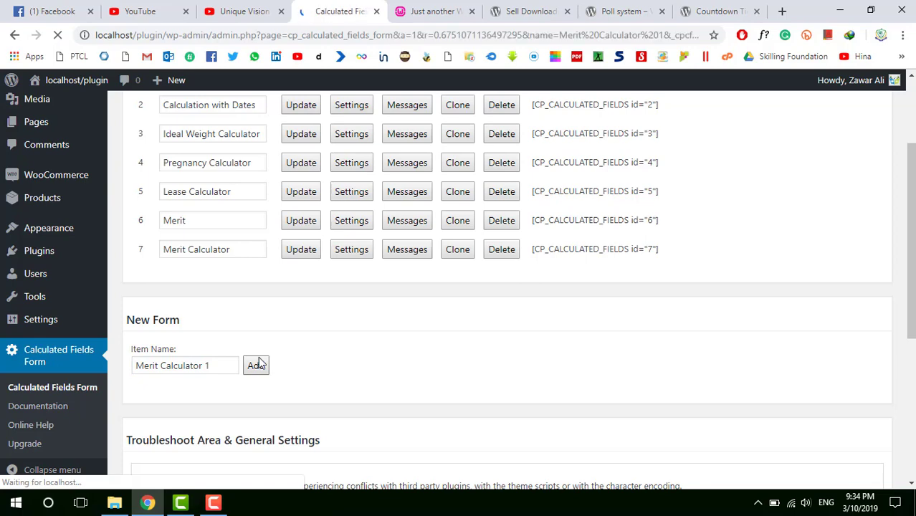
{"action": "scroll", "coordinate": [229, 330], "scroll_direction": "down", "scroll_amount": 1}
{"action": "left_click_drag", "start_coordinate": [172, 318], "coordinate": [290, 343]}
{"action": "left_click", "coordinate": [292, 345]}
{"action": "scroll", "coordinate": [324, 359], "scroll_direction": "up", "scroll_amount": 1}
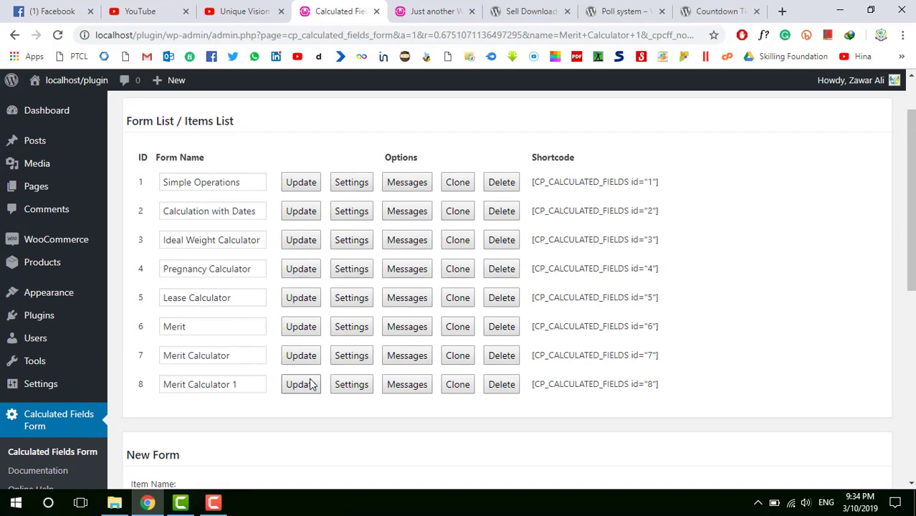
- Open the settings of the Merit Calculator 1 form and examine the available form controls and the starting form
{"action": "scroll", "coordinate": [315, 373], "scroll_direction": "down", "scroll_amount": 1}
{"action": "left_click", "coordinate": [348, 320]}
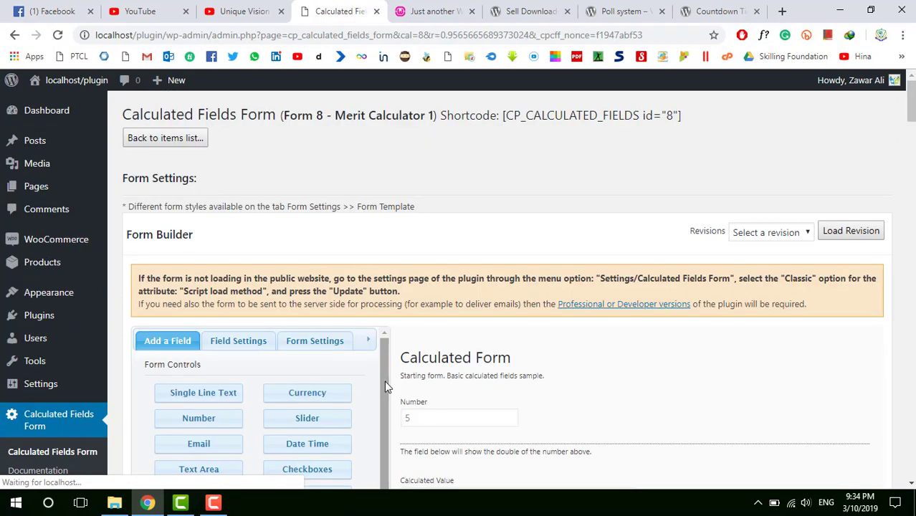
{"action": "scroll", "coordinate": [385, 387], "scroll_direction": "down", "scroll_amount": 2}
{"action": "scroll", "coordinate": [385, 387], "scroll_direction": "up", "scroll_amount": 3}
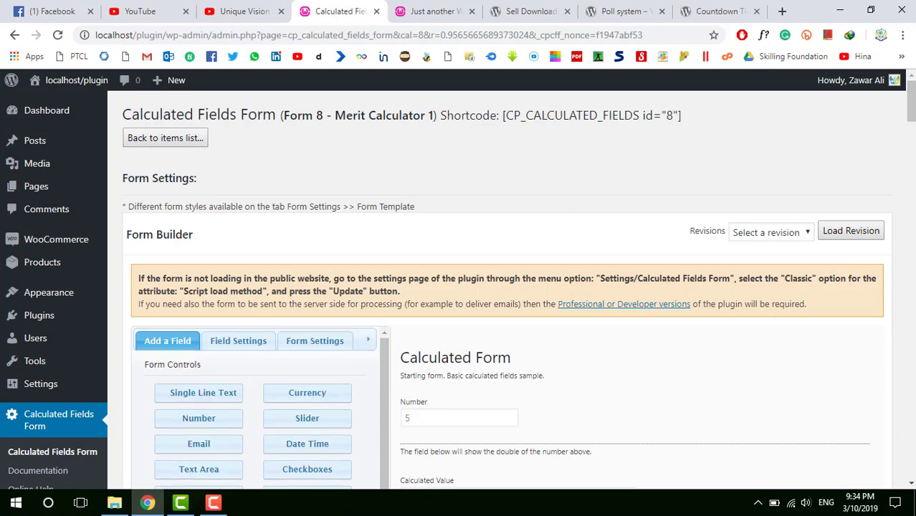
{"action": "scroll", "coordinate": [683, 346], "scroll_direction": "down", "scroll_amount": 3}
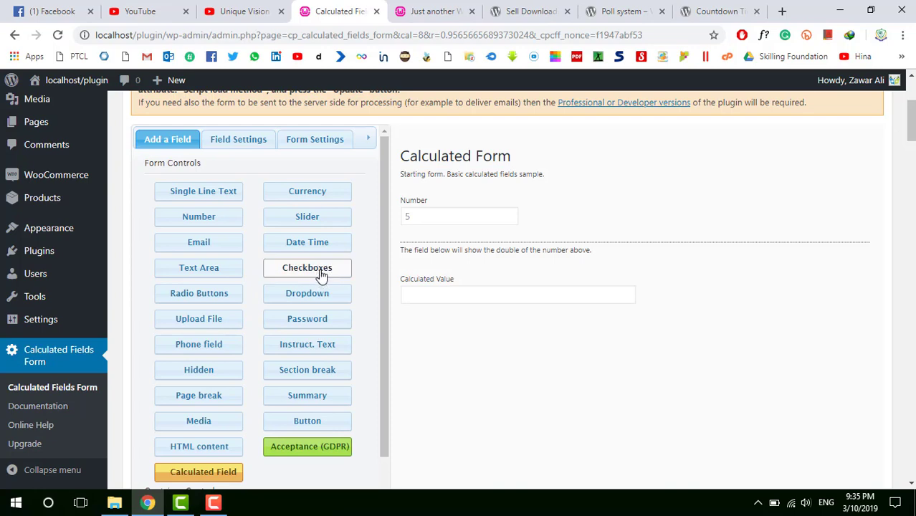
{"action": "scroll", "coordinate": [444, 312], "scroll_direction": "down", "scroll_amount": 4}
{"action": "scroll", "coordinate": [256, 371], "scroll_direction": "up", "scroll_amount": 2}
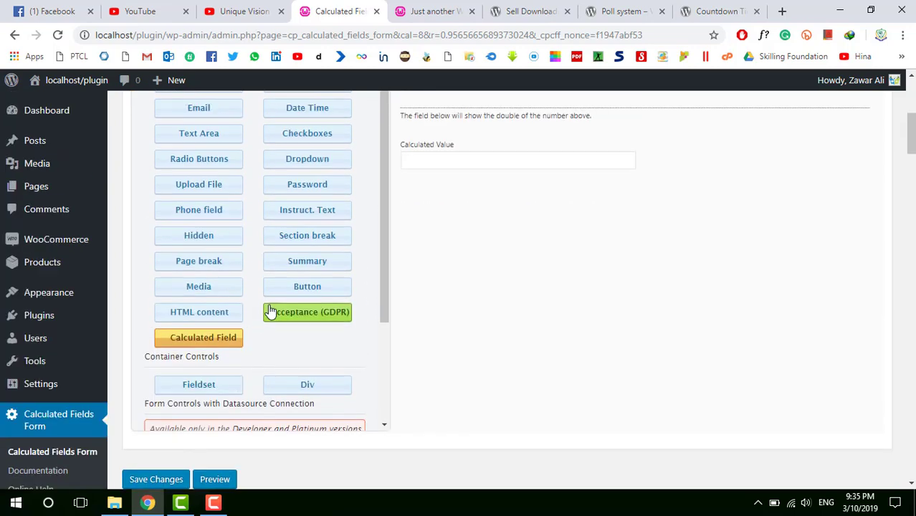
{"action": "scroll", "coordinate": [287, 294], "scroll_direction": "up", "scroll_amount": 3}
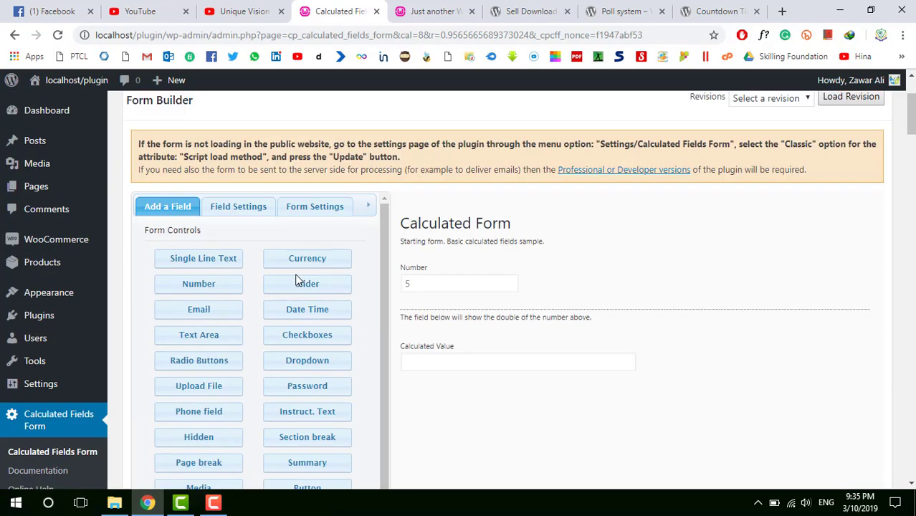
- Return to the form list and open the settings of the existing Merit Calculator form in the Form Builder
{"action": "left_click", "coordinate": [40, 426]}
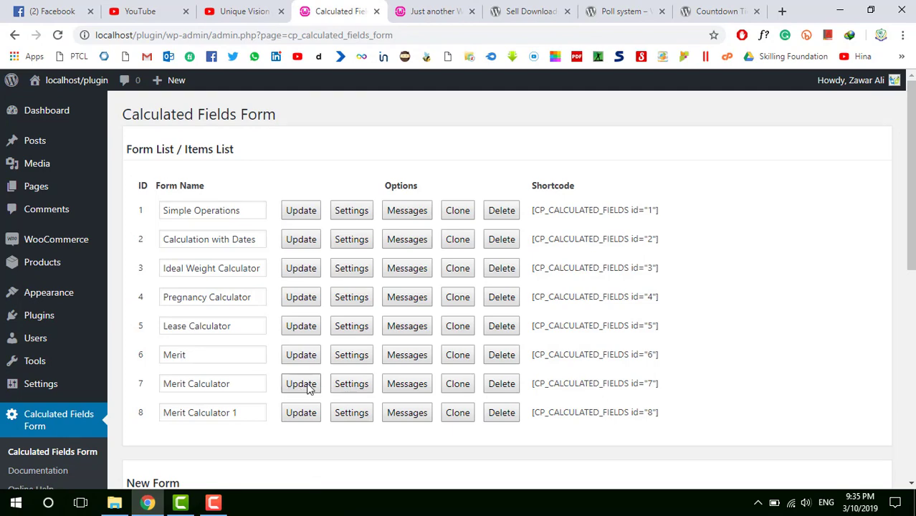
{"action": "left_click", "coordinate": [362, 385]}
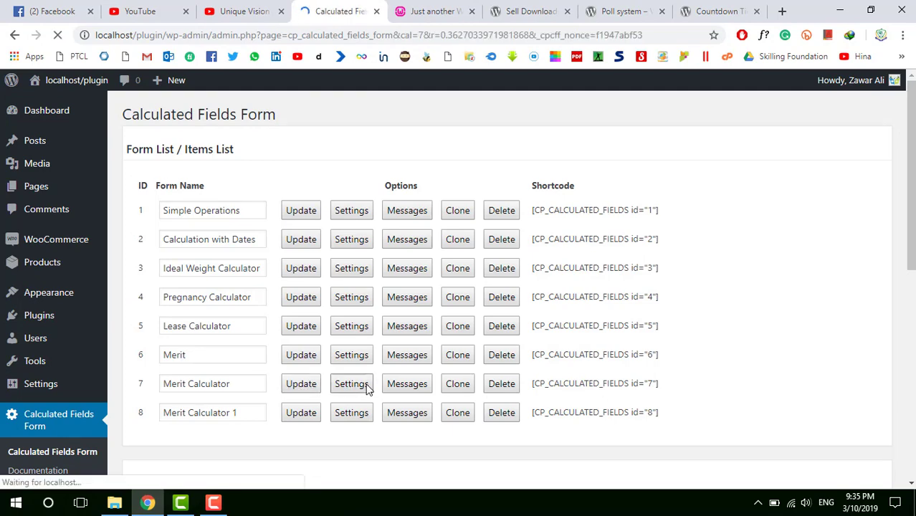
{"action": "scroll", "coordinate": [368, 389], "scroll_direction": "down", "scroll_amount": 2}
{"action": "scroll", "coordinate": [540, 375], "scroll_direction": "down", "scroll_amount": 1}
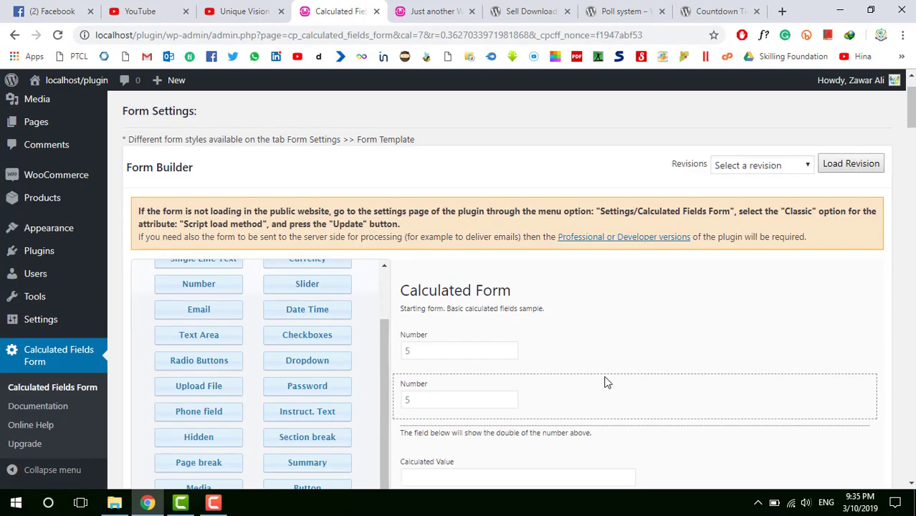
{"action": "scroll", "coordinate": [605, 382], "scroll_direction": "down", "scroll_amount": 2}
- Compare the field settings of the two Number fields in the Merit Calculator form
{"action": "left_click", "coordinate": [450, 213]}
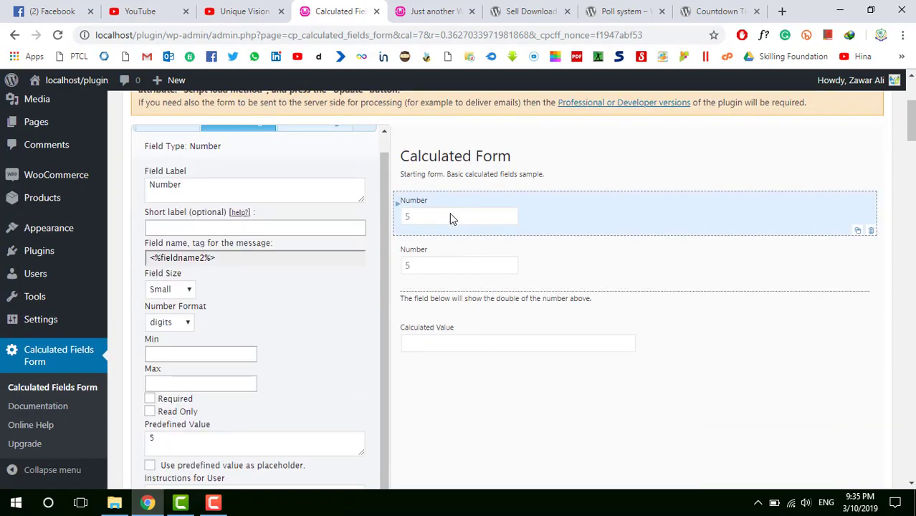
{"action": "left_click", "coordinate": [445, 267]}
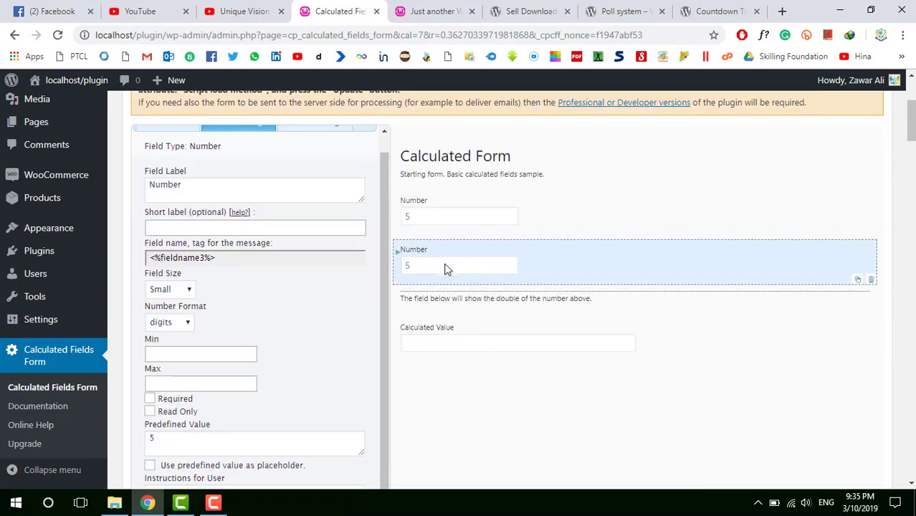
{"action": "left_click", "coordinate": [451, 219]}
{"action": "left_click", "coordinate": [458, 260]}
{"action": "left_click", "coordinate": [473, 225]}
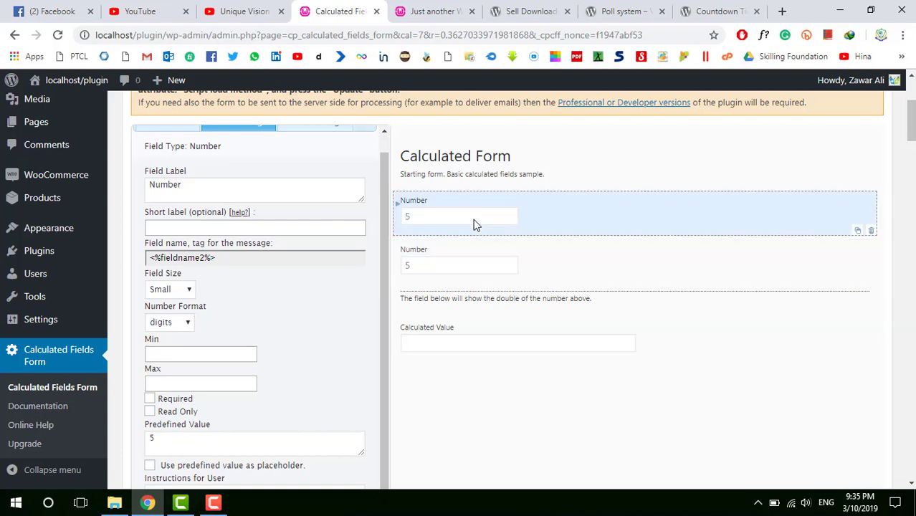
{"action": "left_click", "coordinate": [459, 269]}
{"action": "scroll", "coordinate": [459, 286], "scroll_direction": "down", "scroll_amount": 2}
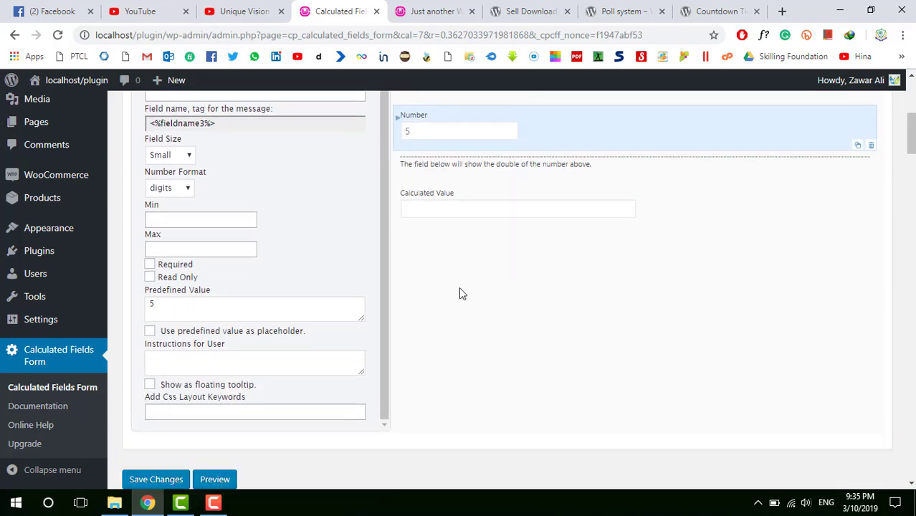
- Inspect the equation of the Calculated Value field and recheck the first Number field's settings
{"action": "left_click", "coordinate": [446, 223]}
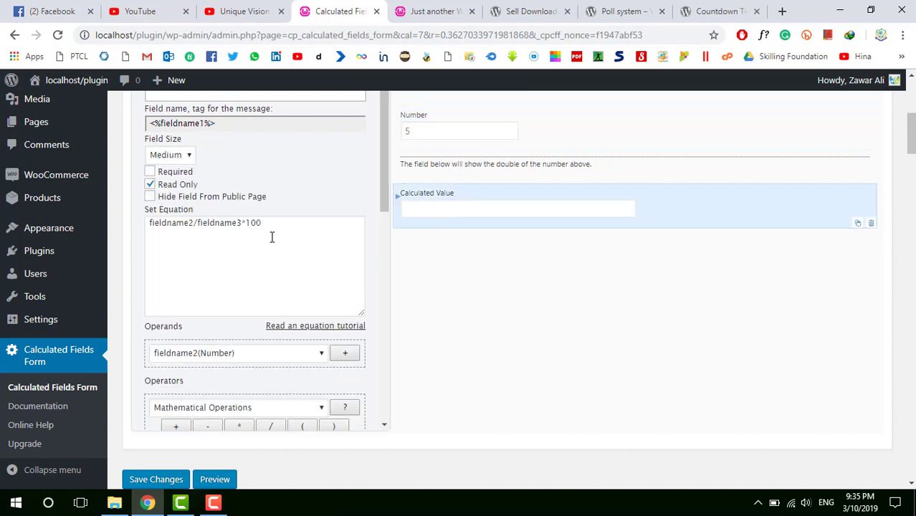
{"action": "scroll", "coordinate": [501, 282], "scroll_direction": "down", "scroll_amount": 2}
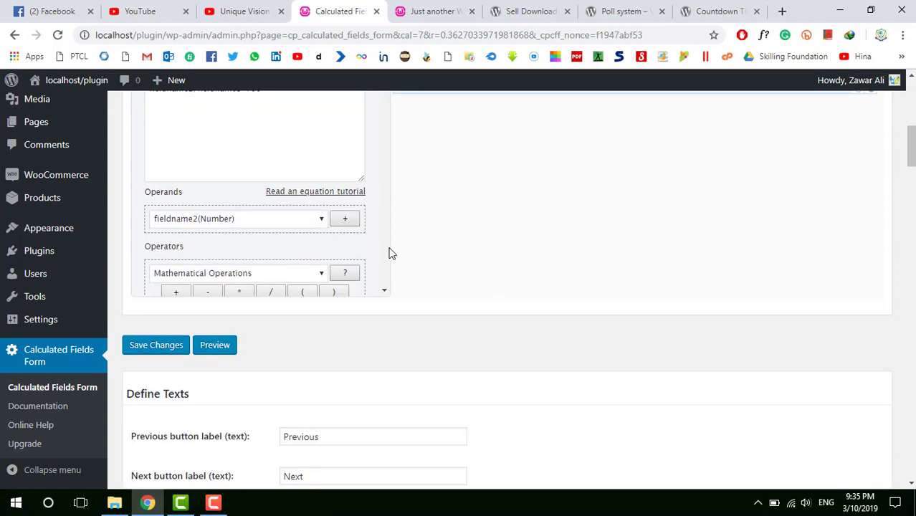
{"action": "scroll", "coordinate": [472, 254], "scroll_direction": "down", "scroll_amount": 1}
{"action": "scroll", "coordinate": [479, 254], "scroll_direction": "up", "scroll_amount": 6}
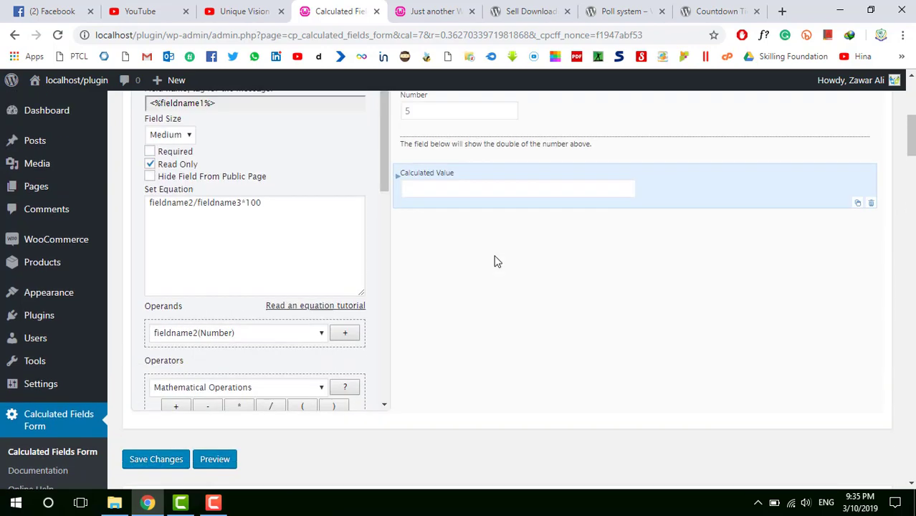
{"action": "scroll", "coordinate": [503, 325], "scroll_direction": "down", "scroll_amount": 1}
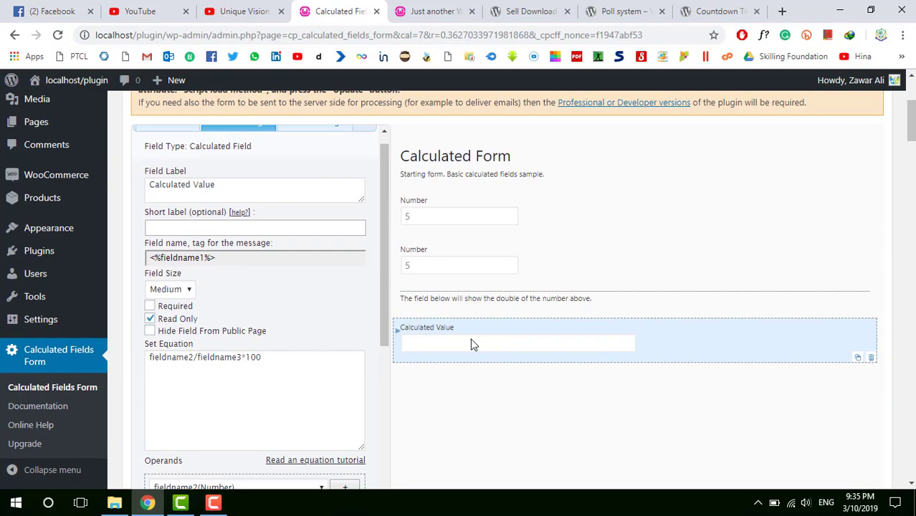
{"action": "left_click", "coordinate": [456, 228]}
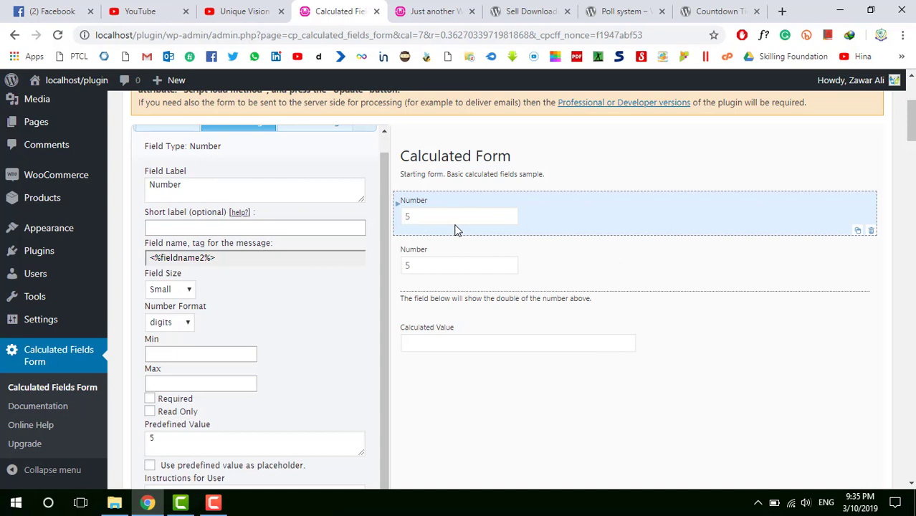
- Review the second Number field and examine the field references in the Calculated Value field's equation
{"action": "left_click", "coordinate": [454, 265]}
{"action": "left_click", "coordinate": [471, 329]}
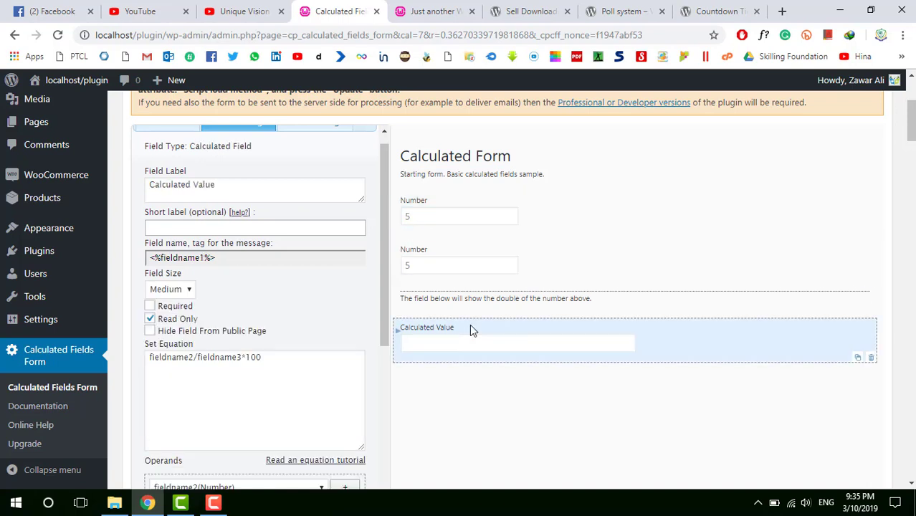
{"action": "scroll", "coordinate": [469, 324], "scroll_direction": "down", "scroll_amount": 1}
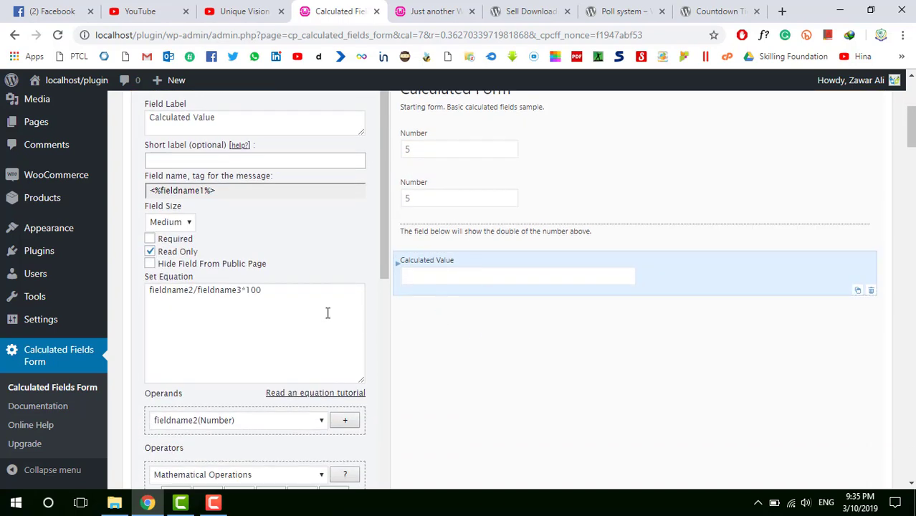
{"action": "left_click", "coordinate": [210, 289]}
{"action": "left_click_drag", "start_coordinate": [168, 290], "coordinate": [150, 289]}
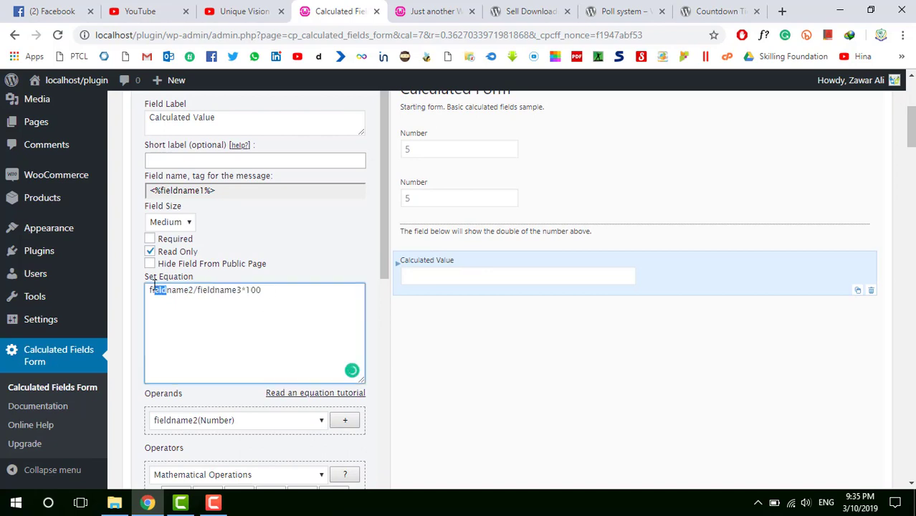
{"action": "left_click", "coordinate": [192, 291]}
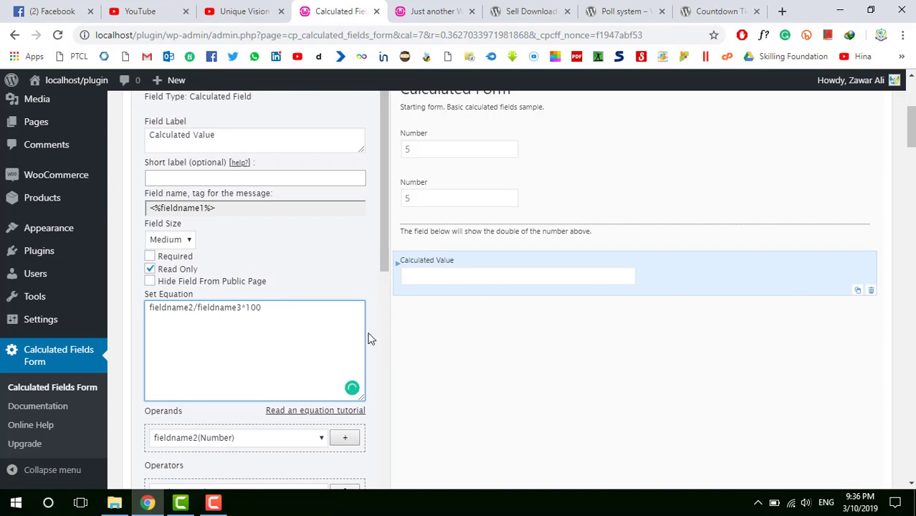
- Match the field name tags of both Number fields against the operands used in the Calculated Value equation
{"action": "left_click", "coordinate": [449, 153]}
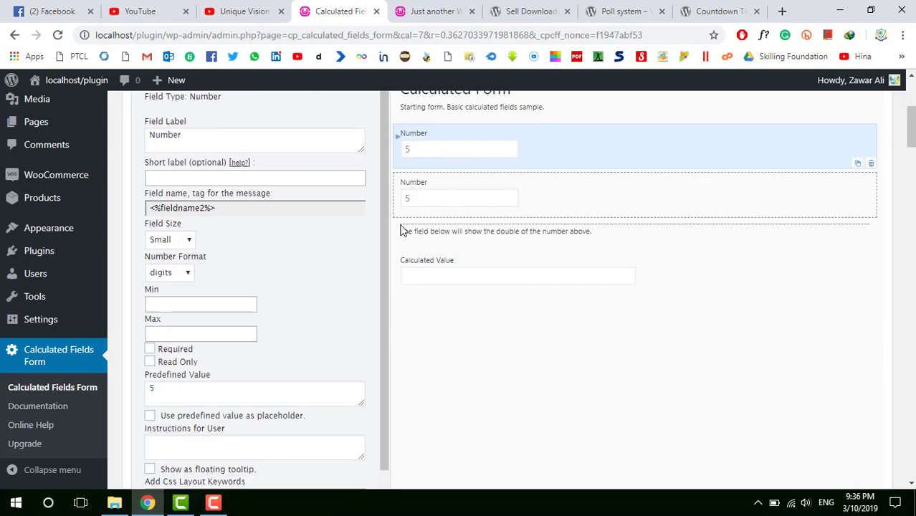
{"action": "left_click", "coordinate": [202, 209]}
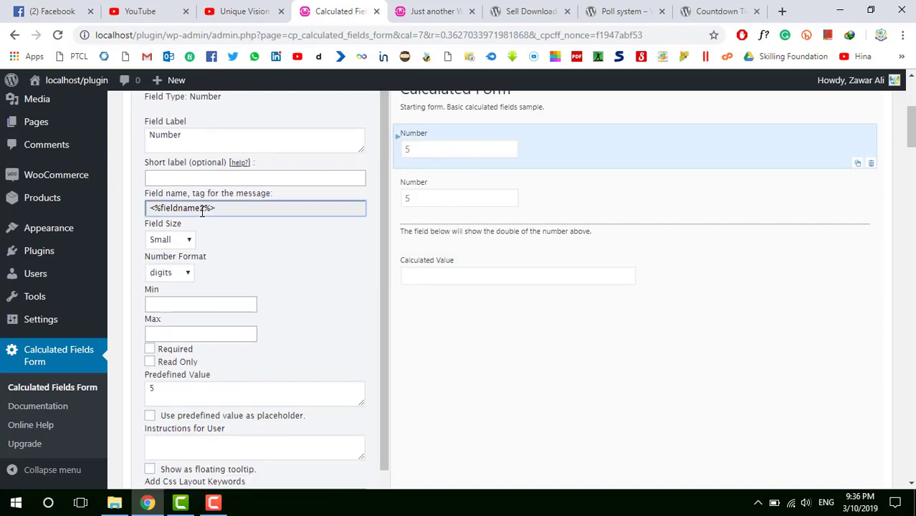
{"action": "left_click", "coordinate": [412, 212]}
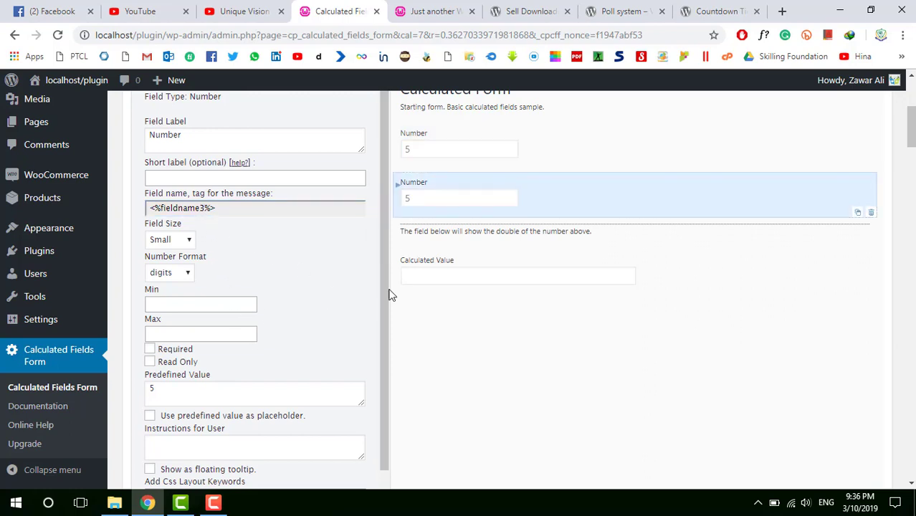
{"action": "left_click", "coordinate": [459, 280]}
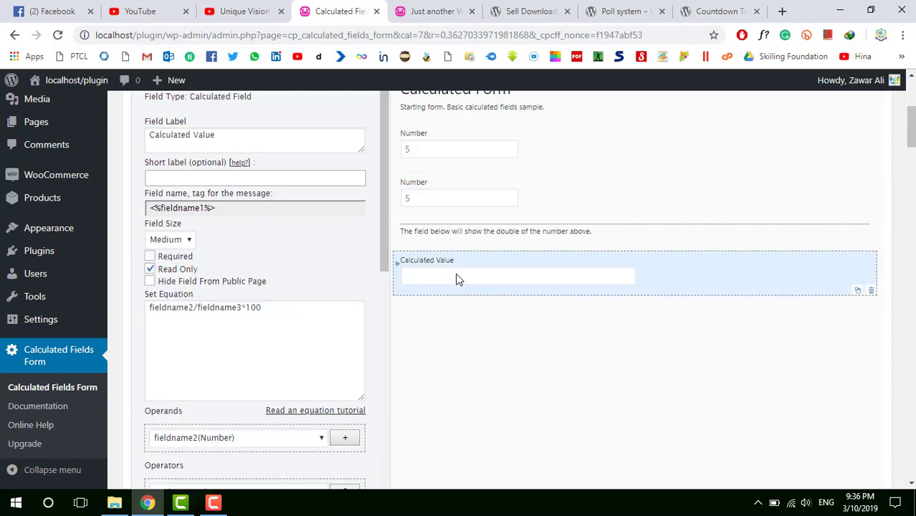
{"action": "left_click", "coordinate": [314, 322]}
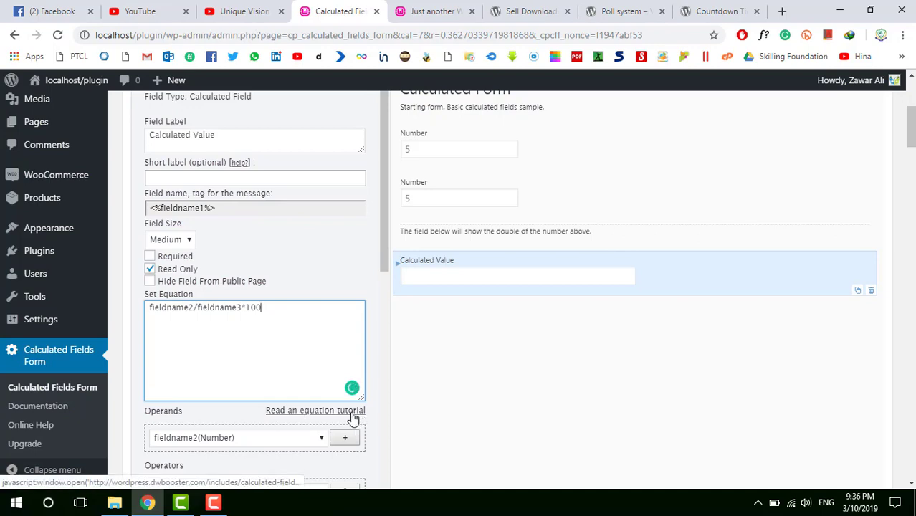
{"action": "scroll", "coordinate": [485, 405], "scroll_direction": "down", "scroll_amount": 2}
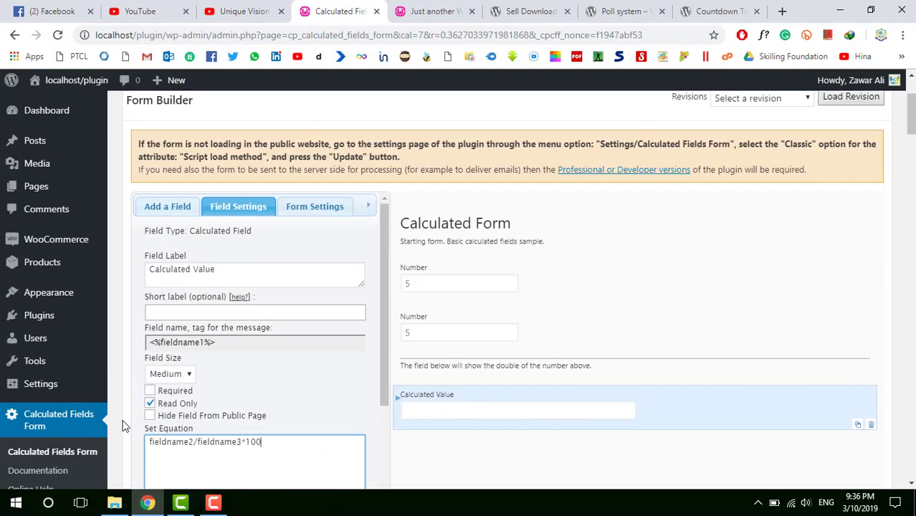
- Return to the form list and copy the shortcode of the Merit Calculator form
{"action": "left_click", "coordinate": [78, 451]}
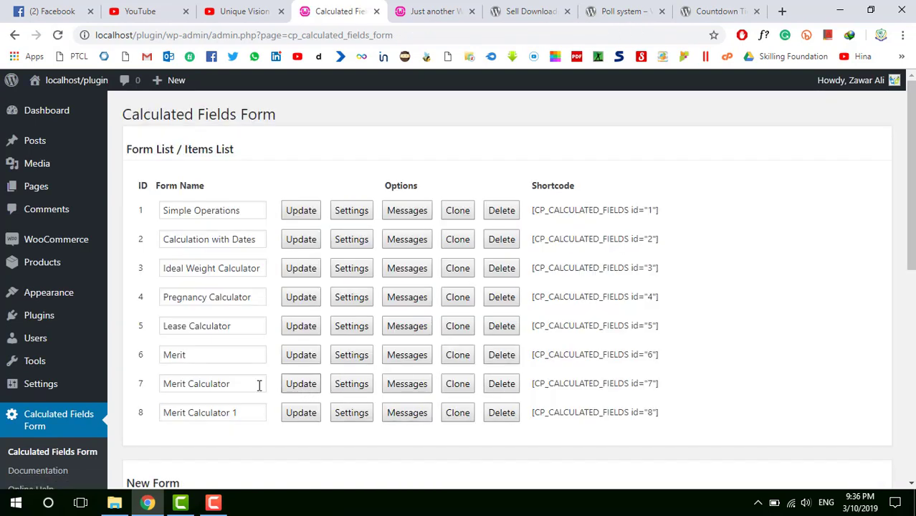
{"action": "triple_click", "coordinate": [613, 384]}
{"action": "right_click", "coordinate": [613, 383]}
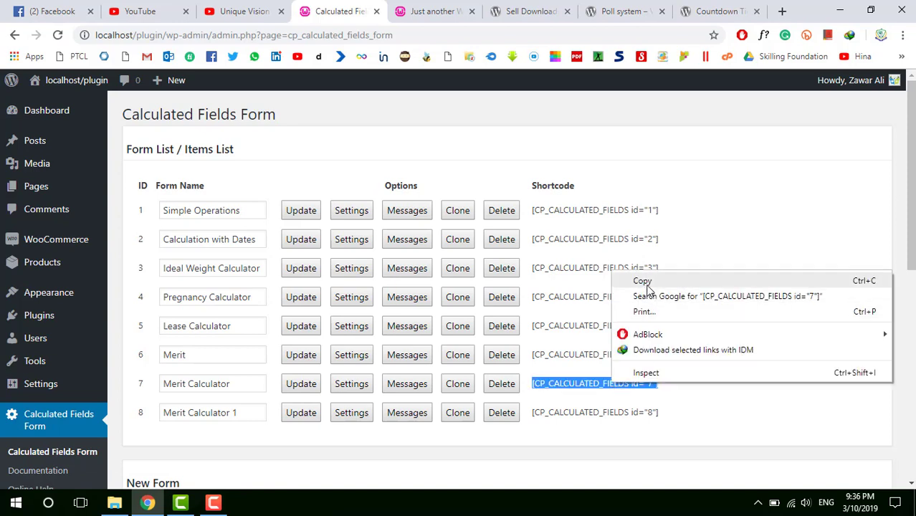
{"action": "left_click", "coordinate": [648, 287]}
- Open the Appearance Widgets page in a new tab and glance at the site's current front page
{"action": "mouse_move", "coordinate": [71, 301]}
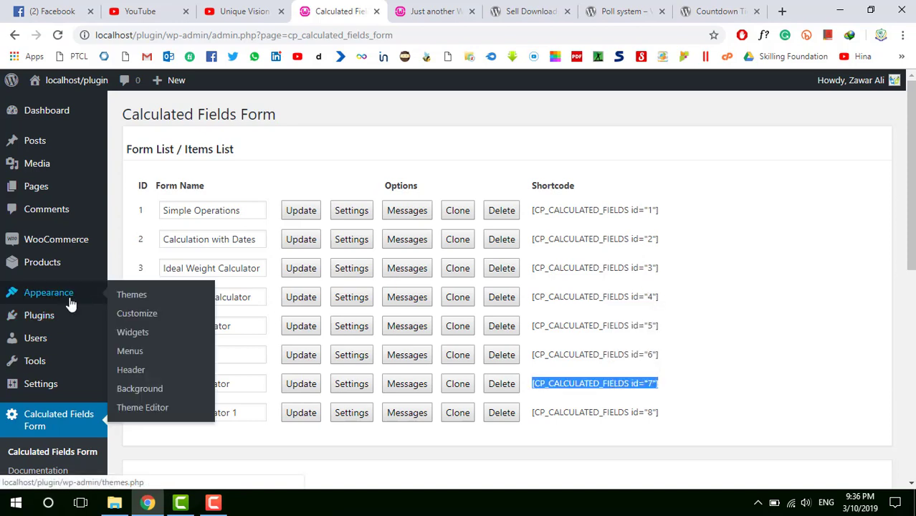
{"action": "middle_click", "coordinate": [147, 333]}
{"action": "left_click", "coordinate": [455, 9]}
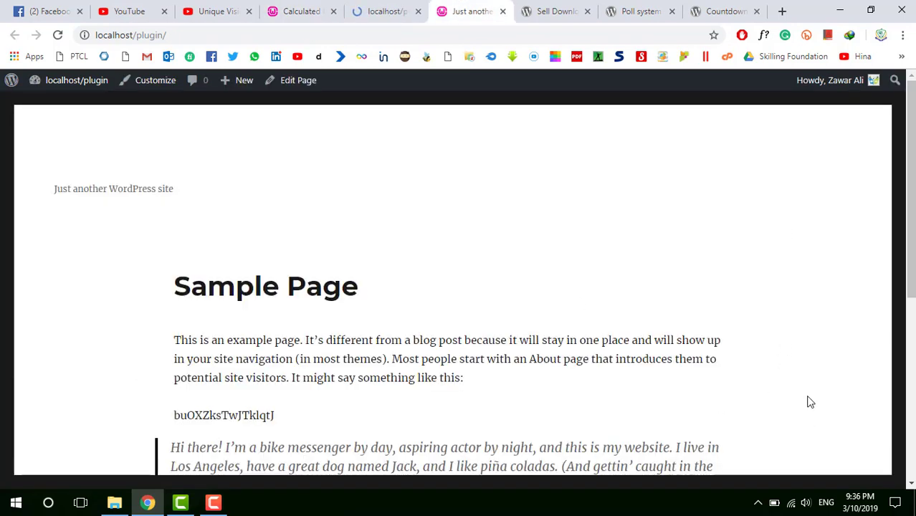
{"action": "left_click", "coordinate": [371, 7]}
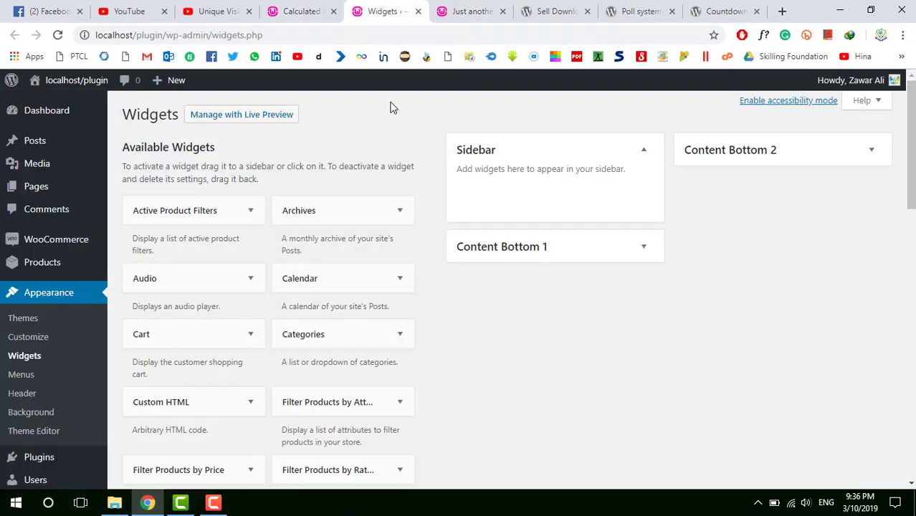
- Add a Text widget to the Sidebar widget area
{"action": "scroll", "coordinate": [351, 395], "scroll_direction": "down", "scroll_amount": 3}
{"action": "scroll", "coordinate": [371, 343], "scroll_direction": "down", "scroll_amount": 3}
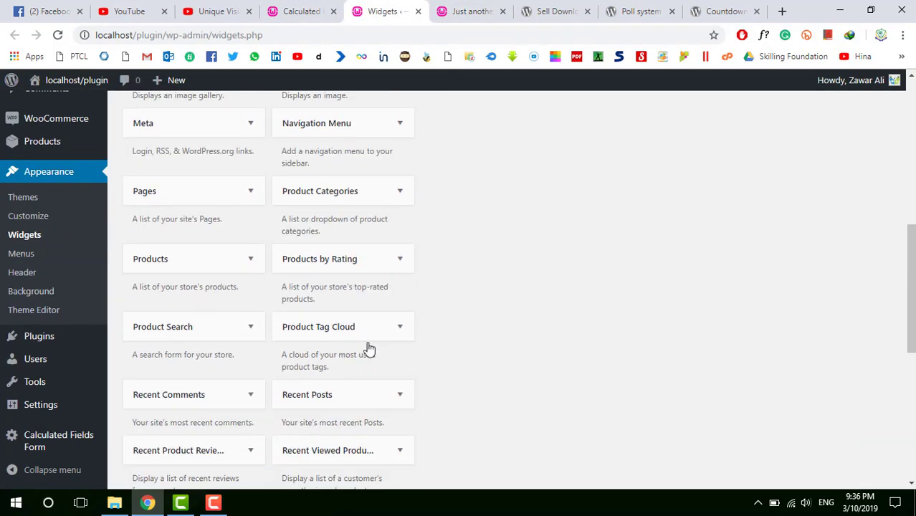
{"action": "scroll", "coordinate": [370, 354], "scroll_direction": "down", "scroll_amount": 3}
{"action": "left_click", "coordinate": [368, 379]}
{"action": "scroll", "coordinate": [368, 381], "scroll_direction": "down", "scroll_amount": 3}
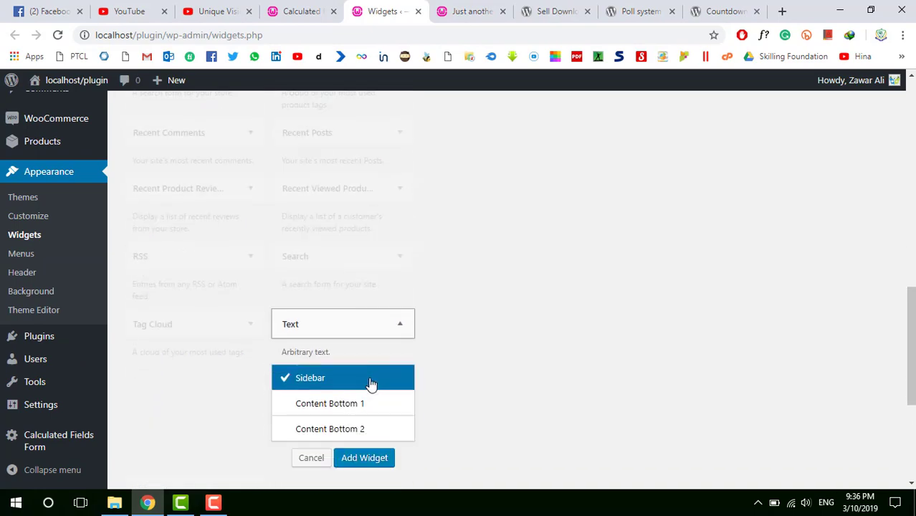
{"action": "left_click", "coordinate": [366, 317]}
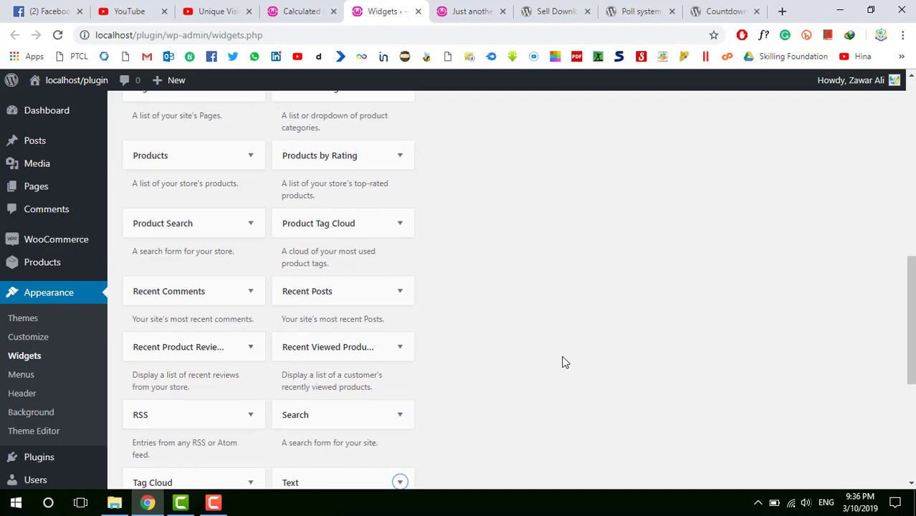
- Paste the shortcode [CP_CALCULATED_FIELDS id="7"] into the new Text widget in text mode and save the widget
{"action": "left_click", "coordinate": [634, 109]}
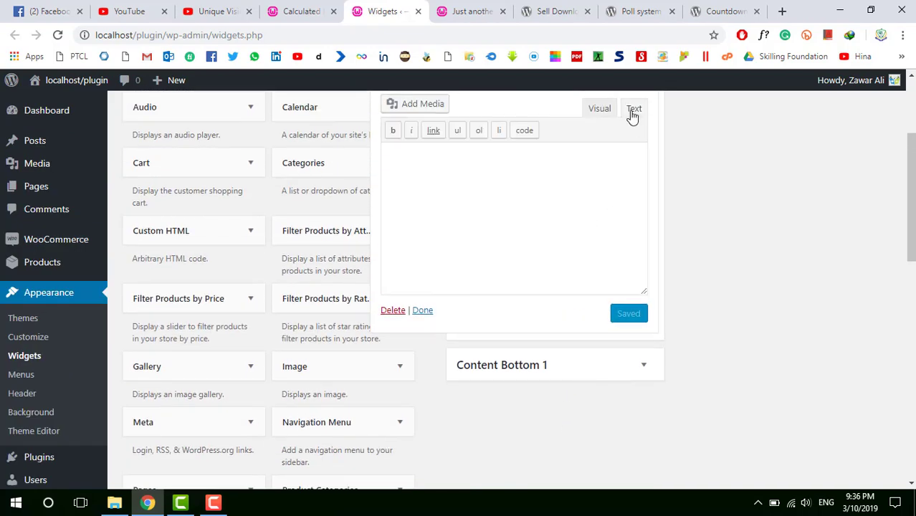
{"action": "left_click", "coordinate": [645, 175]}
{"action": "key", "text": "ctrl+v"}
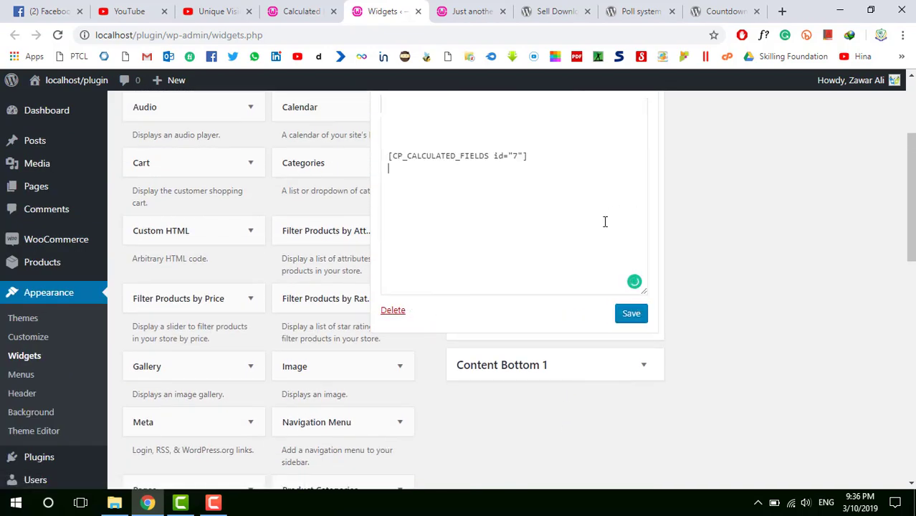
{"action": "scroll", "coordinate": [605, 221], "scroll_direction": "up", "scroll_amount": 3}
{"action": "scroll", "coordinate": [624, 297], "scroll_direction": "down", "scroll_amount": 3}
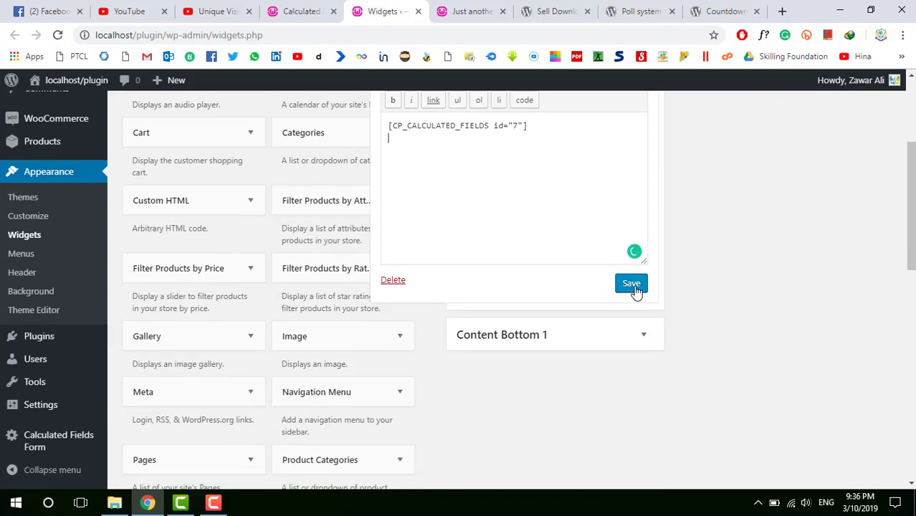
{"action": "left_click", "coordinate": [637, 285]}
{"action": "scroll", "coordinate": [663, 279], "scroll_direction": "up", "scroll_amount": 5}
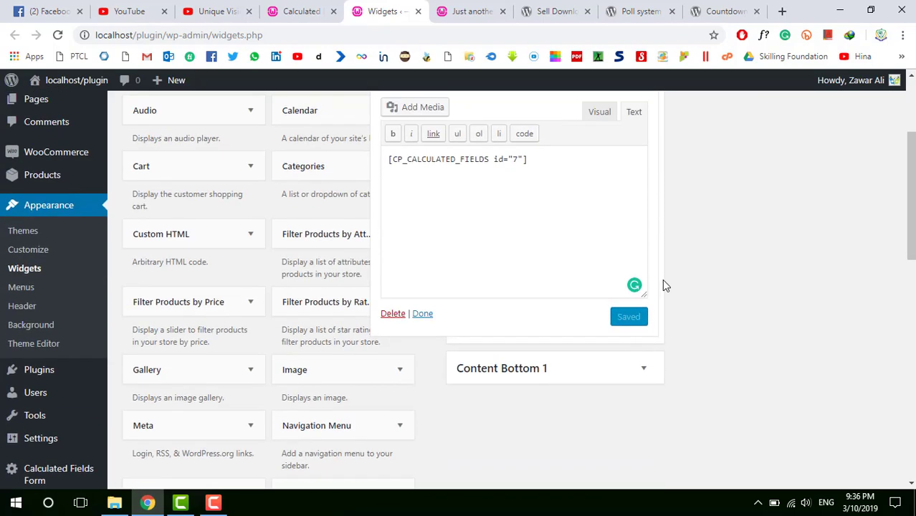
- Reload the site's front page and examine the calculated form in the sidebar
{"action": "left_click", "coordinate": [470, 11]}
{"action": "left_click", "coordinate": [57, 36]}
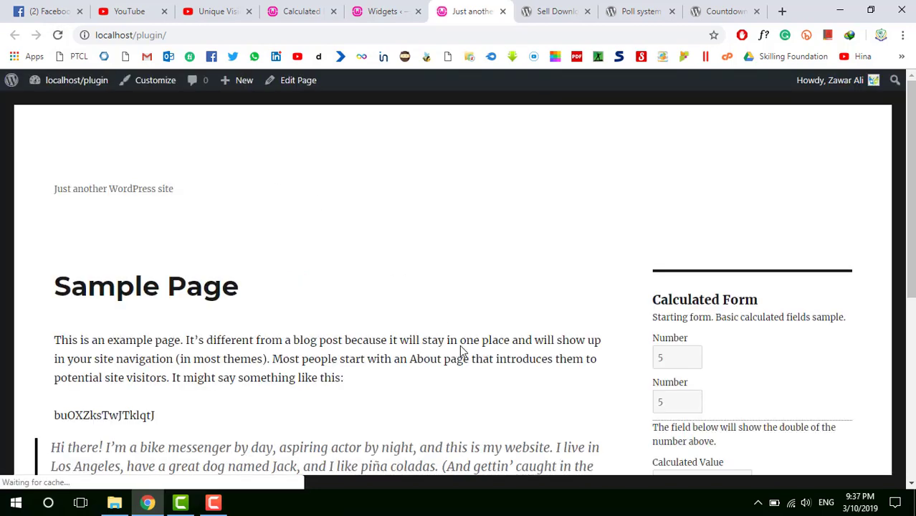
{"action": "scroll", "coordinate": [706, 261], "scroll_direction": "down", "scroll_amount": 2}
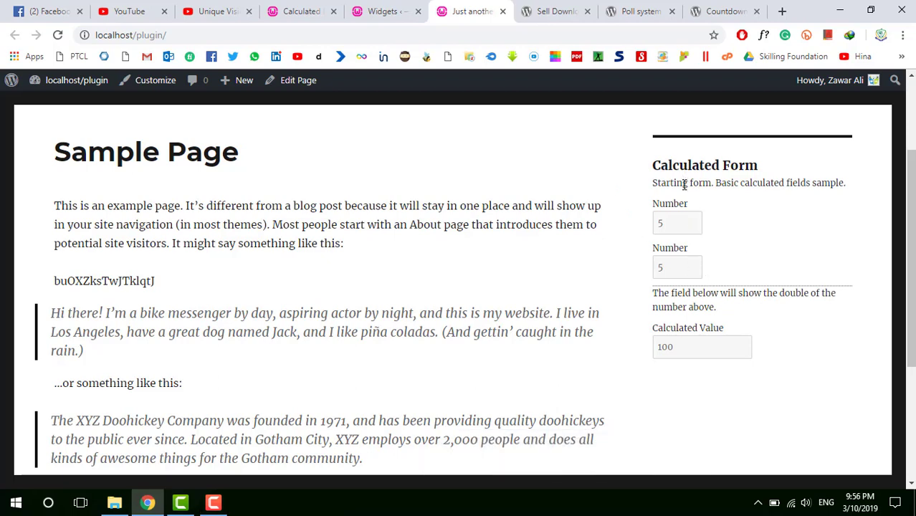
{"action": "left_click_drag", "start_coordinate": [692, 172], "coordinate": [743, 172]}
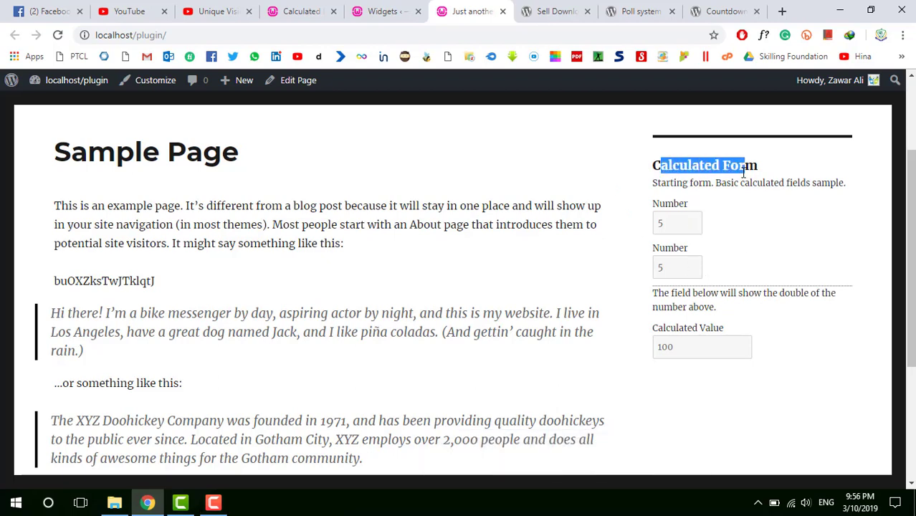
{"action": "left_click", "coordinate": [734, 206]}
- Compare the sidebar form's Number fields with those of the Merit Calculator form in the Form Builder
{"action": "double_click", "coordinate": [678, 224]}
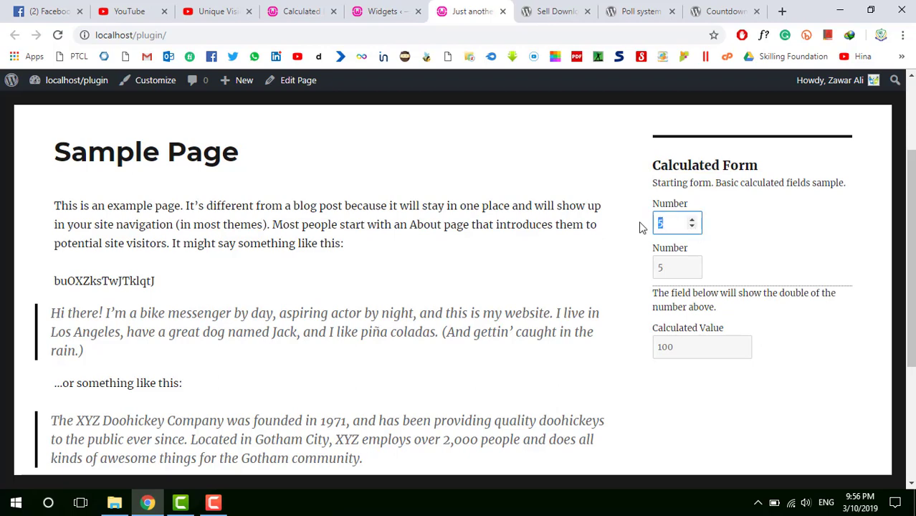
{"action": "left_click", "coordinate": [317, 8]}
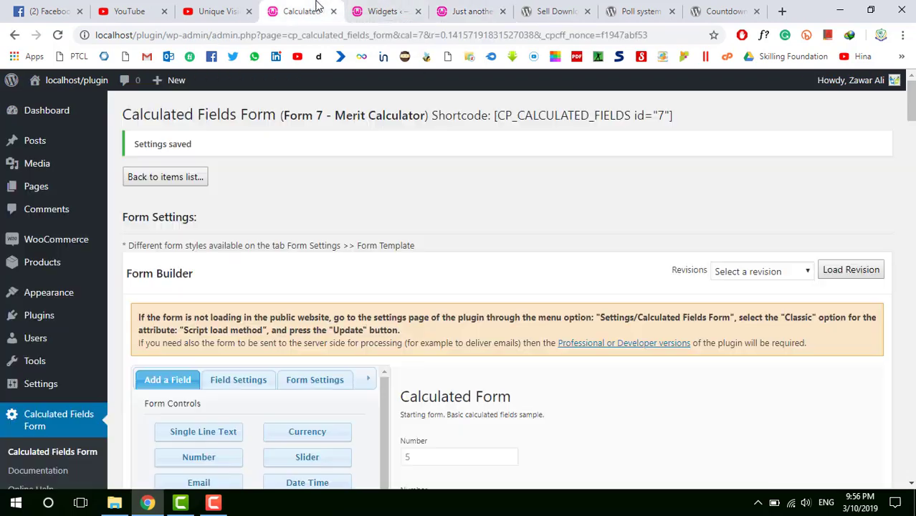
{"action": "scroll", "coordinate": [368, 344], "scroll_direction": "down", "scroll_amount": 4}
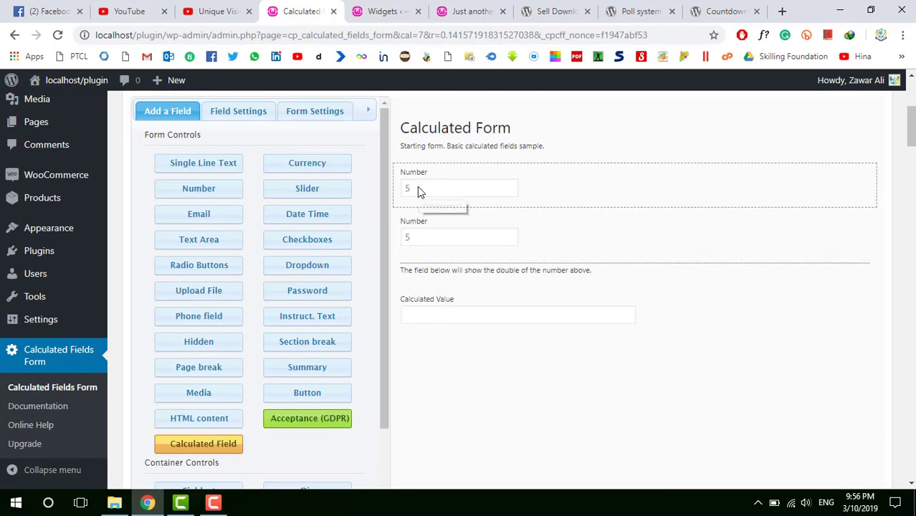
{"action": "left_click", "coordinate": [468, 11]}
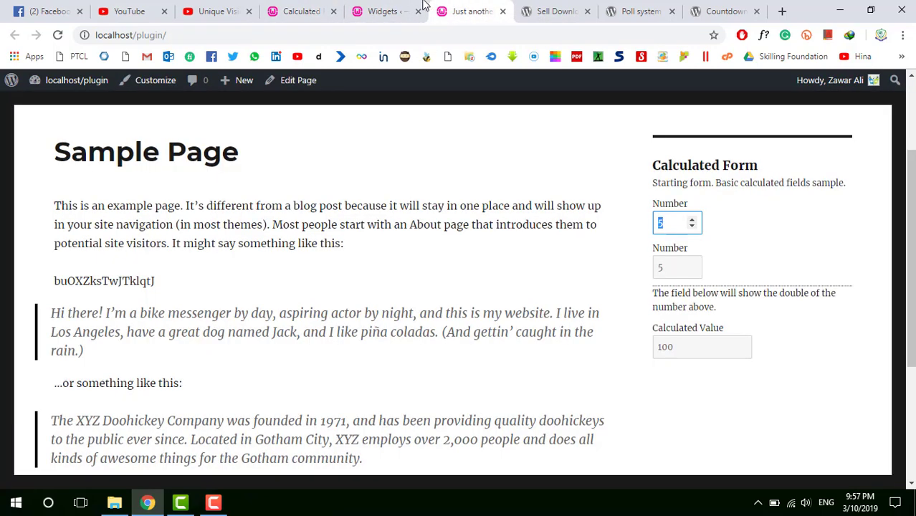
{"action": "left_click", "coordinate": [327, 8]}
- Test the sidebar form on the front page with 1050 in the first Number field and 955 in the second
{"action": "left_click", "coordinate": [444, 10]}
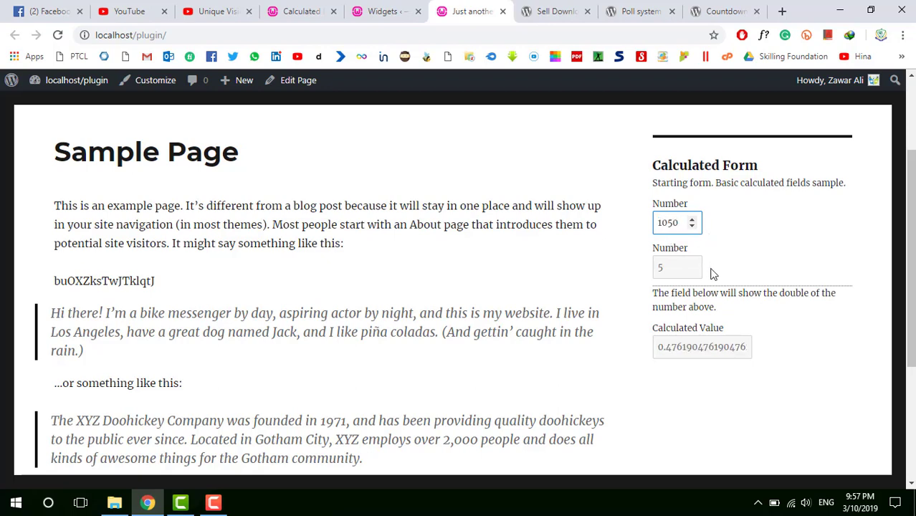
{"action": "left_click", "coordinate": [672, 263]}
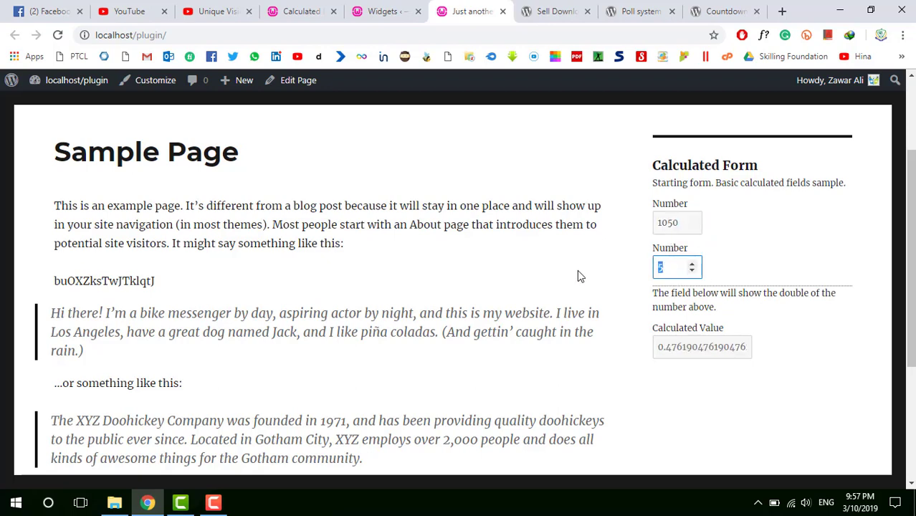
{"action": "type", "text": "955"}
{"action": "left_click", "coordinate": [743, 258]}
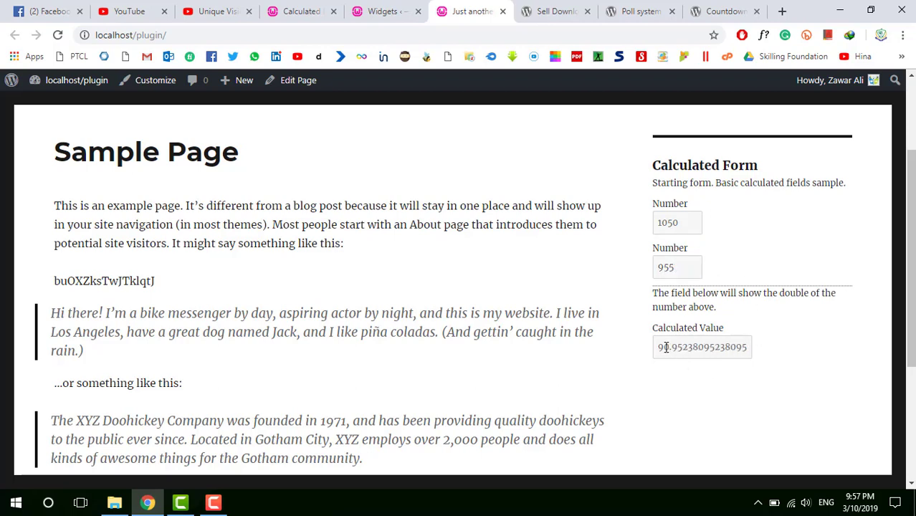
- Examine the result in the sidebar form's Calculated Value field
{"action": "left_click_drag", "start_coordinate": [664, 347], "coordinate": [723, 349]}
{"action": "left_click", "coordinate": [739, 373]}
{"action": "left_click_drag", "start_coordinate": [658, 348], "coordinate": [671, 350]}
{"action": "left_click", "coordinate": [696, 378]}
{"action": "scroll", "coordinate": [696, 312], "scroll_direction": "up", "scroll_amount": 2}
{"action": "scroll", "coordinate": [701, 315], "scroll_direction": "down", "scroll_amount": 4}
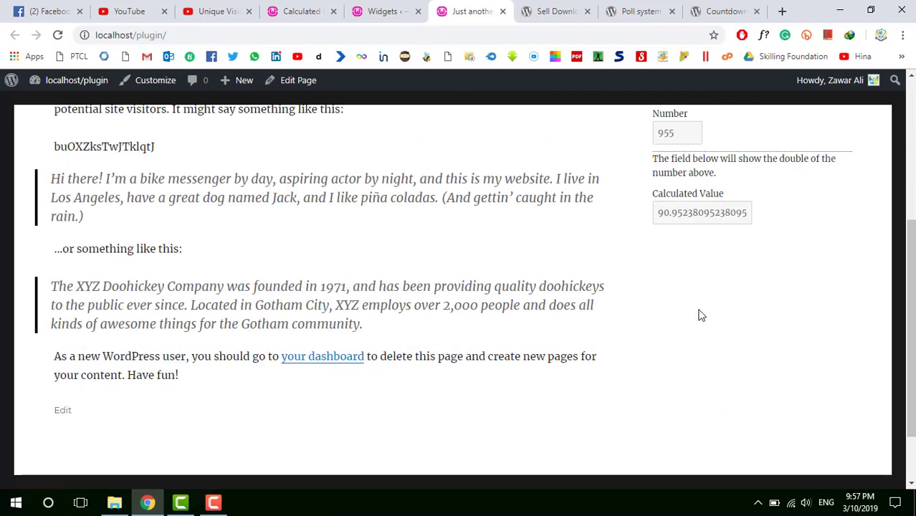
- Leave the Merit Calculator's Form Builder and open the Calculated Fields Form list with the form shortcodes
{"action": "left_click", "coordinate": [366, 7]}
{"action": "left_click", "coordinate": [305, 11]}
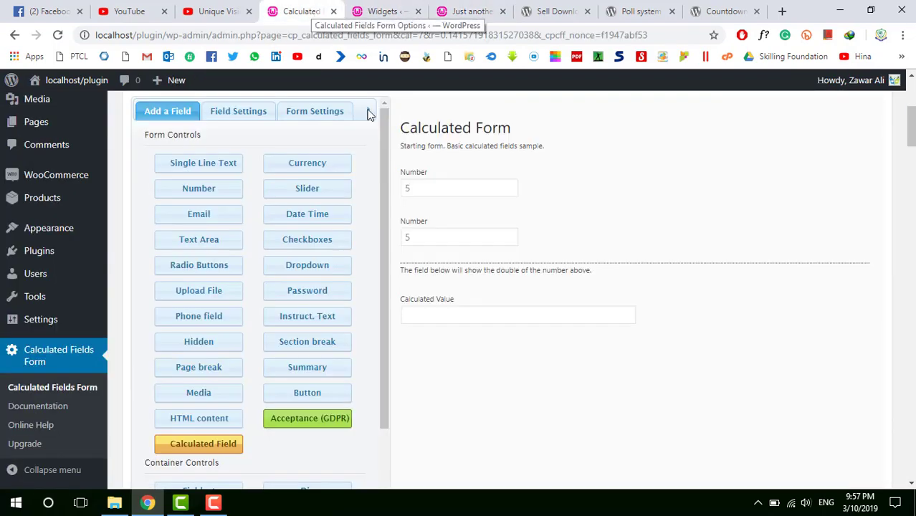
{"action": "scroll", "coordinate": [368, 186], "scroll_direction": "up", "scroll_amount": 3}
{"action": "scroll", "coordinate": [69, 404], "scroll_direction": "down", "scroll_amount": 1}
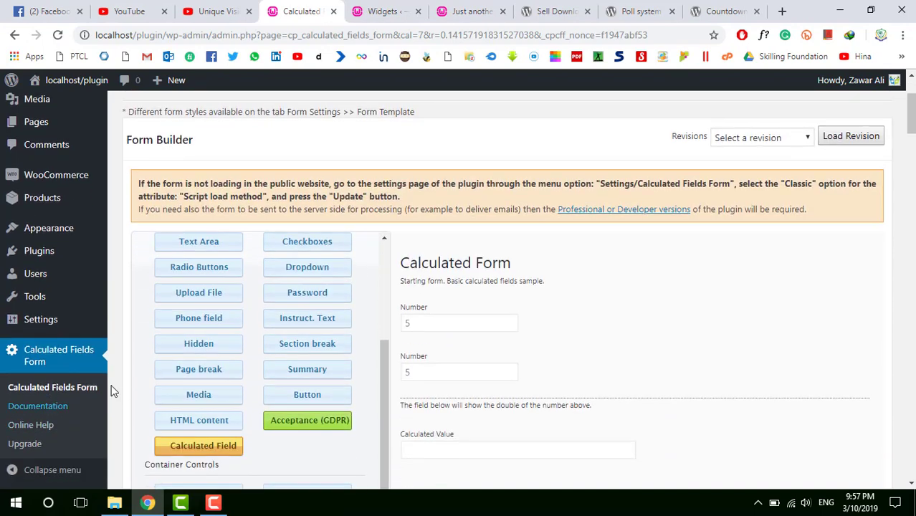
{"action": "left_click", "coordinate": [51, 393]}
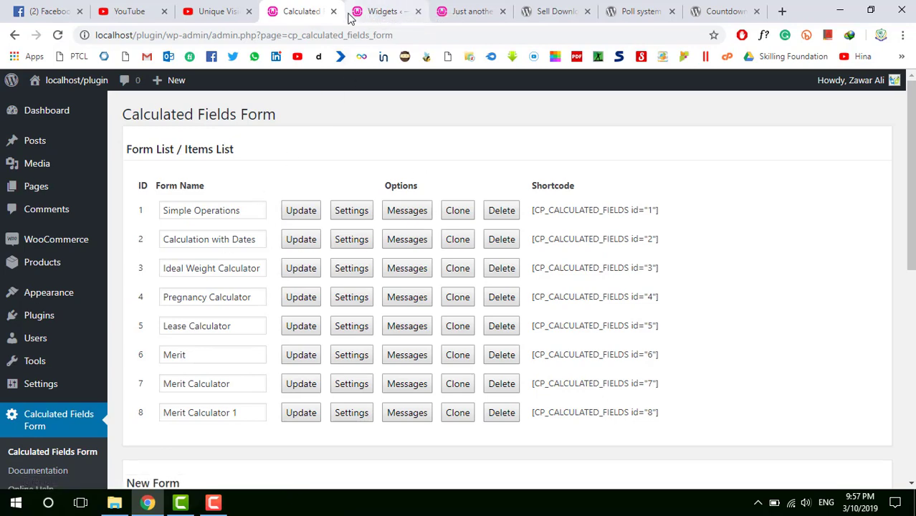
{"action": "left_click", "coordinate": [359, 12]}
{"action": "left_click", "coordinate": [308, 11]}
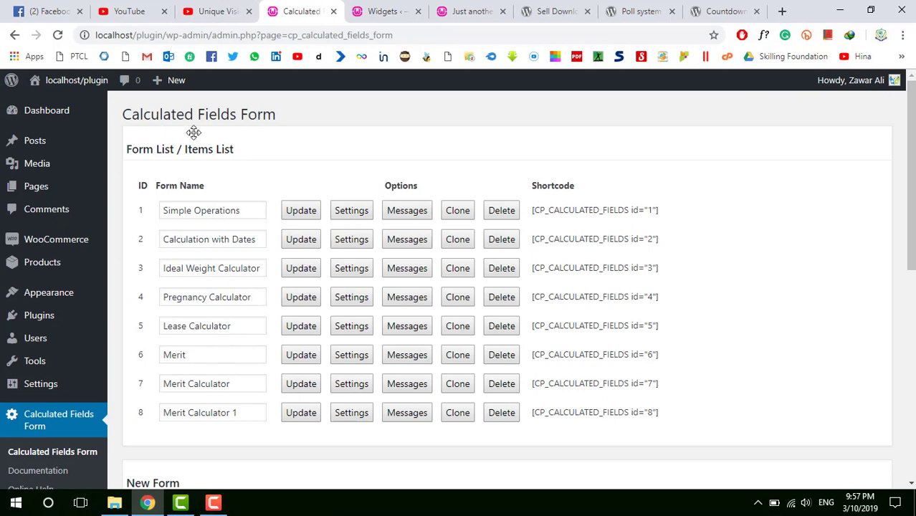
{"action": "left_click", "coordinate": [212, 12]}
{"action": "left_click", "coordinate": [322, 11]}
{"action": "mouse_move", "coordinate": [66, 303]}
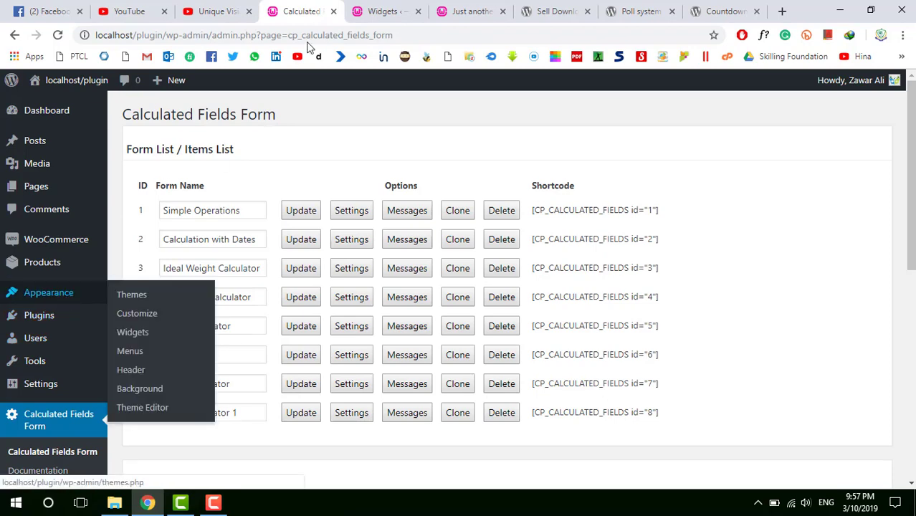
- Add three Text widgets to the Sidebar area on the Widgets page
{"action": "left_click", "coordinate": [384, 12]}
{"action": "scroll", "coordinate": [398, 287], "scroll_direction": "down", "scroll_amount": 10}
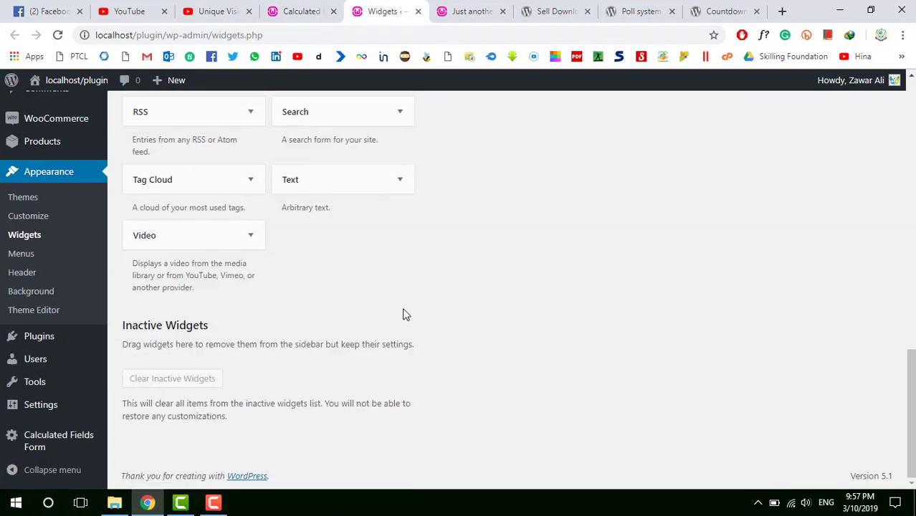
{"action": "scroll", "coordinate": [402, 313], "scroll_direction": "up", "scroll_amount": 2}
{"action": "left_click", "coordinate": [397, 313]}
{"action": "scroll", "coordinate": [388, 327], "scroll_direction": "down", "scroll_amount": 2}
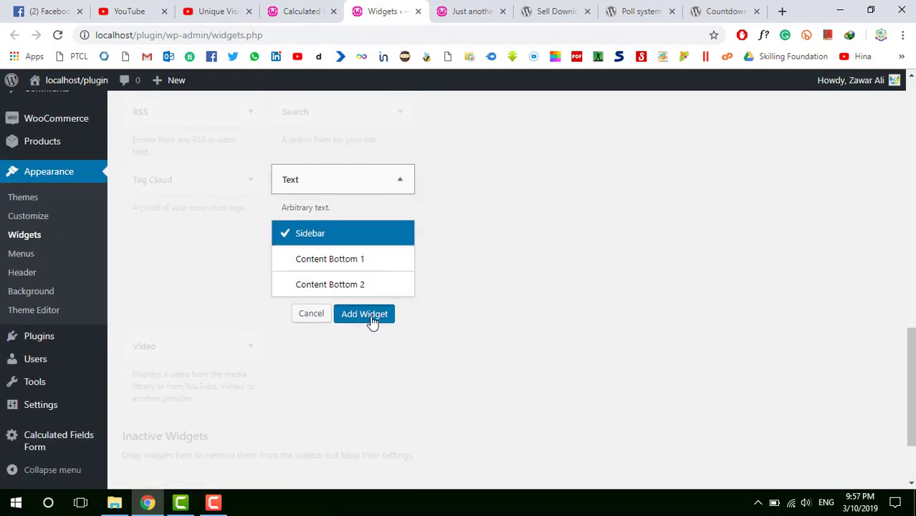
{"action": "left_click", "coordinate": [371, 321]}
{"action": "left_click", "coordinate": [398, 283]}
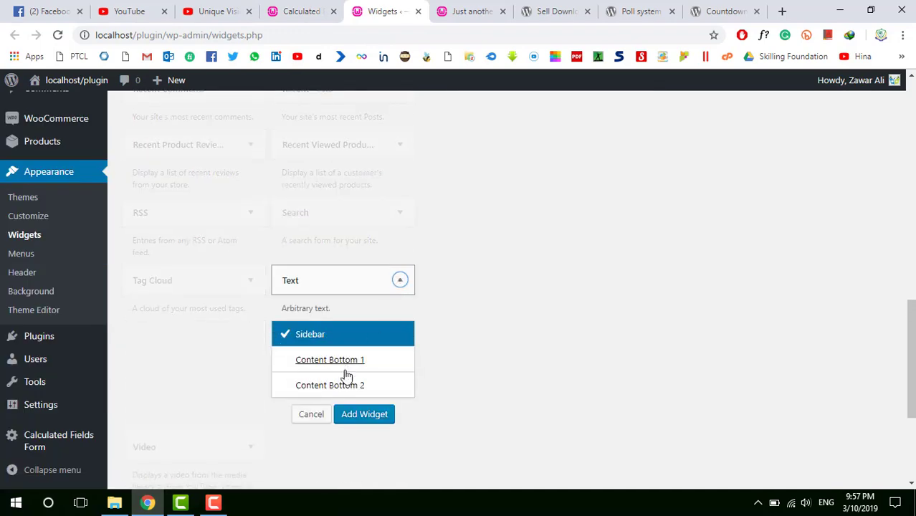
{"action": "left_click", "coordinate": [363, 414]}
{"action": "scroll", "coordinate": [391, 322], "scroll_direction": "down", "scroll_amount": 2}
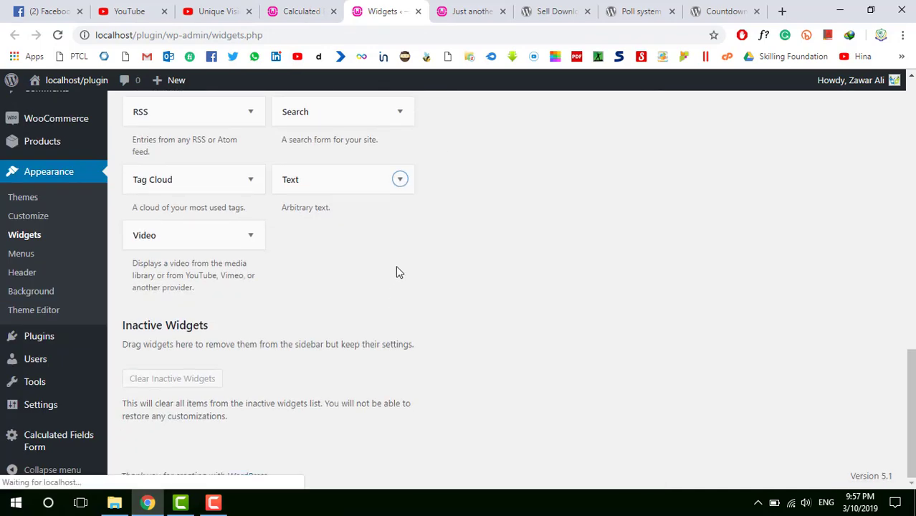
{"action": "left_click", "coordinate": [400, 179]}
{"action": "left_click", "coordinate": [365, 315]}
{"action": "scroll", "coordinate": [380, 301], "scroll_direction": "down", "scroll_amount": 5}
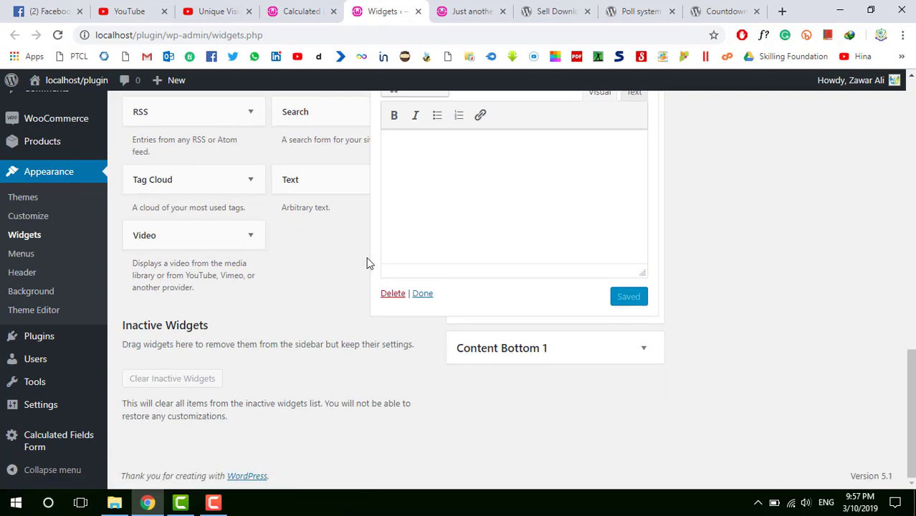
- Collapse the three newly added Text widgets in the Sidebar area
{"action": "scroll", "coordinate": [359, 254], "scroll_direction": "up", "scroll_amount": 2}
{"action": "left_click", "coordinate": [644, 147]}
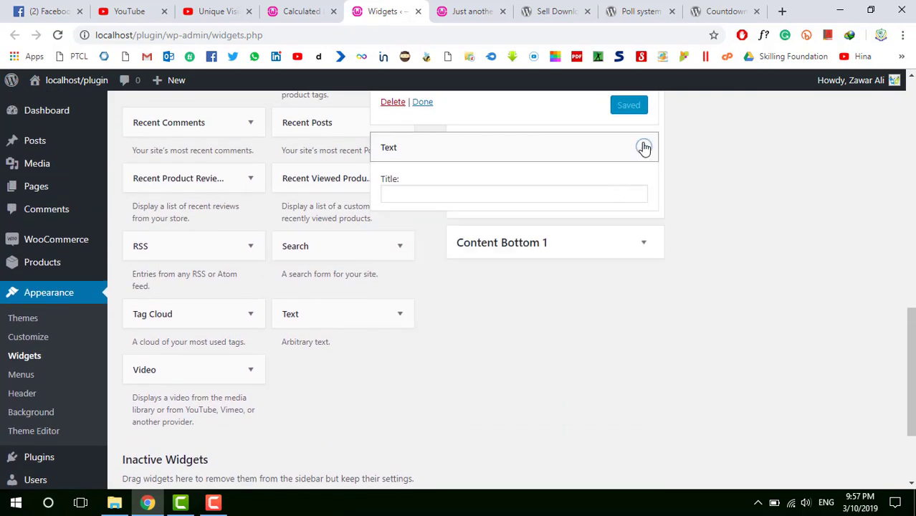
{"action": "scroll", "coordinate": [640, 185], "scroll_direction": "up", "scroll_amount": 6}
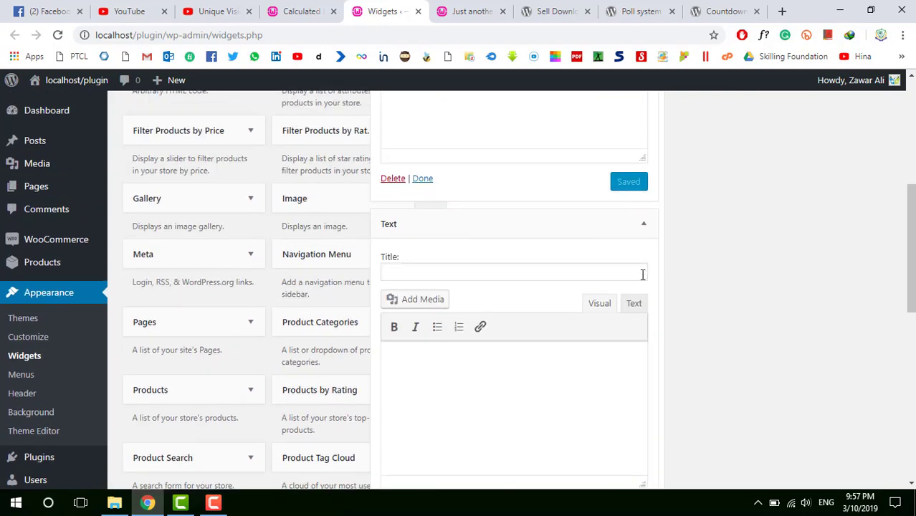
{"action": "left_click", "coordinate": [642, 228]}
{"action": "scroll", "coordinate": [640, 240], "scroll_direction": "up", "scroll_amount": 2}
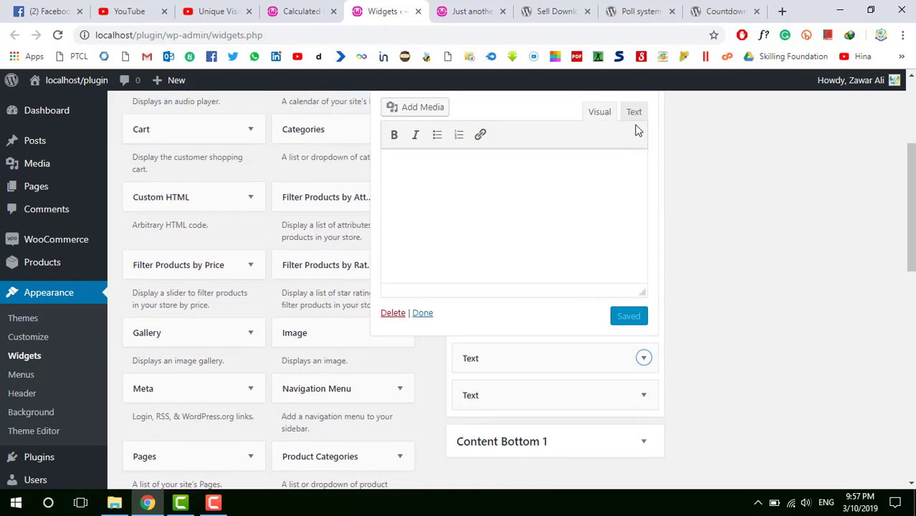
{"action": "scroll", "coordinate": [638, 130], "scroll_direction": "up", "scroll_amount": 3}
{"action": "left_click", "coordinate": [644, 234]}
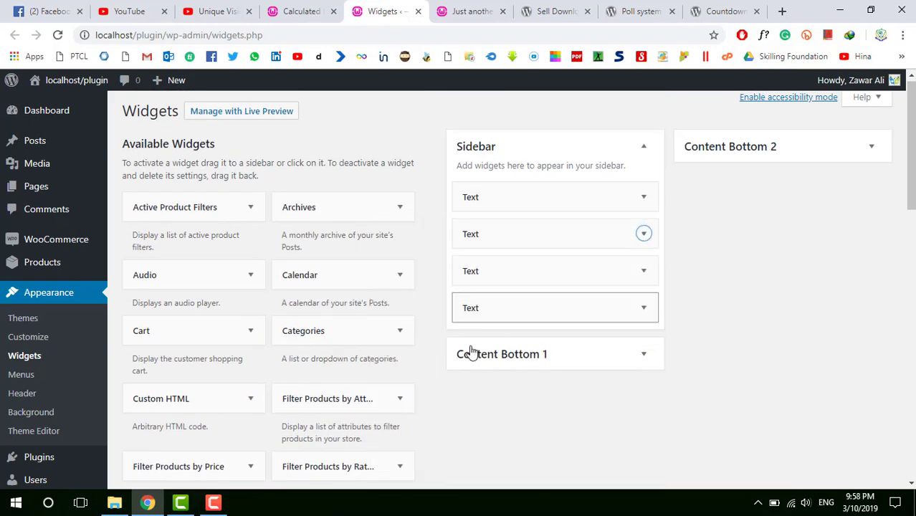
- Add two more Text widgets to the Sidebar area and collapse them
{"action": "scroll", "coordinate": [471, 352], "scroll_direction": "down", "scroll_amount": 12}
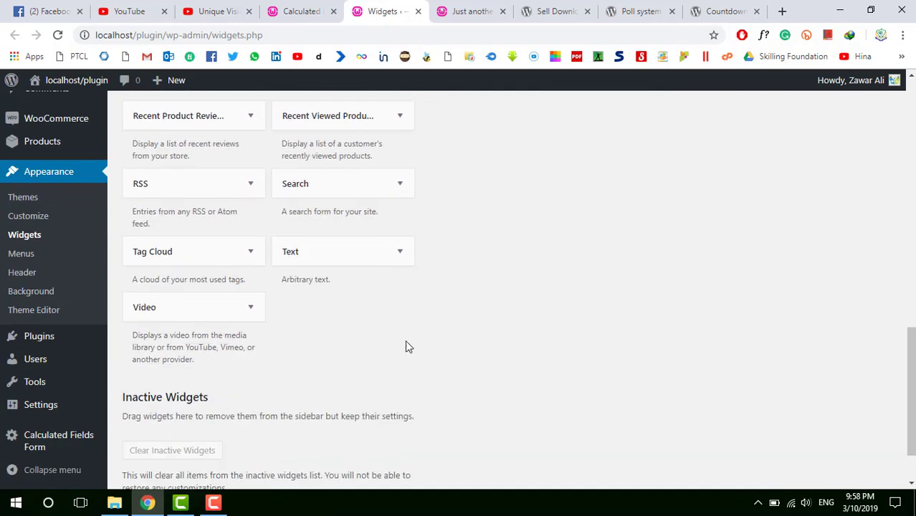
{"action": "left_click", "coordinate": [400, 253]}
{"action": "left_click", "coordinate": [364, 382]}
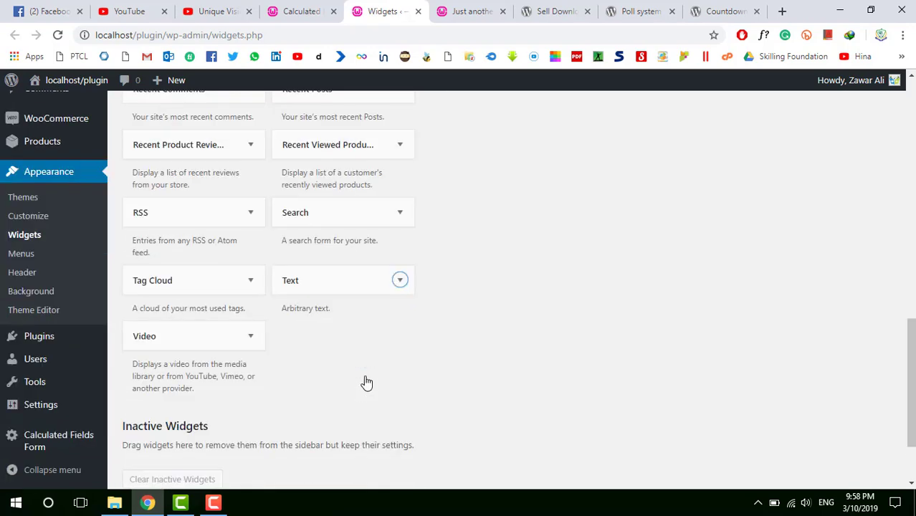
{"action": "left_click", "coordinate": [394, 285]}
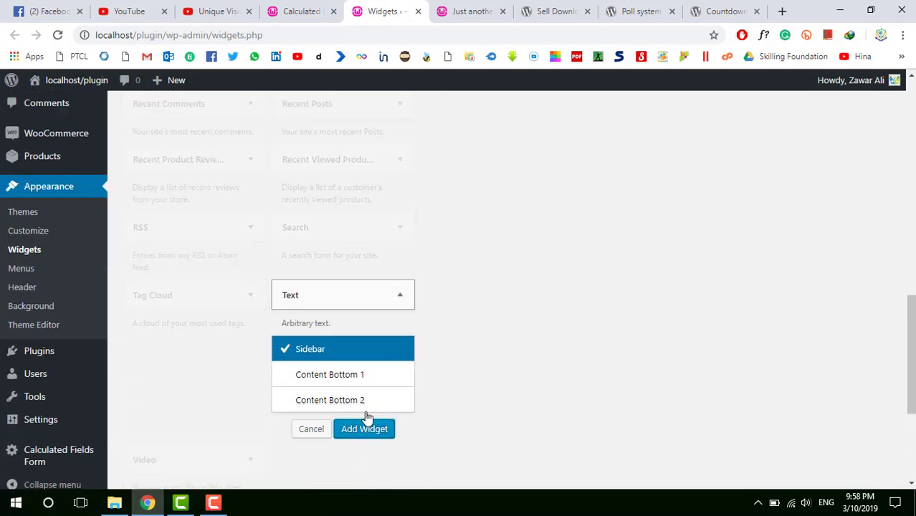
{"action": "left_click", "coordinate": [366, 428]}
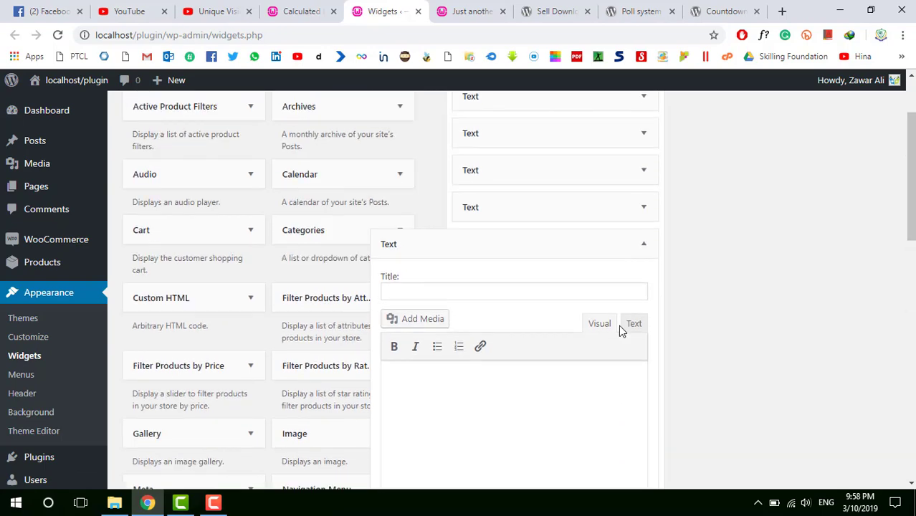
{"action": "left_click", "coordinate": [645, 280]}
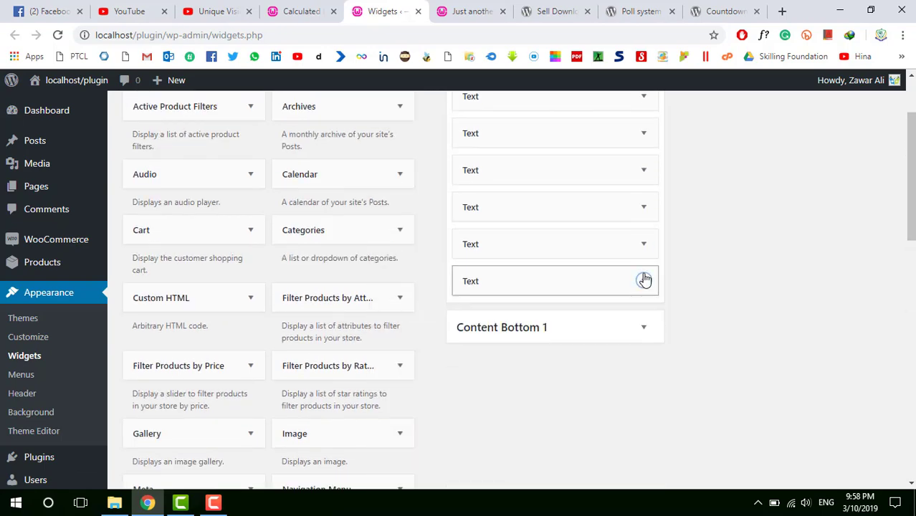
- Copy the Simple Operations form's shortcode [CP_CALCULATED_FIELDS id="1"] from the form list
{"action": "left_click", "coordinate": [280, 8]}
{"action": "triple_click", "coordinate": [560, 212]}
{"action": "key", "text": "ctrl+c"}
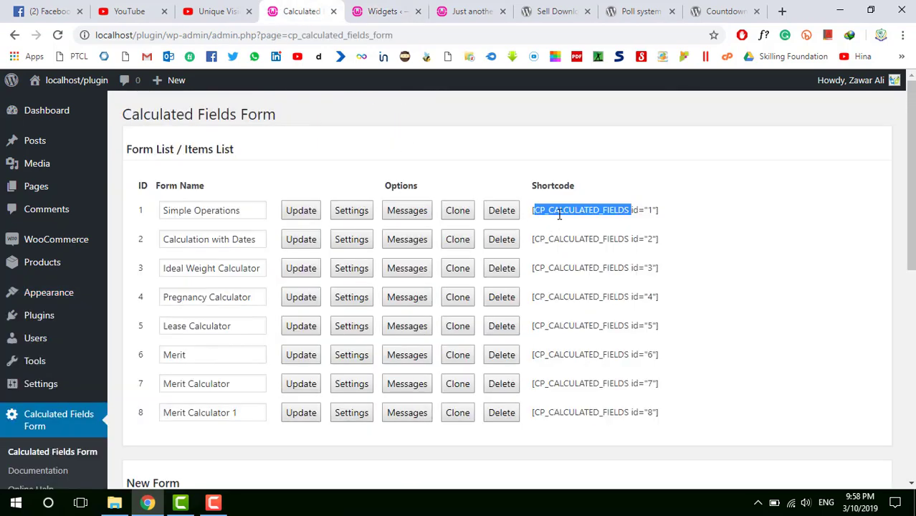
- Insert the shortcode [CP_CALCULATED_FIELDS id="1"] as plain text in the second Sidebar Text widget, save it and collapse it
{"action": "left_click", "coordinate": [387, 11]}
{"action": "left_click", "coordinate": [634, 210]}
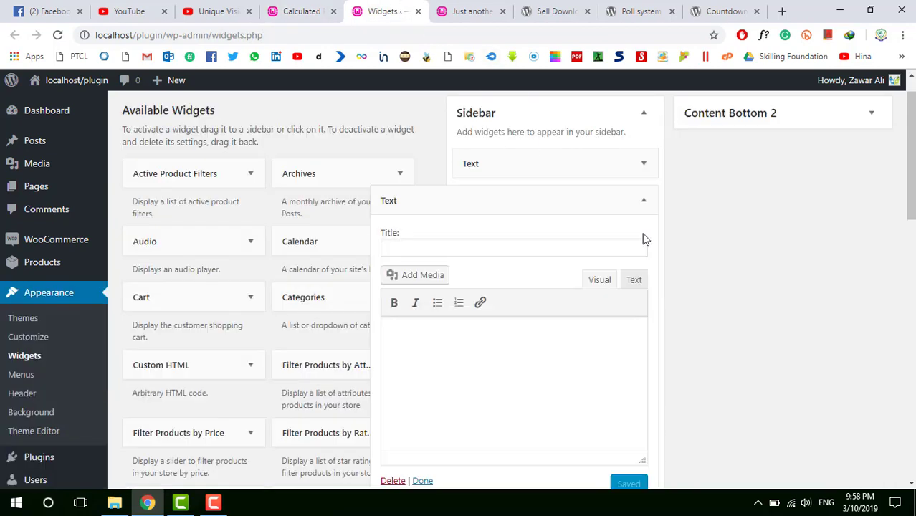
{"action": "left_click", "coordinate": [634, 280]}
{"action": "left_click", "coordinate": [607, 377]}
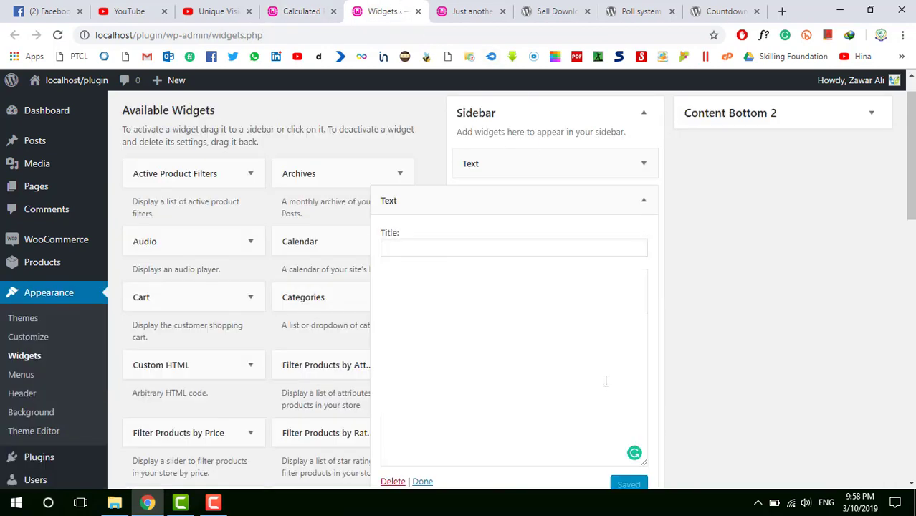
{"action": "key", "text": "ctrl+v"}
{"action": "scroll", "coordinate": [617, 377], "scroll_direction": "down", "scroll_amount": 2}
{"action": "left_click", "coordinate": [631, 351]}
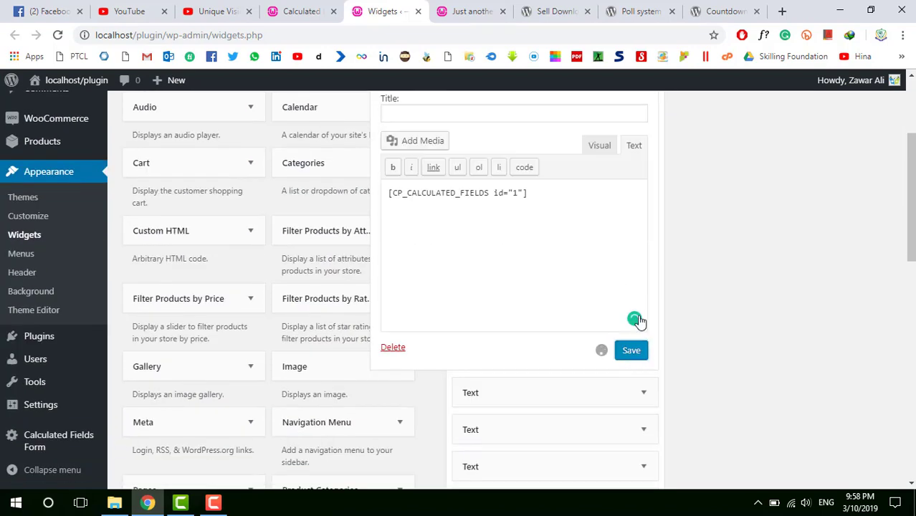
{"action": "scroll", "coordinate": [642, 165], "scroll_direction": "up", "scroll_amount": 2}
{"action": "left_click", "coordinate": [646, 198]}
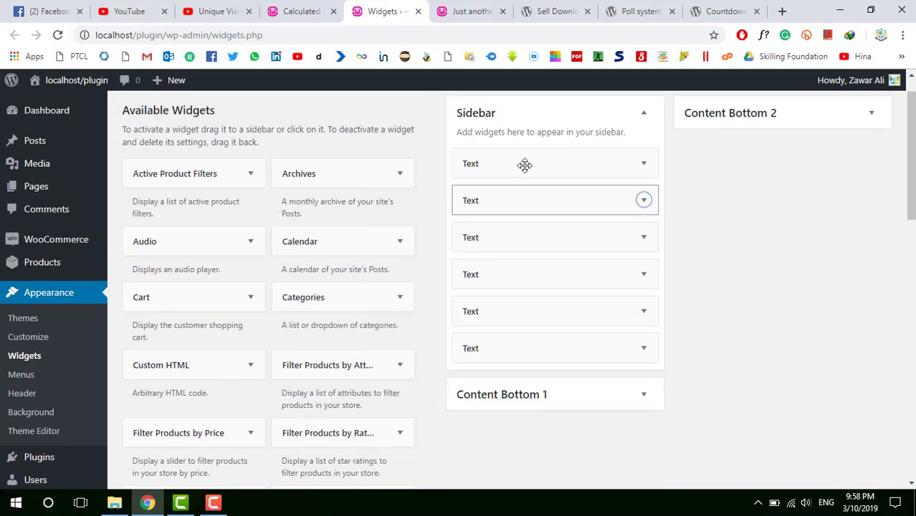
- Copy the Calculation with Dates form's shortcode [CP_CALCULATED_FIELDS id="2"] from the form list
{"action": "left_click", "coordinate": [305, 8]}
{"action": "triple_click", "coordinate": [545, 240]}
{"action": "key", "text": "ctrl+c"}
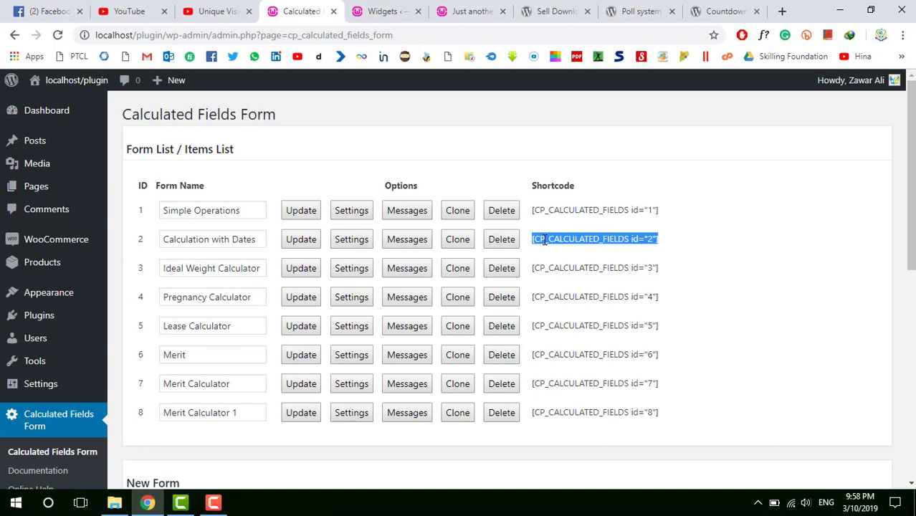
- Insert the shortcode [CP_CALCULATED_FIELDS id="2"] as plain text in the third Sidebar Text widget, save it and collapse it
{"action": "left_click", "coordinate": [387, 11]}
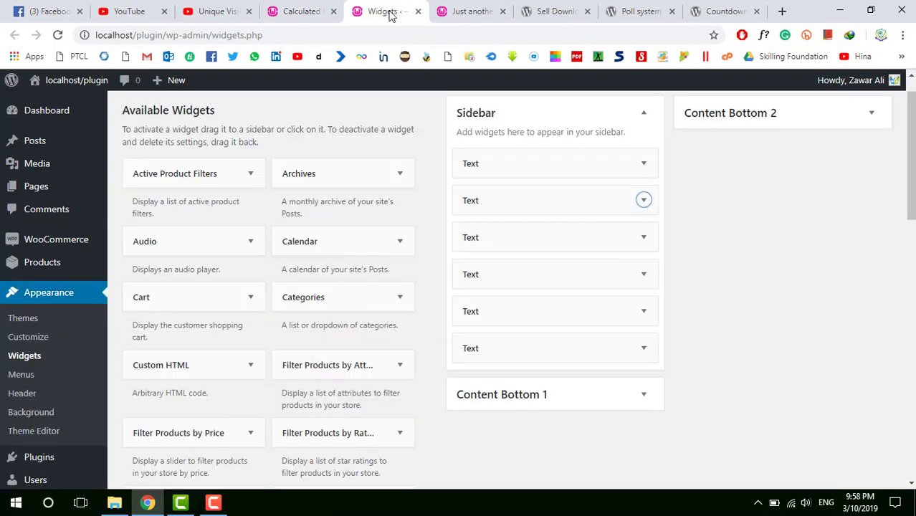
{"action": "left_click", "coordinate": [642, 244]}
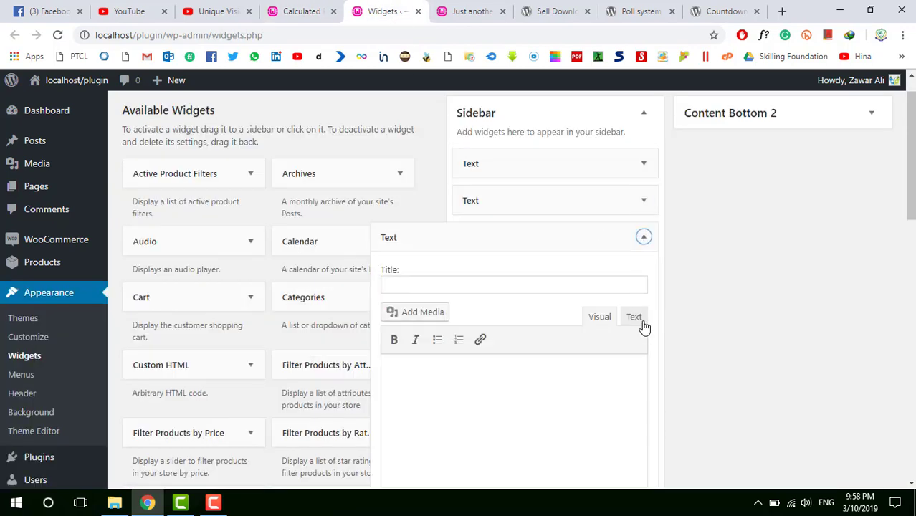
{"action": "left_click", "coordinate": [634, 316]}
{"action": "scroll", "coordinate": [621, 329], "scroll_direction": "down", "scroll_amount": 2}
{"action": "left_click", "coordinate": [617, 281]}
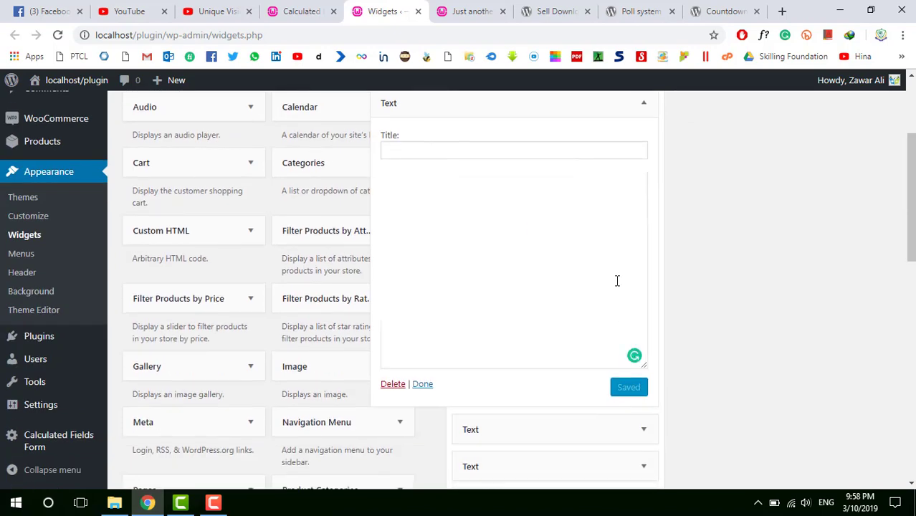
{"action": "key", "text": "ctrl+v"}
{"action": "left_click", "coordinate": [631, 388]}
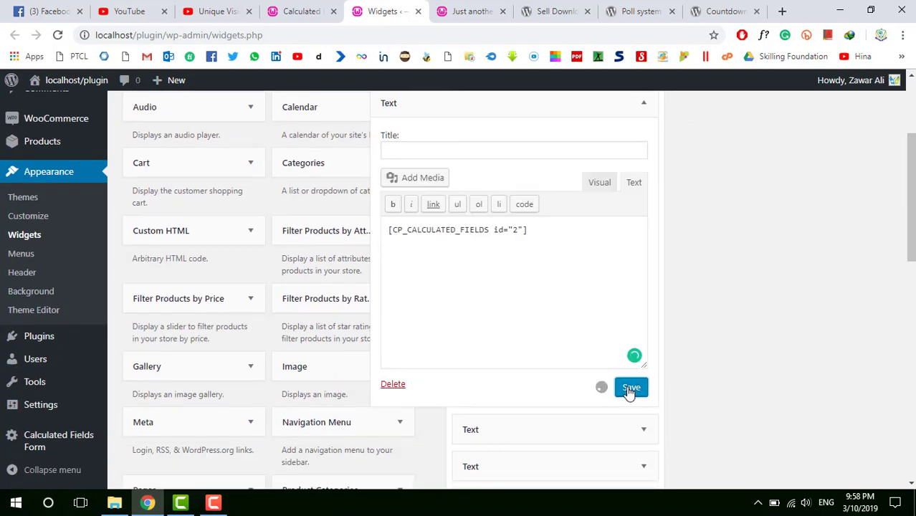
{"action": "scroll", "coordinate": [692, 385], "scroll_direction": "up", "scroll_amount": 3}
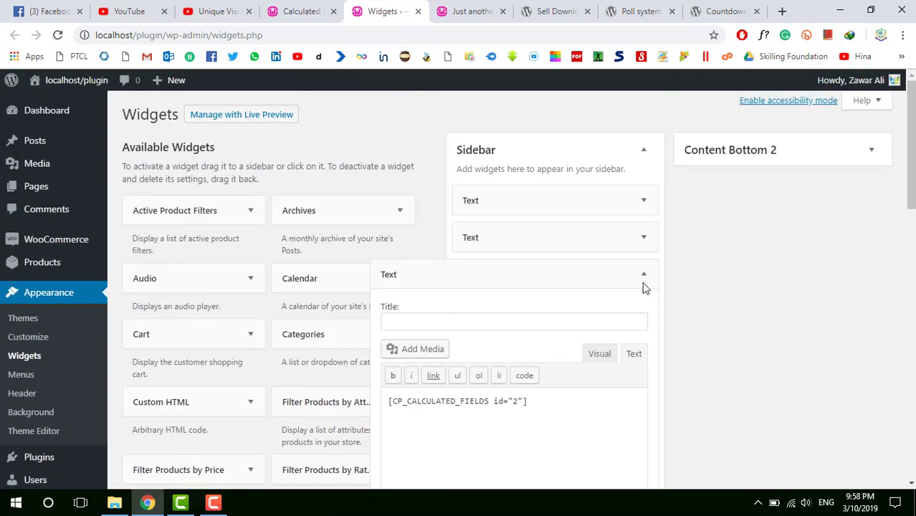
{"action": "left_click", "coordinate": [644, 282]}
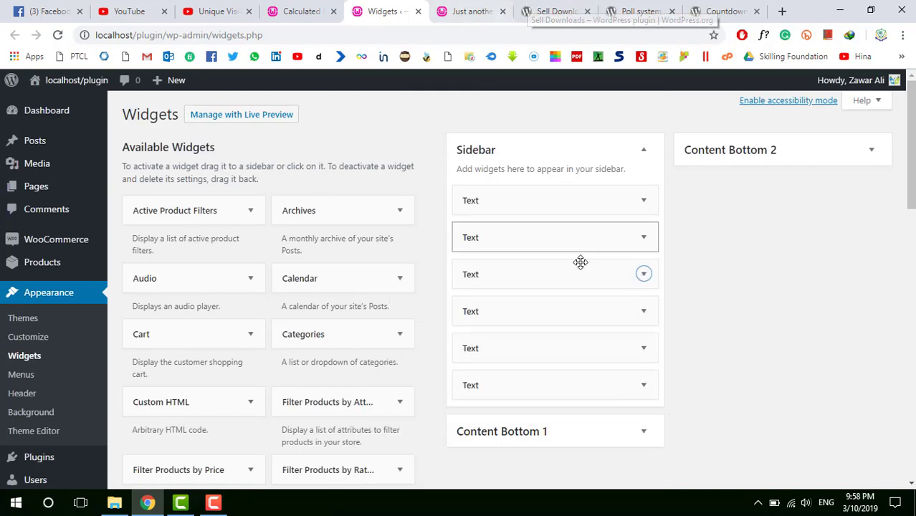
- Expand the fourth Sidebar Text widget and copy the Ideal Weight Calculator's shortcode [CP_CALCULATED_FIELDS id="3"] from the form list
{"action": "left_click", "coordinate": [643, 310]}
{"action": "left_click", "coordinate": [298, 9]}
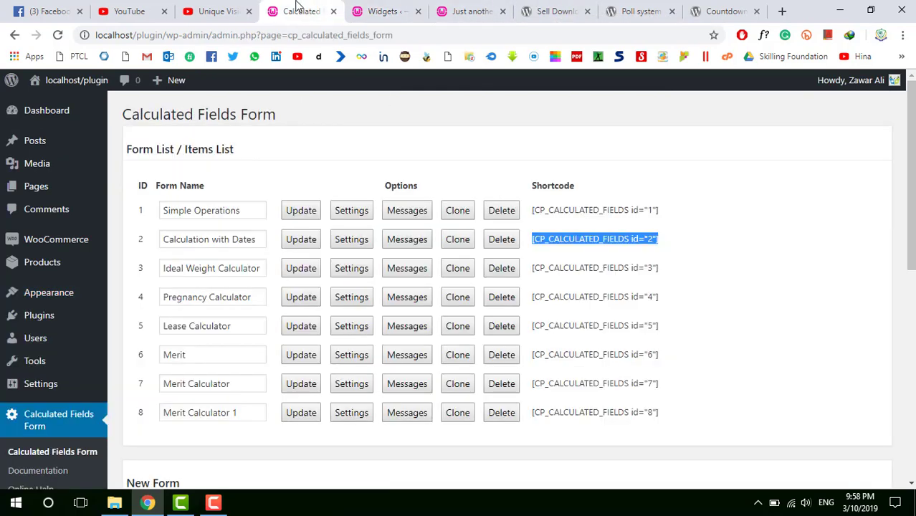
{"action": "triple_click", "coordinate": [591, 269]}
{"action": "key", "text": "ctrl+c"}
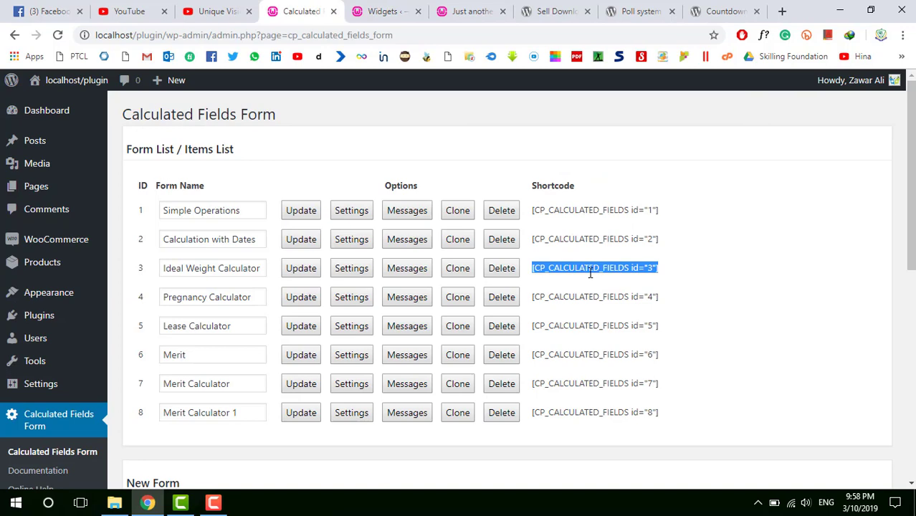
- Insert the shortcode [CP_CALCULATED_FIELDS id="3"] as plain text in the fourth Sidebar Text widget, save it and collapse it
{"action": "left_click", "coordinate": [368, 8]}
{"action": "scroll", "coordinate": [606, 345], "scroll_direction": "down", "scroll_amount": 3}
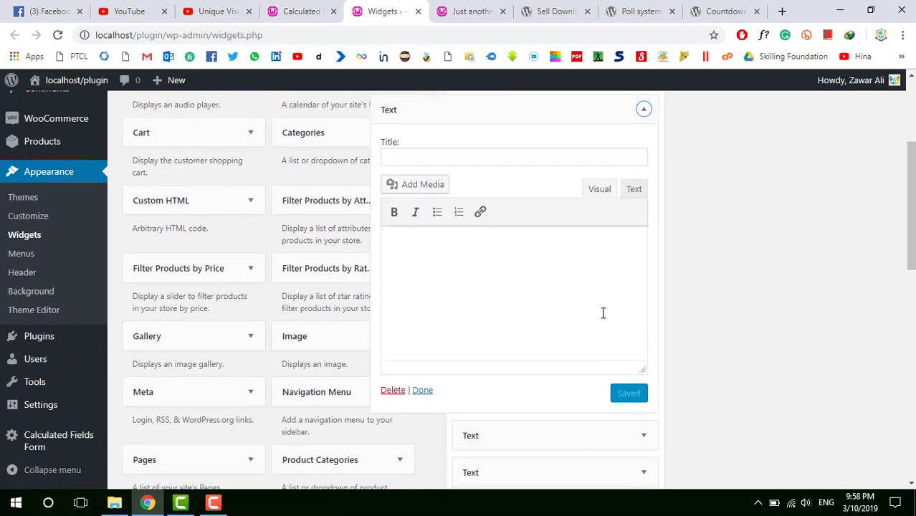
{"action": "left_click", "coordinate": [636, 191]}
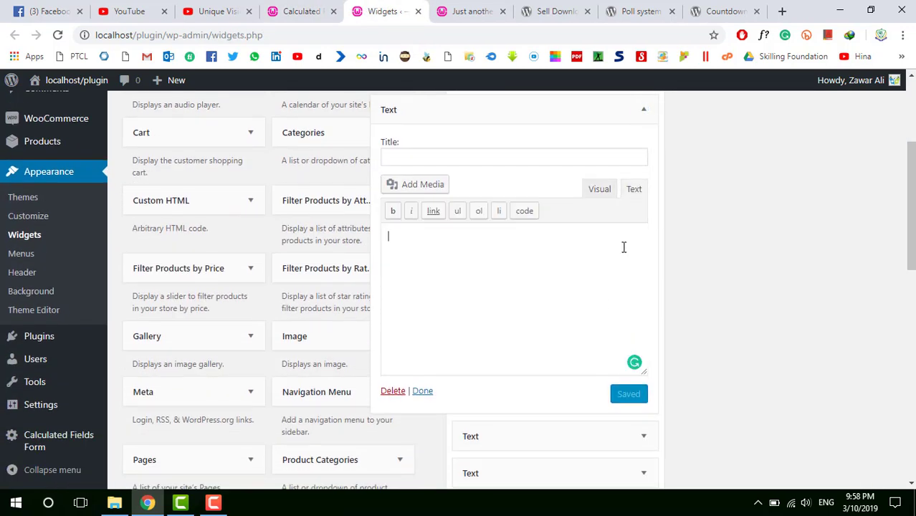
{"action": "key", "text": "ctrl+v"}
{"action": "left_click", "coordinate": [633, 399]}
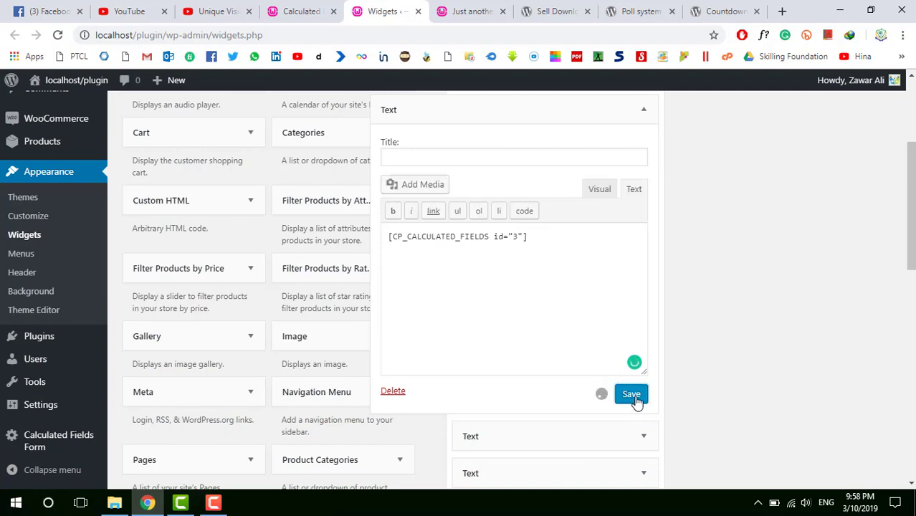
{"action": "scroll", "coordinate": [628, 387], "scroll_direction": "up", "scroll_amount": 2}
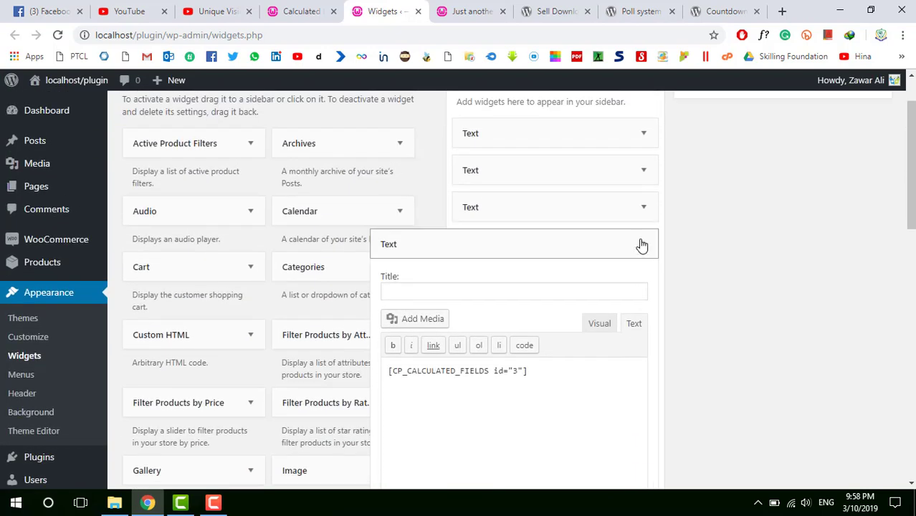
{"action": "left_click", "coordinate": [642, 244]}
- Expand the fifth Sidebar Text widget and copy the Pregnancy Calculator's shortcode [CP_CALCULATED_FIELDS id="4"] from the form list
{"action": "left_click", "coordinate": [644, 282]}
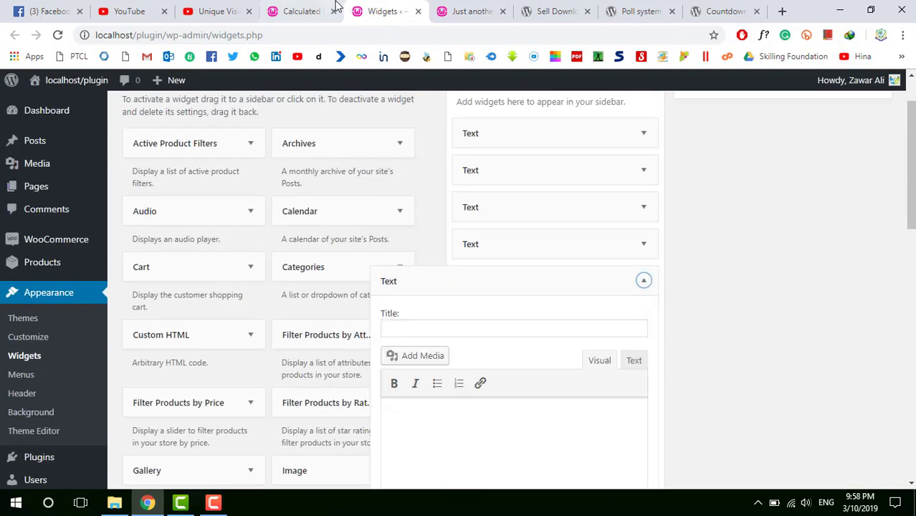
{"action": "key", "text": "ctrl+shift+Tab"}
{"action": "left_click", "coordinate": [546, 295]}
{"action": "triple_click", "coordinate": [547, 295]}
{"action": "key", "text": "ctrl+c"}
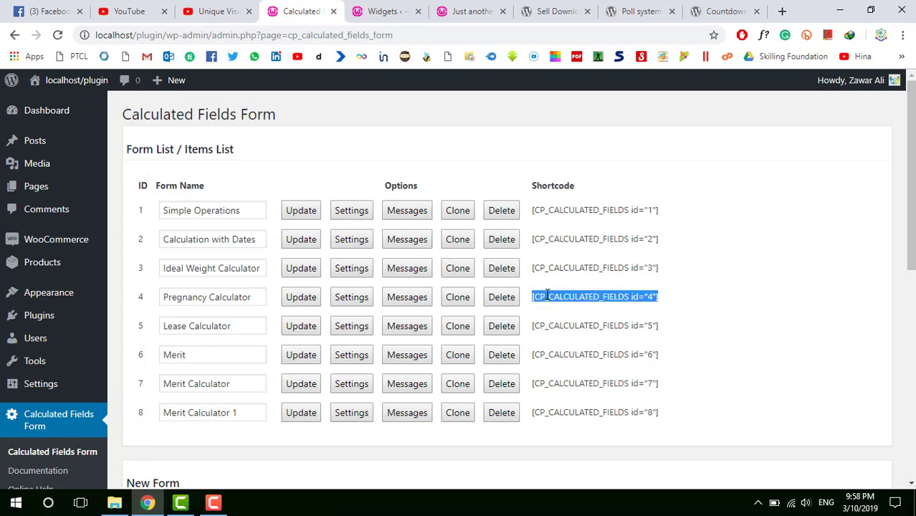
- Insert the shortcode [CP_CALCULATED_FIELDS id="4"] as plain text in the fifth Sidebar Text widget, save it and collapse it
{"action": "left_click", "coordinate": [388, 11]}
{"action": "scroll", "coordinate": [501, 333], "scroll_direction": "down", "scroll_amount": 3}
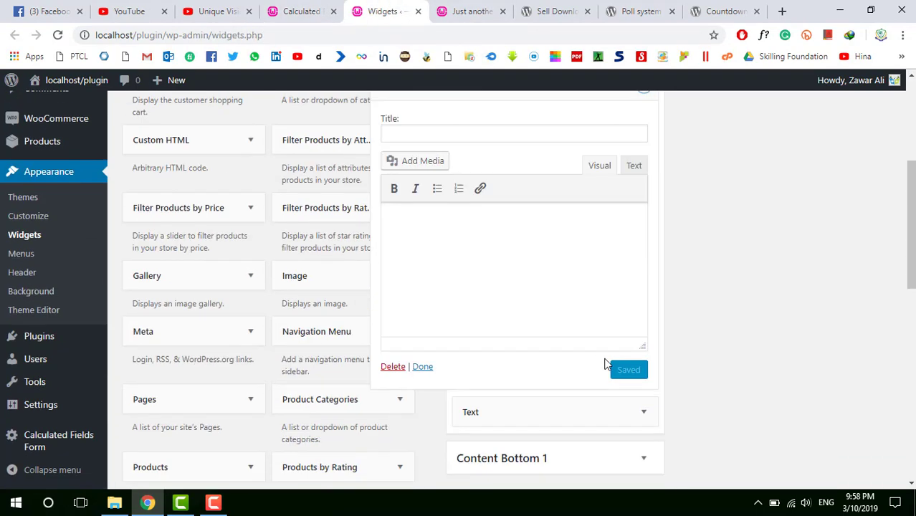
{"action": "left_click", "coordinate": [617, 251]}
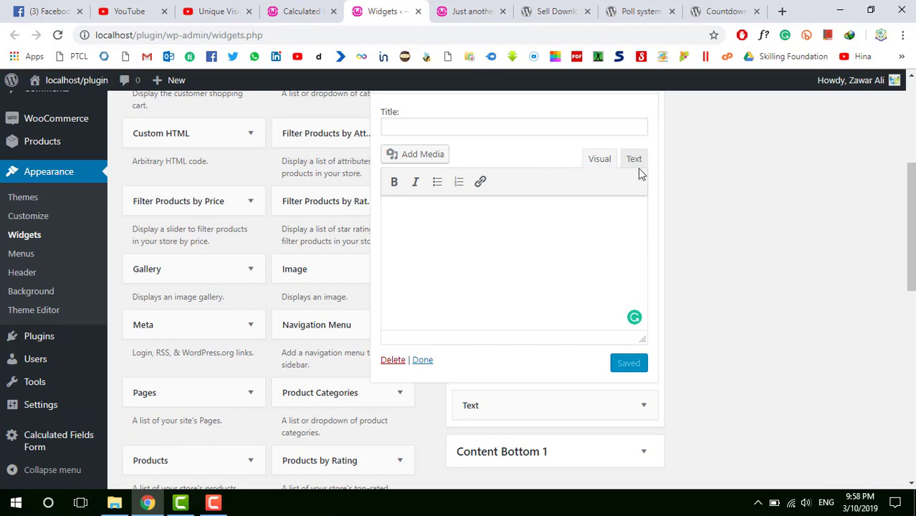
{"action": "left_click", "coordinate": [637, 167]}
{"action": "left_click", "coordinate": [622, 235]}
{"action": "key", "text": "ctrl+v"}
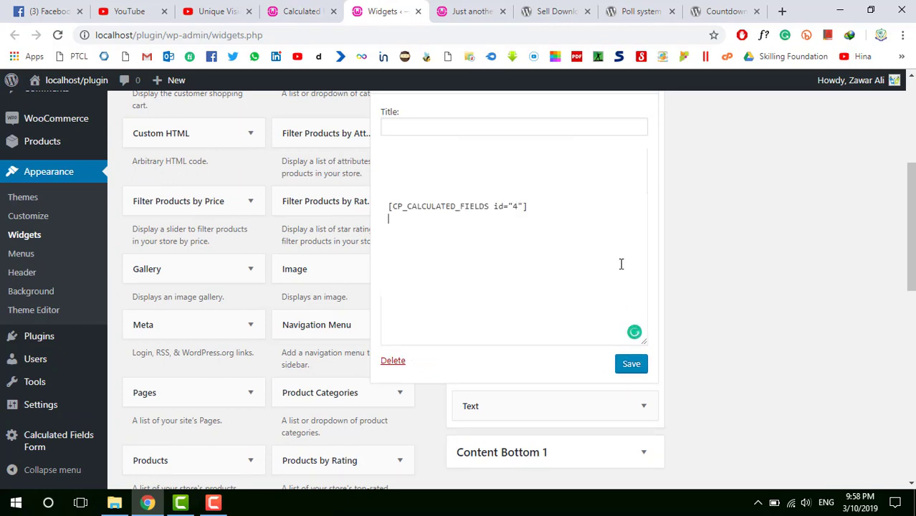
{"action": "left_click", "coordinate": [646, 369]}
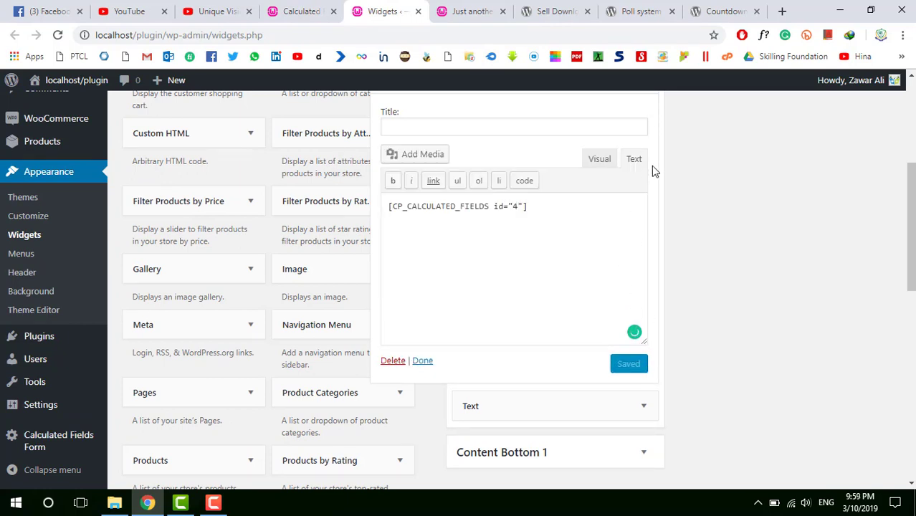
{"action": "scroll", "coordinate": [652, 169], "scroll_direction": "up", "scroll_amount": 1}
{"action": "left_click", "coordinate": [644, 146]}
- Expand the last Sidebar Text widget in plain text mode and copy the Lease Calculator's shortcode [CP_CALCULATED_FIELDS id="5"] from the form list
{"action": "scroll", "coordinate": [656, 215], "scroll_direction": "down", "scroll_amount": 1}
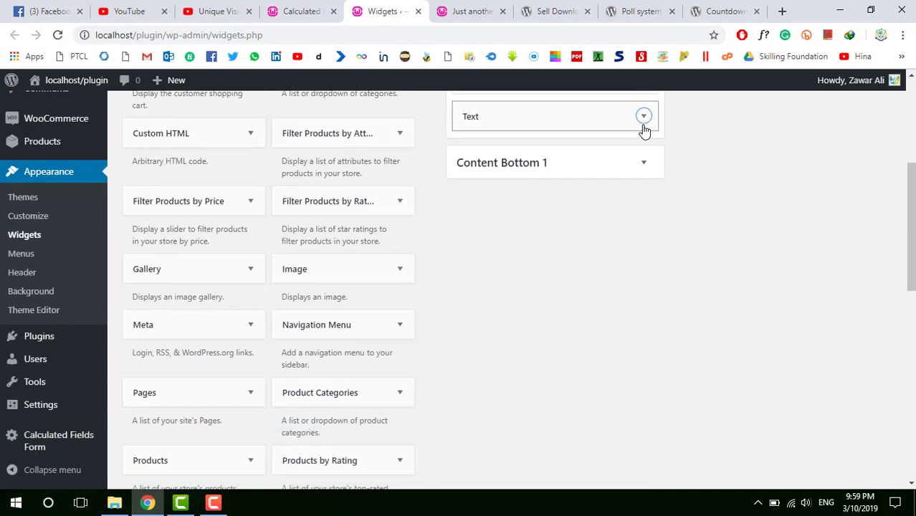
{"action": "left_click", "coordinate": [644, 116]}
{"action": "left_click", "coordinate": [634, 196]}
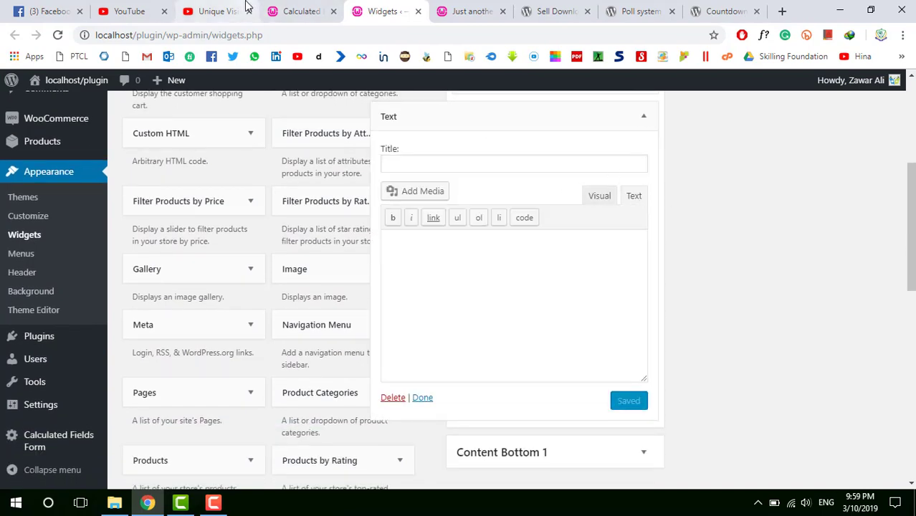
{"action": "left_click", "coordinate": [300, 10]}
{"action": "triple_click", "coordinate": [589, 325]}
{"action": "key", "text": "ctrl+c"}
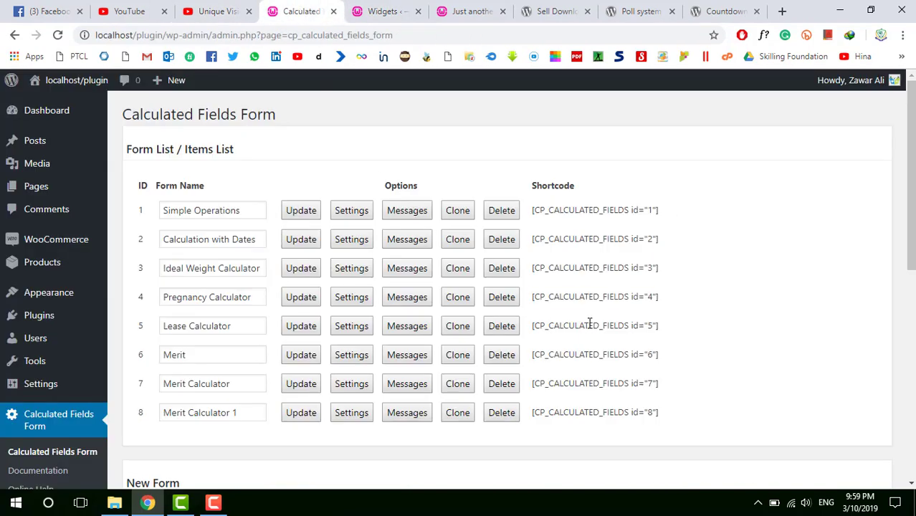
- Insert the shortcode [CP_CALCULATED_FIELDS id="5"] in the last Sidebar Text widget and save it
{"action": "left_click", "coordinate": [412, 10]}
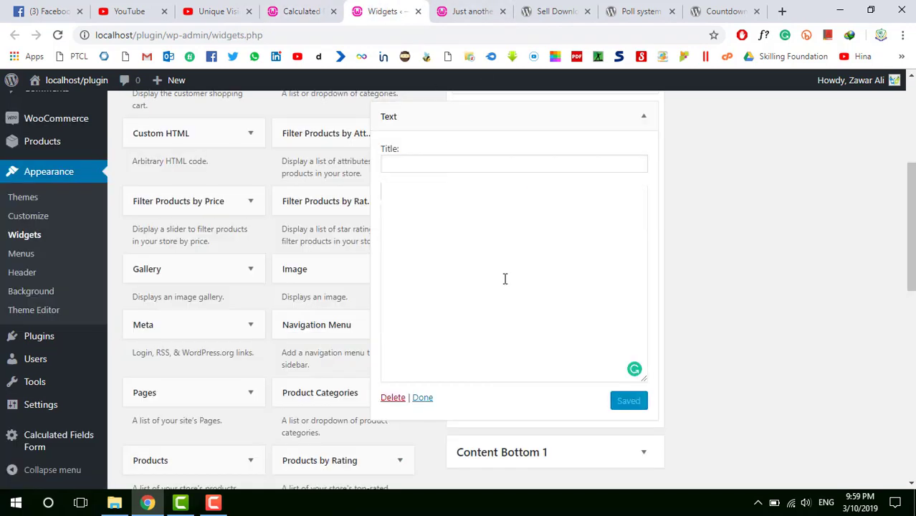
{"action": "key", "text": "ctrl+v"}
{"action": "left_click", "coordinate": [629, 406]}
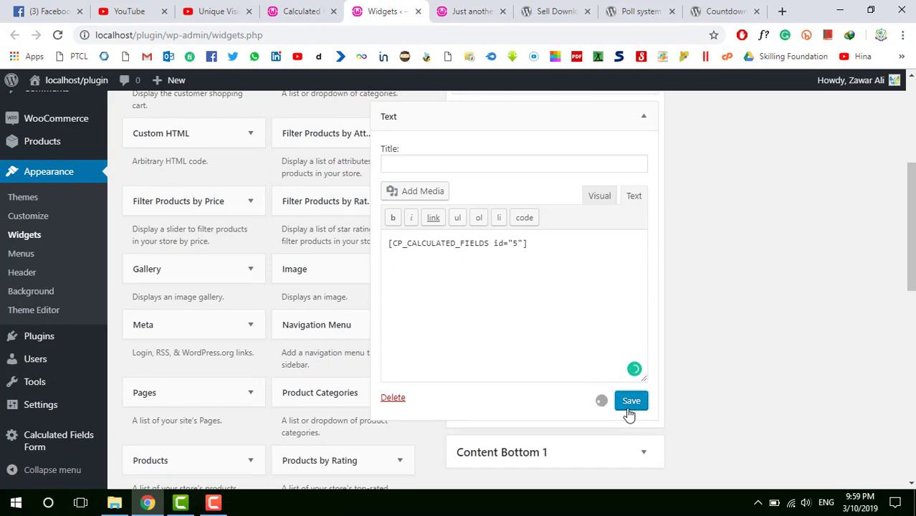
- Reload the site's front page and examine the Calculated Form and Simple Operations calculators in the sidebar
{"action": "left_click", "coordinate": [486, 10]}
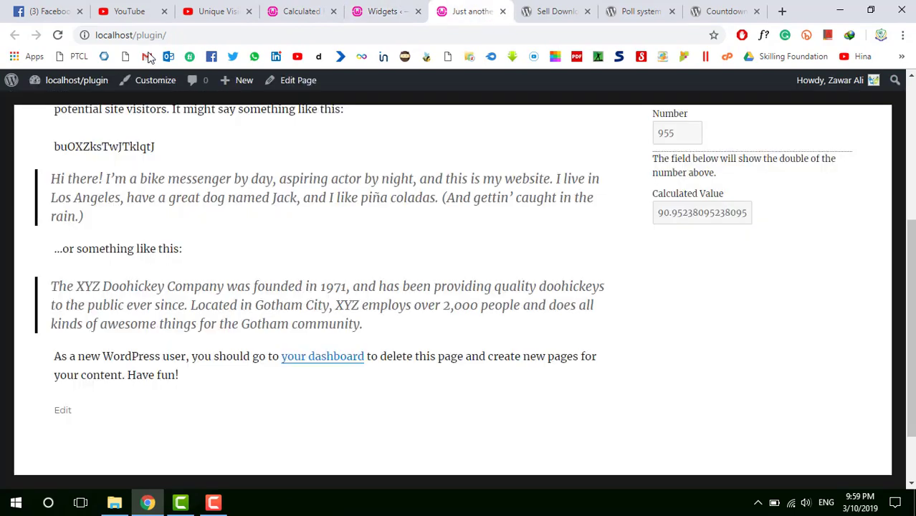
{"action": "left_click", "coordinate": [60, 36]}
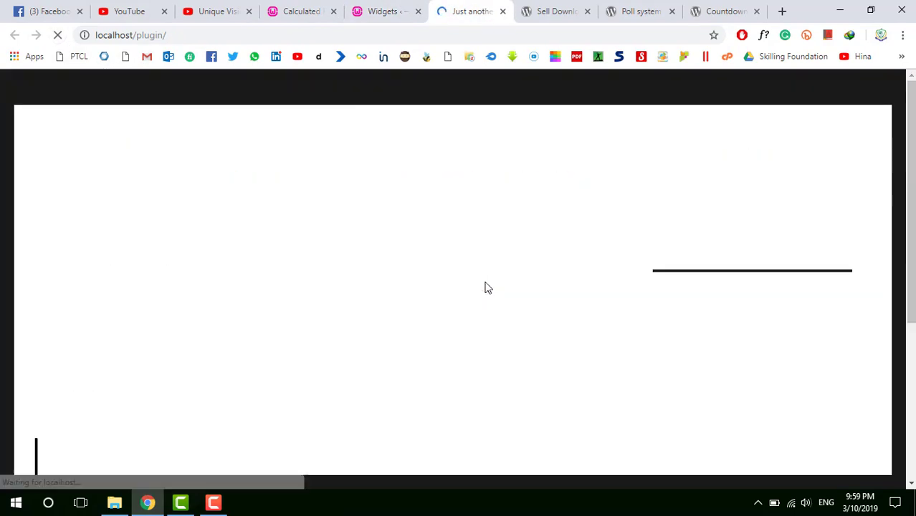
{"action": "scroll", "coordinate": [726, 319], "scroll_direction": "up", "scroll_amount": 3}
{"action": "scroll", "coordinate": [724, 313], "scroll_direction": "up", "scroll_amount": 2}
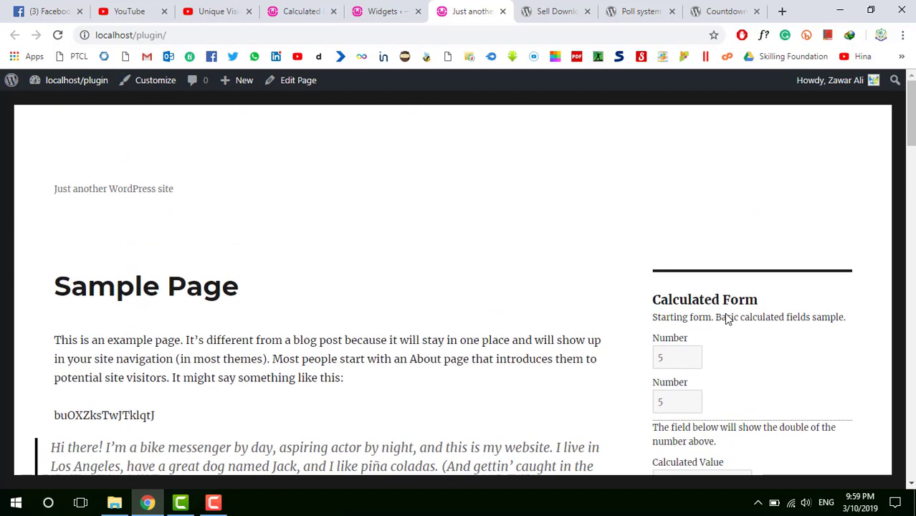
{"action": "scroll", "coordinate": [710, 294], "scroll_direction": "down", "scroll_amount": 1}
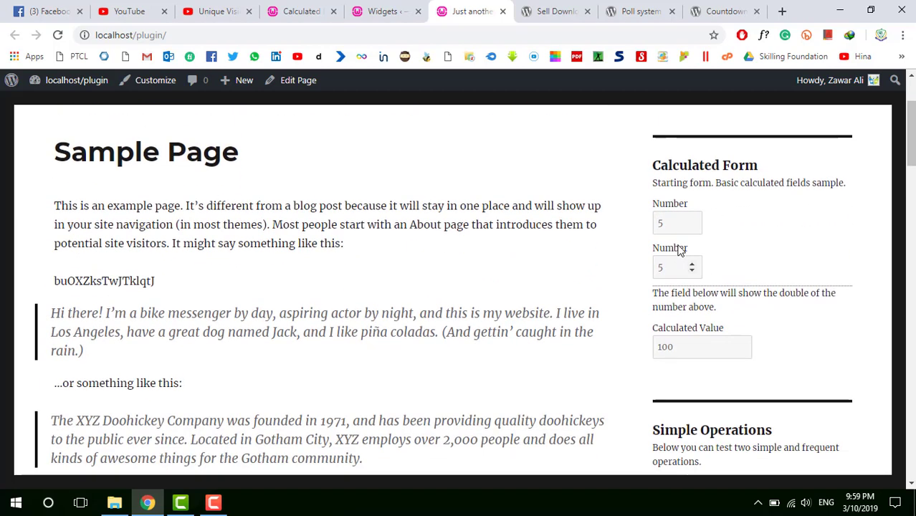
{"action": "left_click", "coordinate": [673, 227]}
{"action": "scroll", "coordinate": [629, 229], "scroll_direction": "down", "scroll_amount": 4}
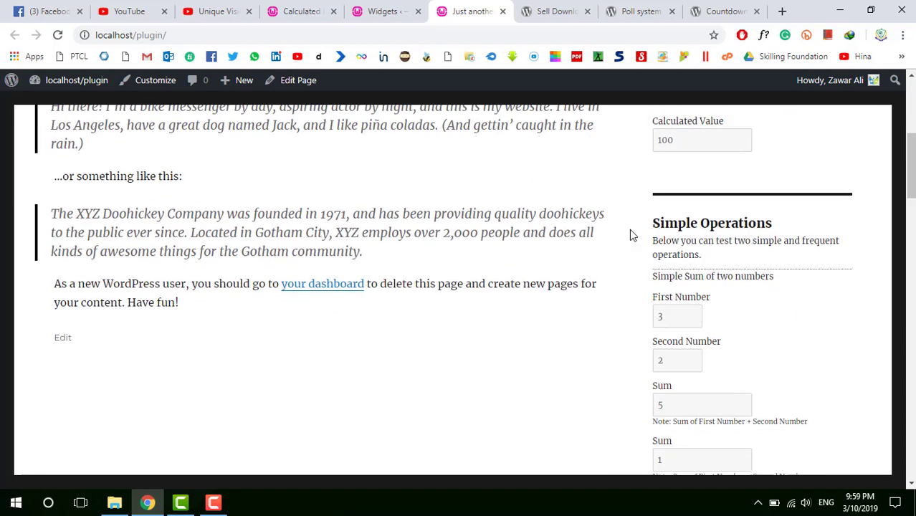
{"action": "left_click_drag", "start_coordinate": [655, 160], "coordinate": [745, 160]}
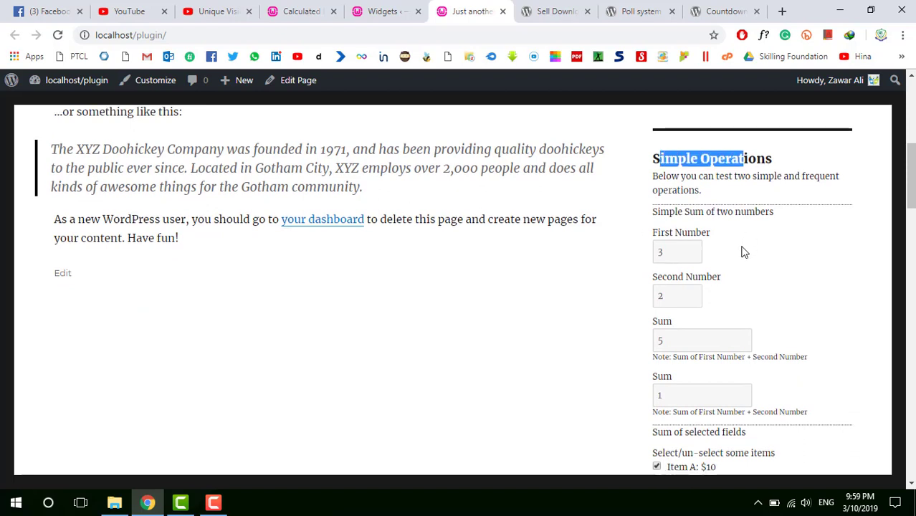
{"action": "scroll", "coordinate": [681, 198], "scroll_direction": "down", "scroll_amount": 1}
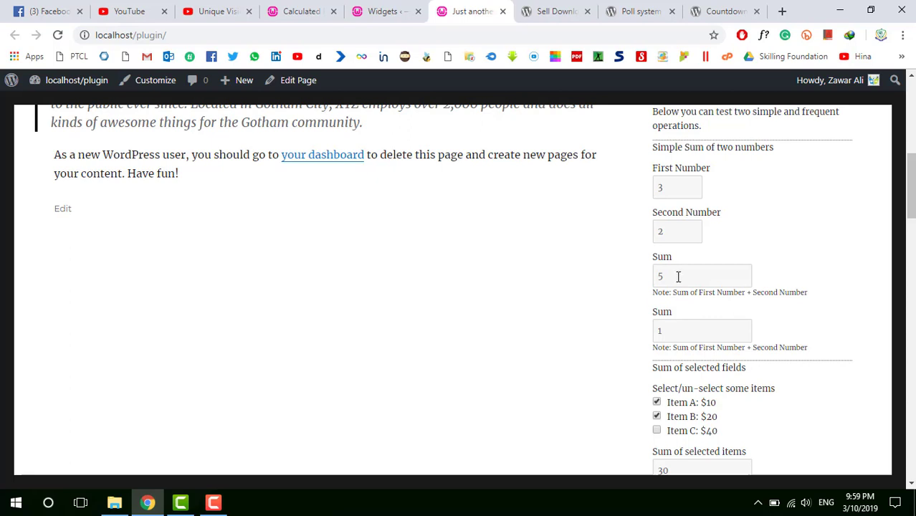
- Set First Number to 50 in the Simple Operations calculator and check both Sum fields
{"action": "double_click", "coordinate": [662, 188]}
{"action": "type", "text": "50"}
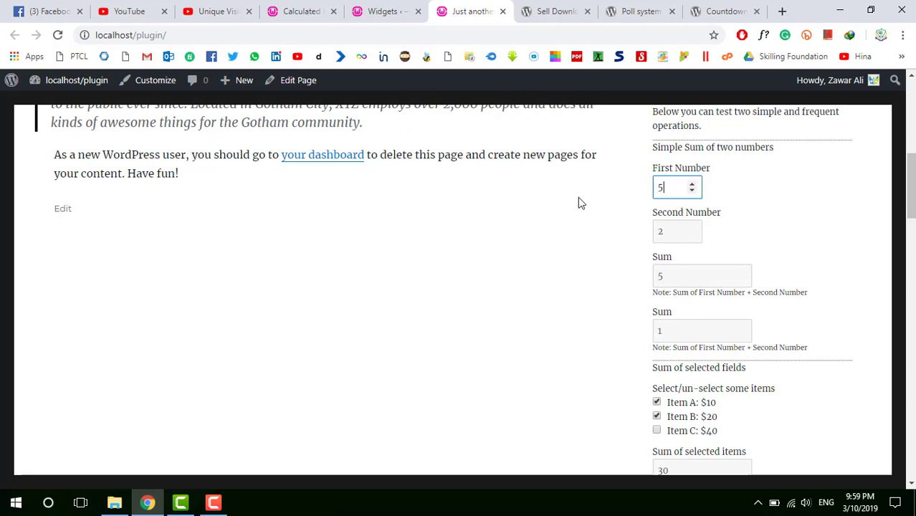
{"action": "left_click", "coordinate": [577, 208]}
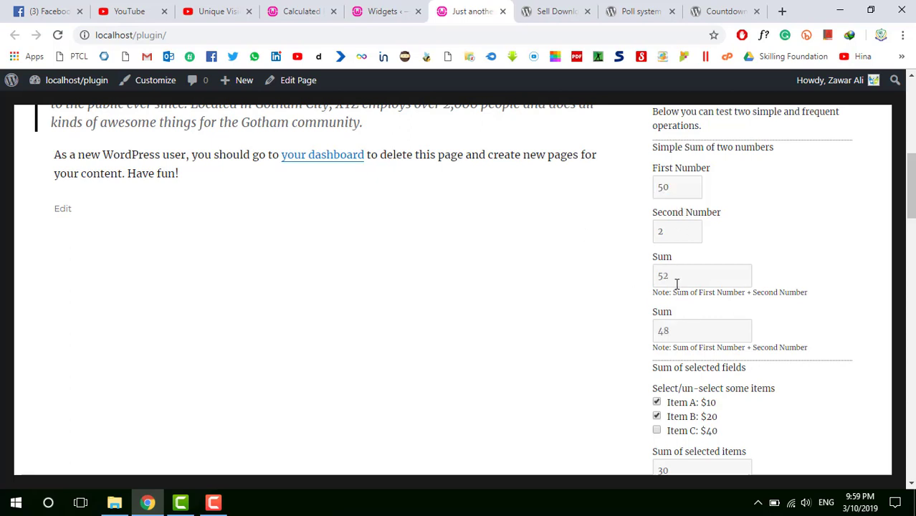
{"action": "left_click_drag", "start_coordinate": [666, 258], "coordinate": [653, 258]}
{"action": "scroll", "coordinate": [656, 287], "scroll_direction": "down", "scroll_amount": 1}
{"action": "scroll", "coordinate": [681, 229], "scroll_direction": "up", "scroll_amount": 1}
{"action": "left_click_drag", "start_coordinate": [679, 312], "coordinate": [650, 307]}
{"action": "left_click", "coordinate": [698, 338]}
{"action": "scroll", "coordinate": [710, 323], "scroll_direction": "down", "scroll_amount": 2}
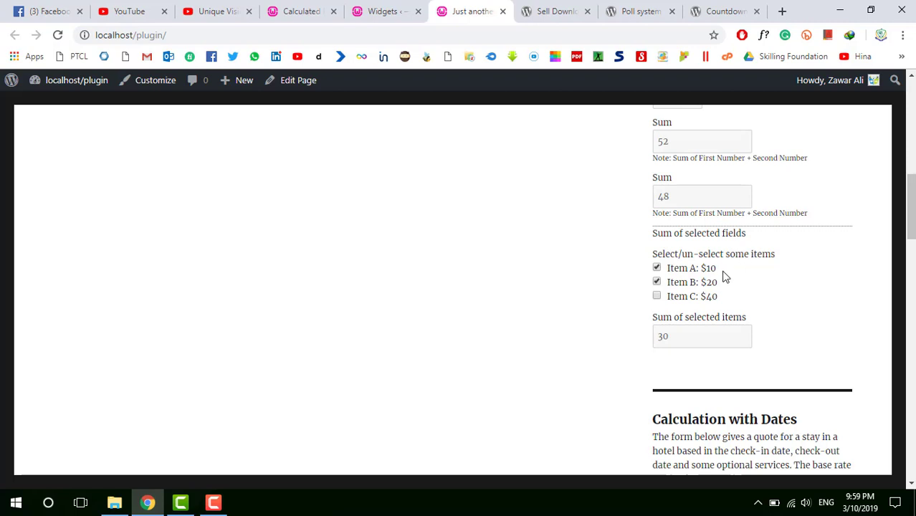
- Test the item checkboxes in the Simple Operations calculator, leaving Item A, Item B and Item C all selected
{"action": "left_click", "coordinate": [657, 282]}
{"action": "left_click", "coordinate": [657, 268]}
{"action": "left_click", "coordinate": [657, 268]}
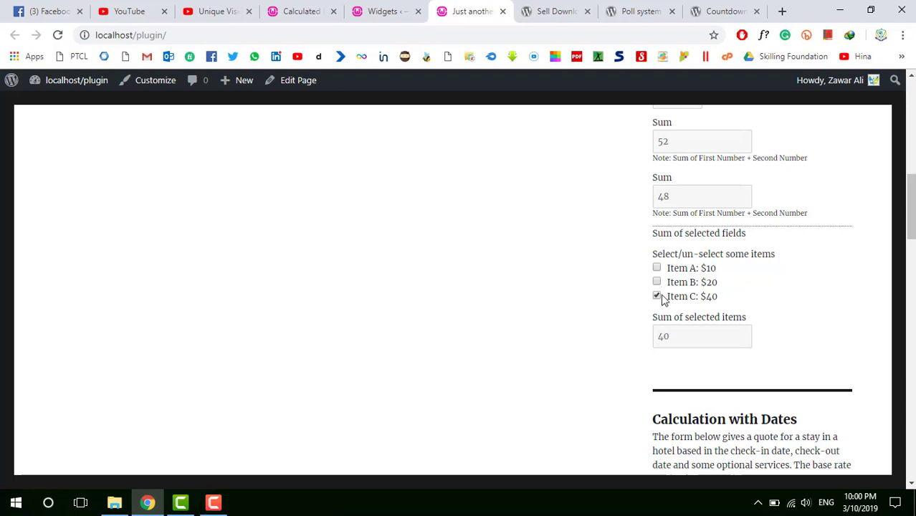
{"action": "left_click", "coordinate": [657, 296]}
{"action": "left_click", "coordinate": [658, 296]}
{"action": "left_click", "coordinate": [657, 268]}
{"action": "left_click", "coordinate": [658, 297]}
{"action": "scroll", "coordinate": [787, 300], "scroll_direction": "down", "scroll_amount": 1}
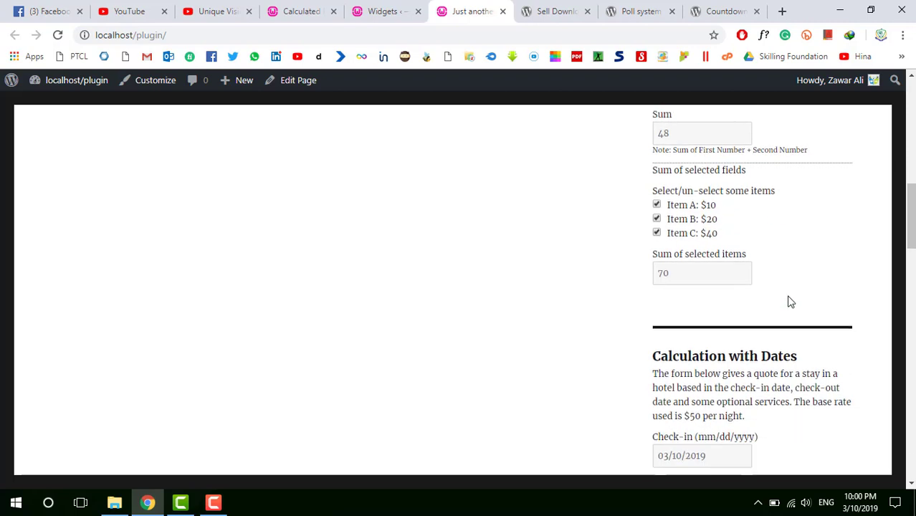
- Examine the Calculation with Dates form's description, fields and check-in date calendar
{"action": "scroll", "coordinate": [757, 241], "scroll_direction": "down", "scroll_amount": 1}
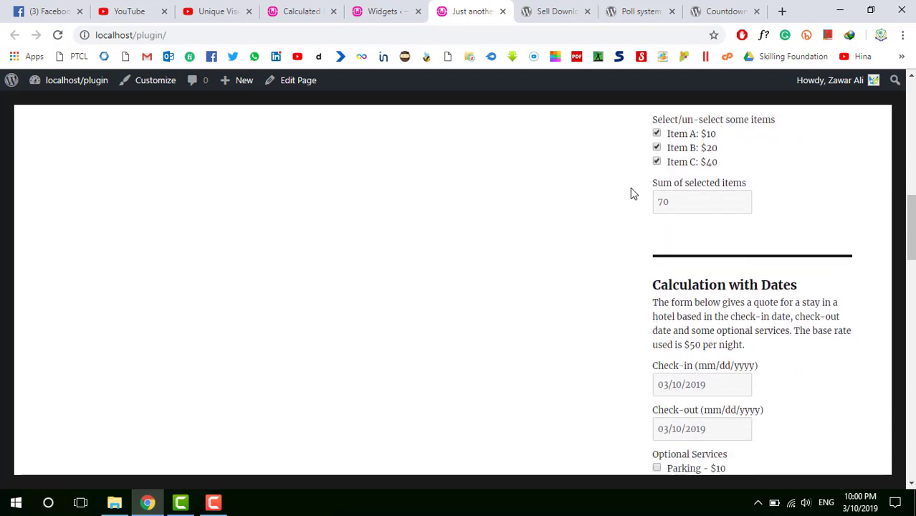
{"action": "scroll", "coordinate": [855, 294], "scroll_direction": "down", "scroll_amount": 2}
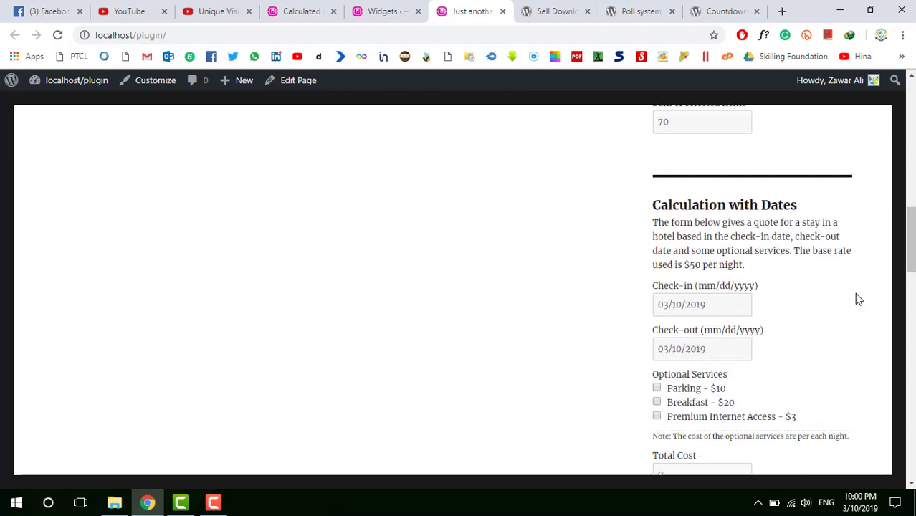
{"action": "left_click_drag", "start_coordinate": [652, 149], "coordinate": [801, 170]}
{"action": "left_click", "coordinate": [801, 257]}
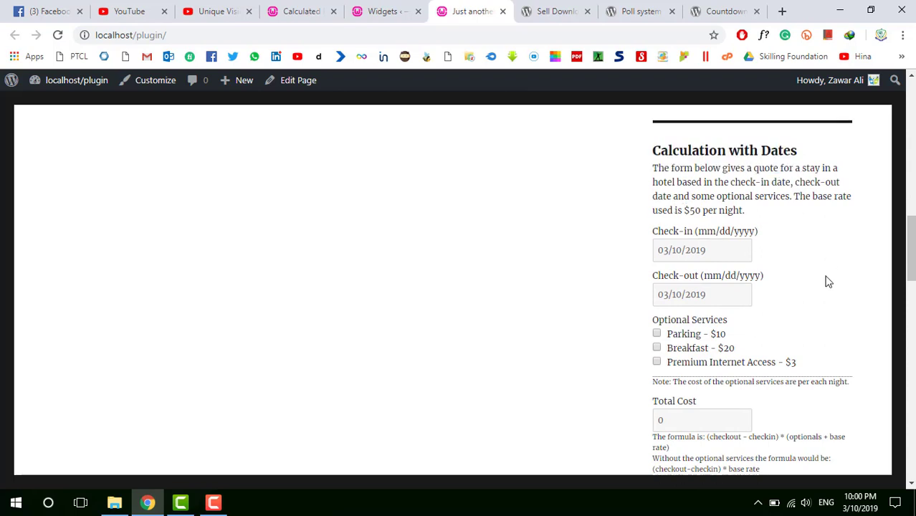
{"action": "scroll", "coordinate": [828, 282], "scroll_direction": "down", "scroll_amount": 1}
{"action": "left_click", "coordinate": [720, 181]}
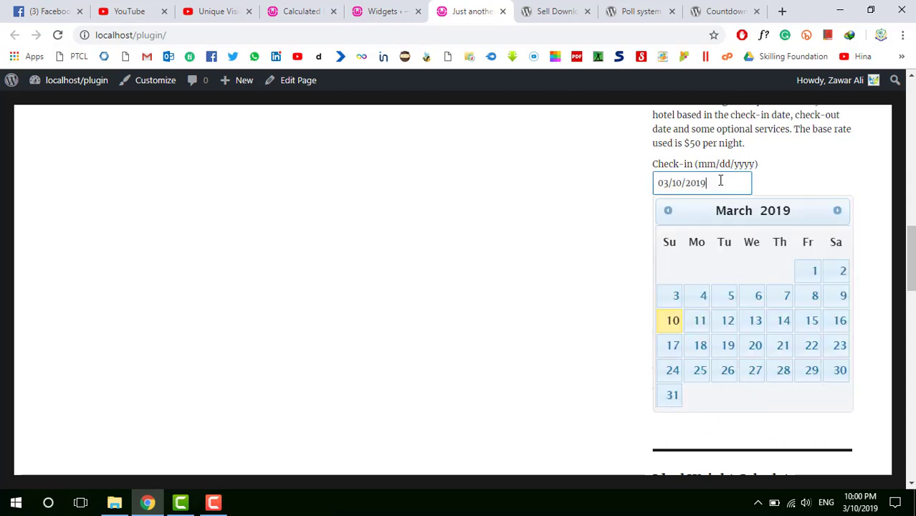
{"action": "left_click", "coordinate": [810, 171]}
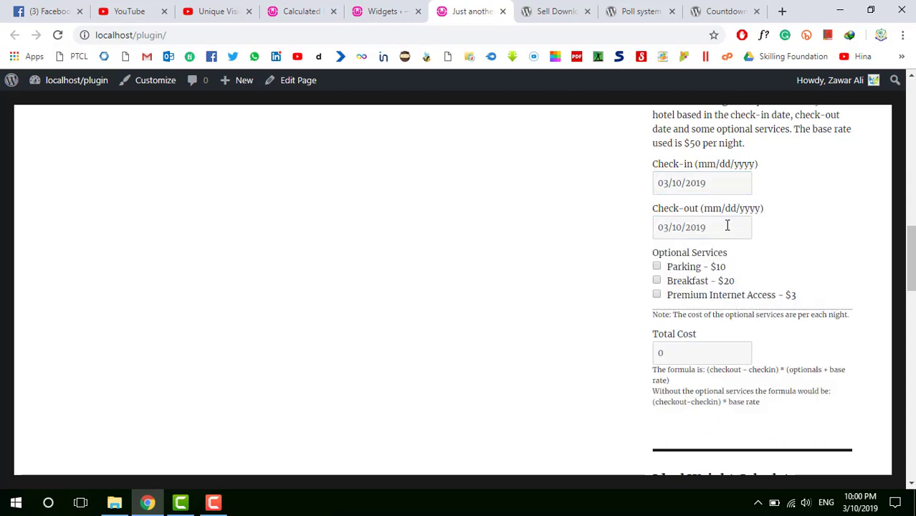
- Set the Check-out date to 03/22/2019 and select the Parking, Breakfast and Premium Internet Access services in the Calculation with Dates form
{"action": "left_click", "coordinate": [727, 225]}
{"action": "left_click", "coordinate": [800, 399]}
{"action": "scroll", "coordinate": [777, 273], "scroll_direction": "down", "scroll_amount": 1}
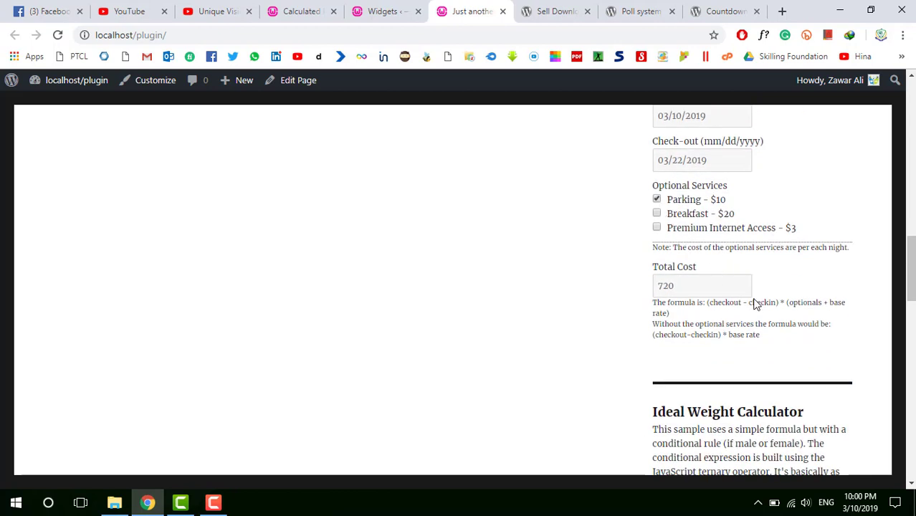
{"action": "scroll", "coordinate": [754, 303], "scroll_direction": "up", "scroll_amount": 1}
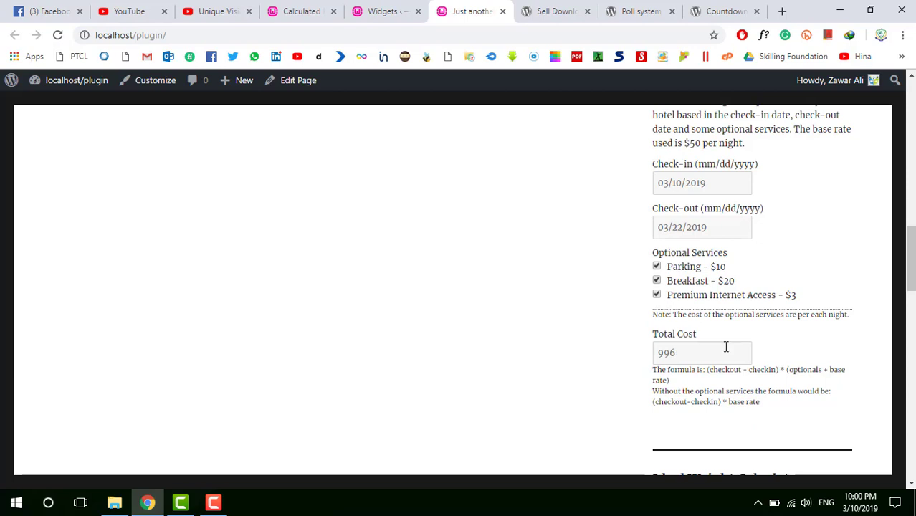
{"action": "scroll", "coordinate": [727, 347], "scroll_direction": "up", "scroll_amount": 2}
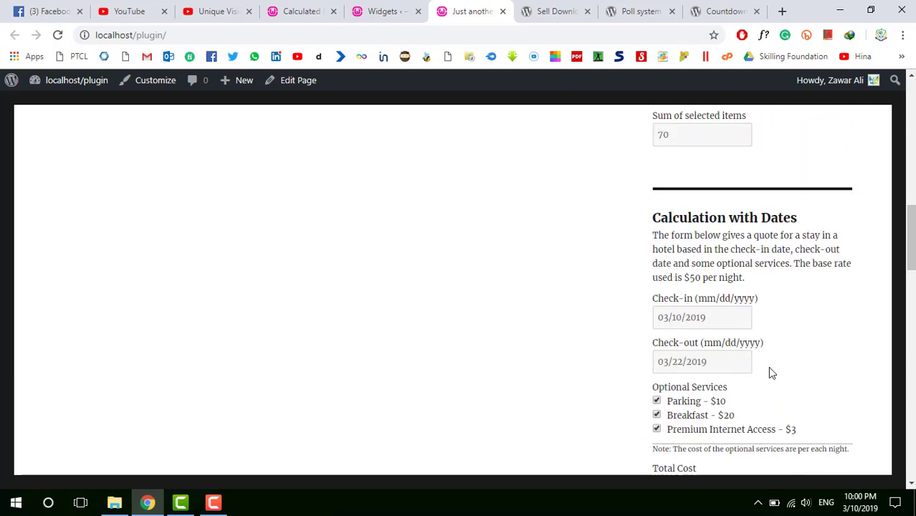
- Deselect the Parking, Breakfast and Premium Internet Access services in the Calculation with Dates form and compare the Total Cost
{"action": "scroll", "coordinate": [770, 371], "scroll_direction": "down", "scroll_amount": 2}
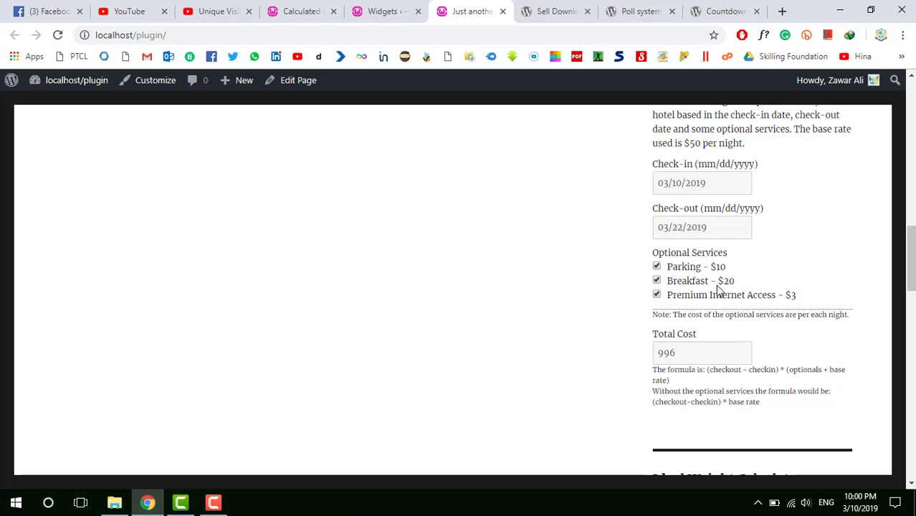
{"action": "scroll", "coordinate": [721, 287], "scroll_direction": "down", "scroll_amount": 1}
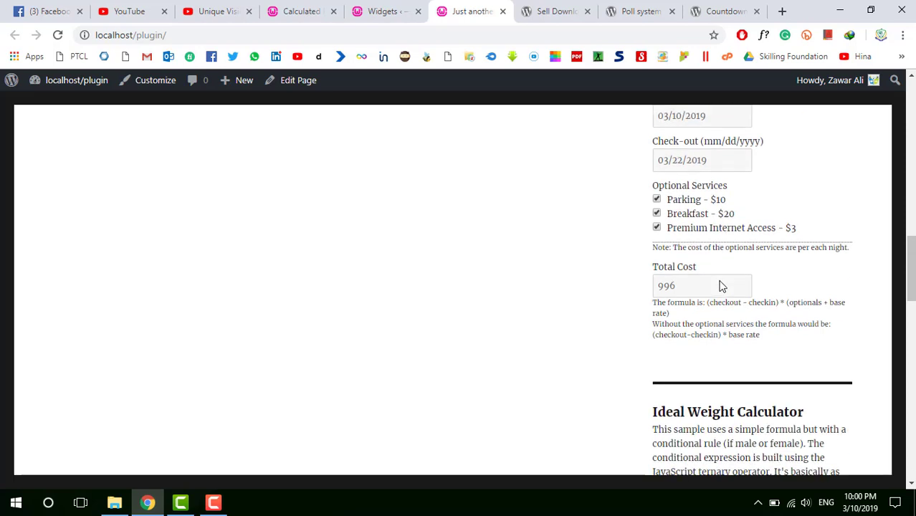
{"action": "left_click", "coordinate": [658, 202]}
{"action": "left_click", "coordinate": [658, 213]}
{"action": "left_click", "coordinate": [657, 227]}
{"action": "scroll", "coordinate": [729, 231], "scroll_direction": "up", "scroll_amount": 1}
{"action": "scroll", "coordinate": [731, 229], "scroll_direction": "down", "scroll_amount": 2}
{"action": "scroll", "coordinate": [738, 244], "scroll_direction": "down", "scroll_amount": 1}
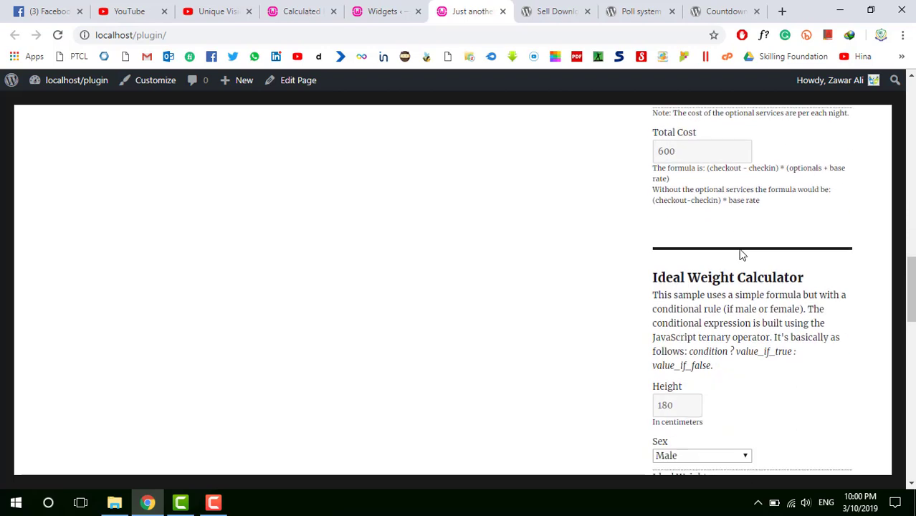
- Set the Height to 250 centimeters in the Ideal Weight Calculator
{"action": "scroll", "coordinate": [717, 265], "scroll_direction": "down", "scroll_amount": 1}
{"action": "scroll", "coordinate": [748, 254], "scroll_direction": "down", "scroll_amount": 2}
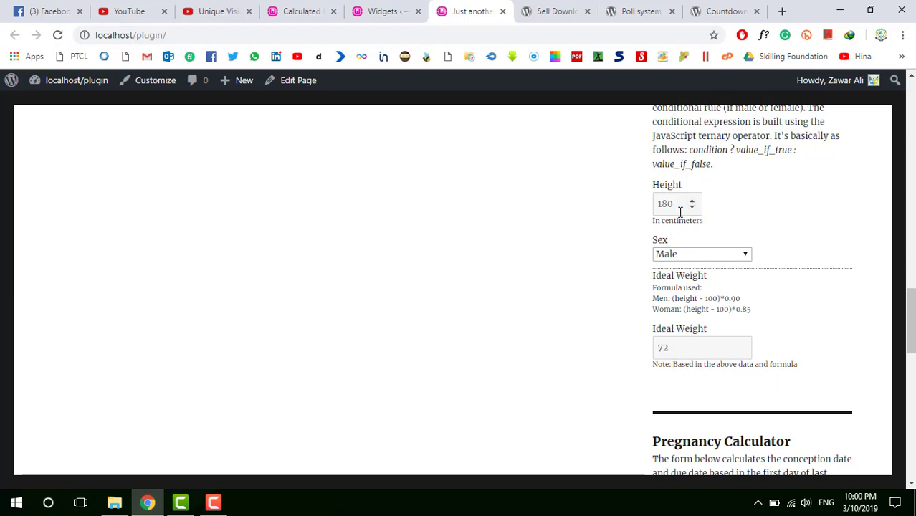
{"action": "left_click_drag", "start_coordinate": [681, 212], "coordinate": [642, 213]}
{"action": "type", "text": "250"}
{"action": "left_click", "coordinate": [641, 213]}
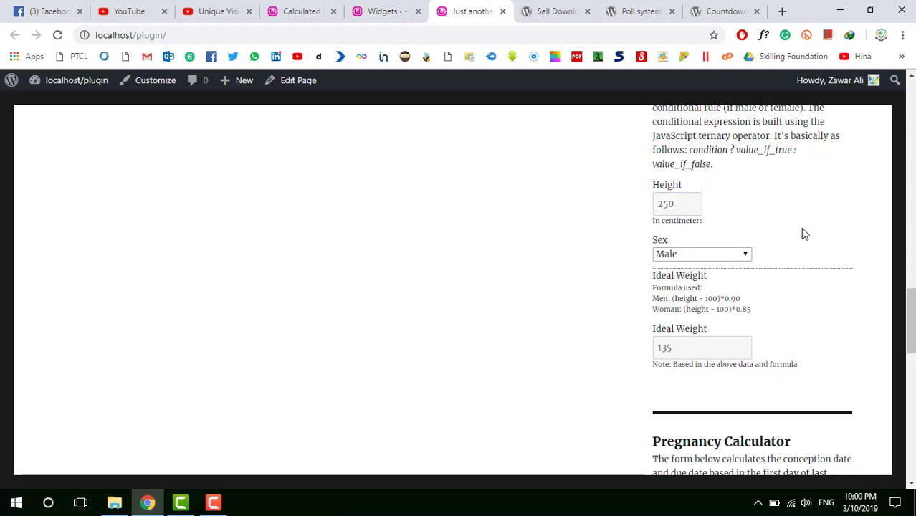
- Test the Ideal Weight result with Sex set to Female, and return the Sex option to Male
{"action": "left_click", "coordinate": [723, 255]}
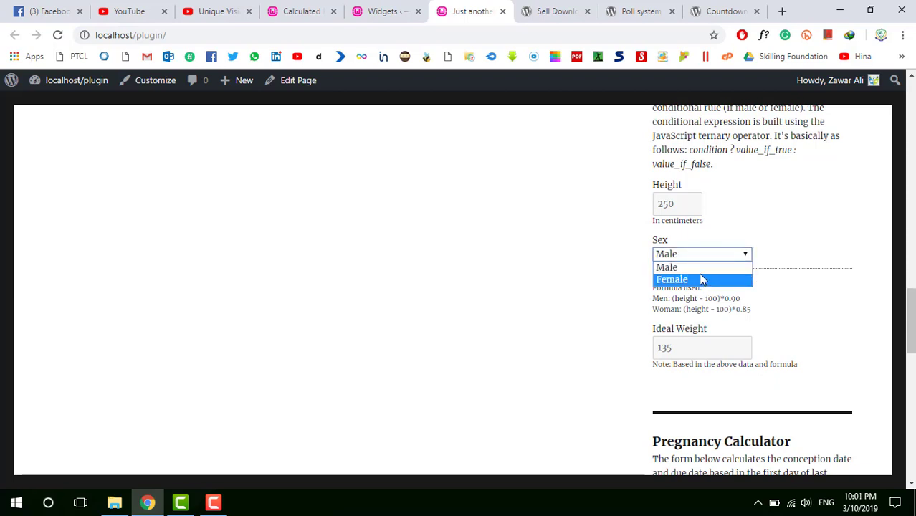
{"action": "left_click", "coordinate": [702, 281]}
{"action": "scroll", "coordinate": [713, 282], "scroll_direction": "down", "scroll_amount": 1}
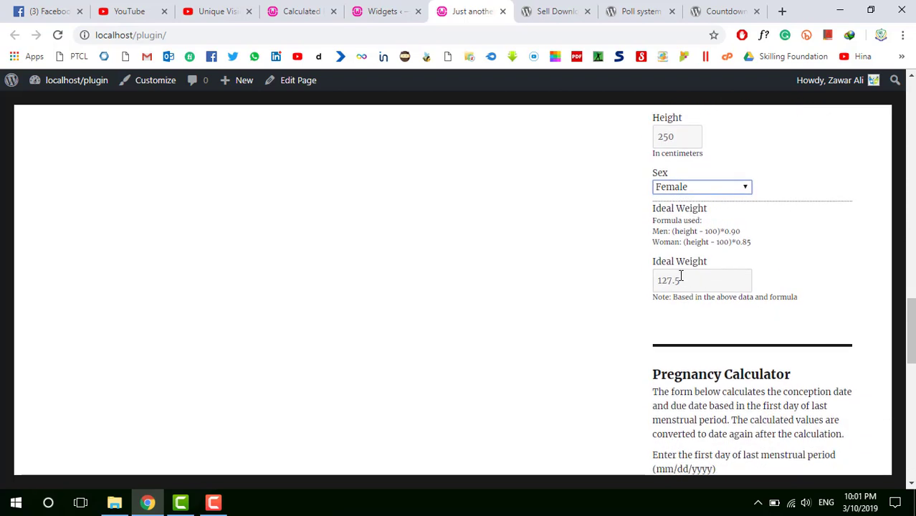
{"action": "left_click_drag", "start_coordinate": [689, 281], "coordinate": [611, 290]}
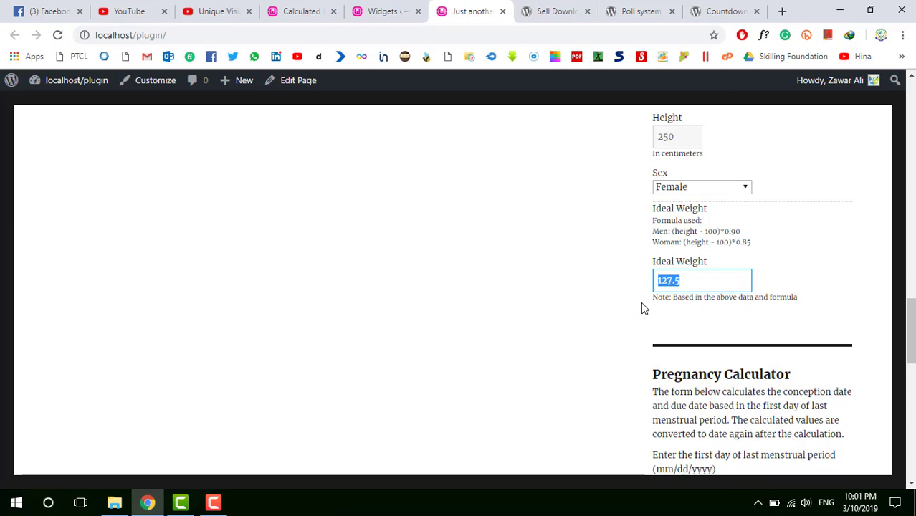
{"action": "left_click", "coordinate": [691, 188]}
{"action": "left_click", "coordinate": [687, 199]}
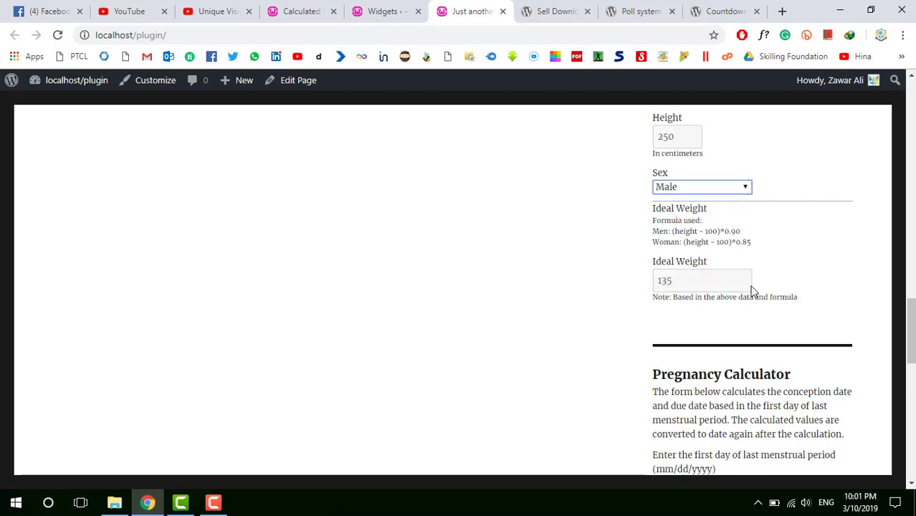
- Examine the Pregnancy Calculator's description, date calendar, and Conception Date and Due Date fields
{"action": "scroll", "coordinate": [725, 292], "scroll_direction": "down", "scroll_amount": 3}
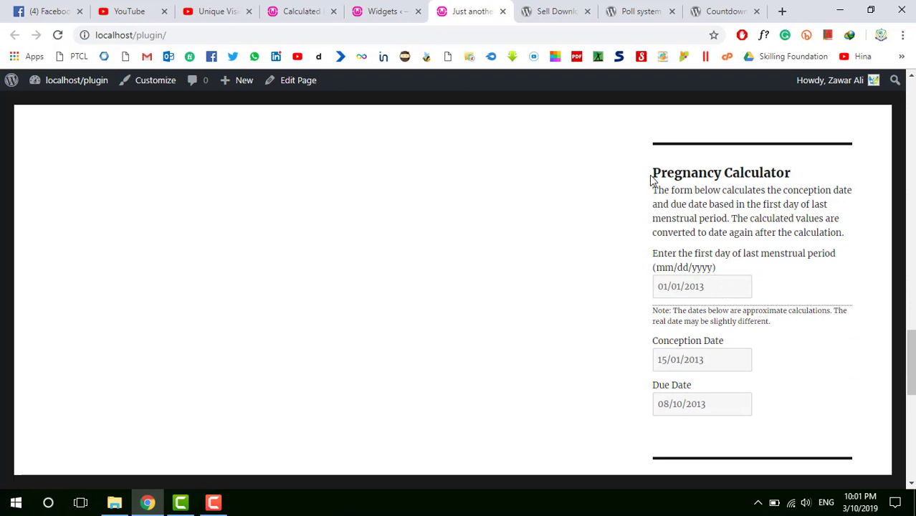
{"action": "left_click_drag", "start_coordinate": [654, 179], "coordinate": [839, 180]}
{"action": "left_click", "coordinate": [814, 261]}
{"action": "left_click", "coordinate": [711, 284]}
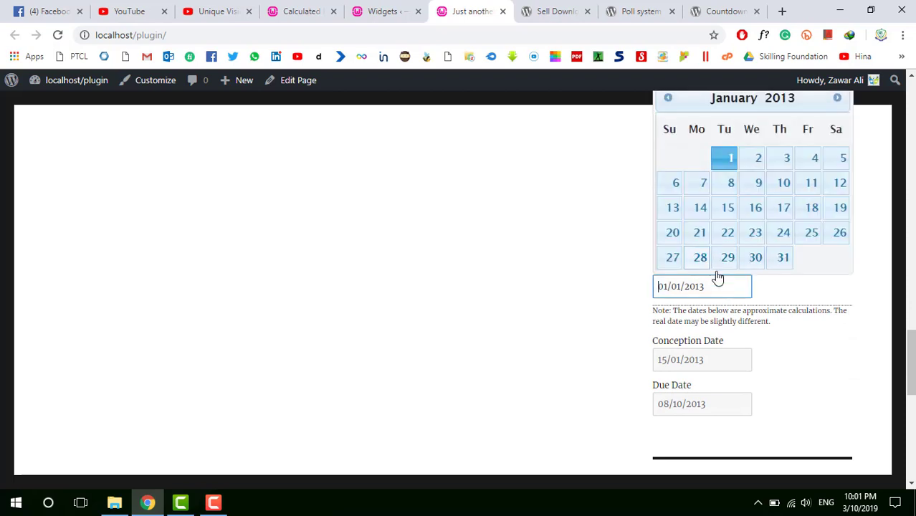
{"action": "left_click", "coordinate": [859, 308]}
{"action": "scroll", "coordinate": [777, 321], "scroll_direction": "down", "scroll_amount": 2}
{"action": "scroll", "coordinate": [742, 334], "scroll_direction": "up", "scroll_amount": 2}
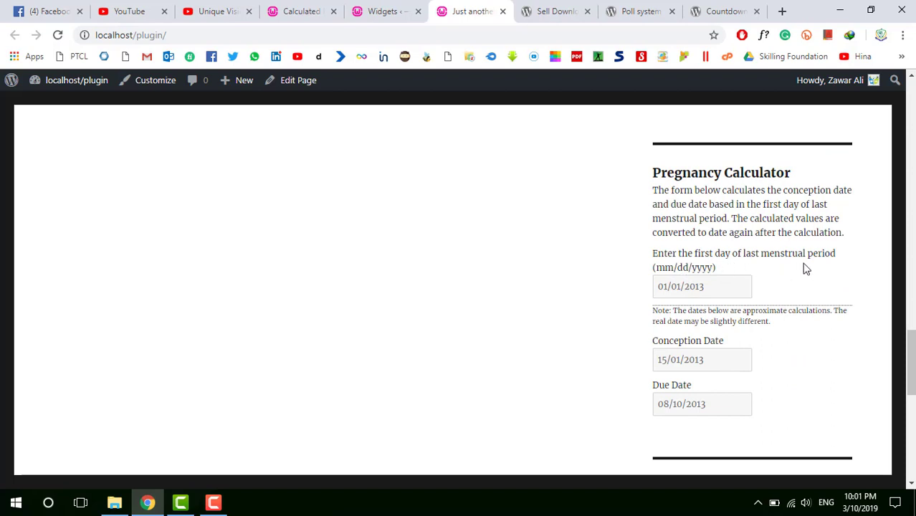
{"action": "scroll", "coordinate": [802, 267], "scroll_direction": "down", "scroll_amount": 1}
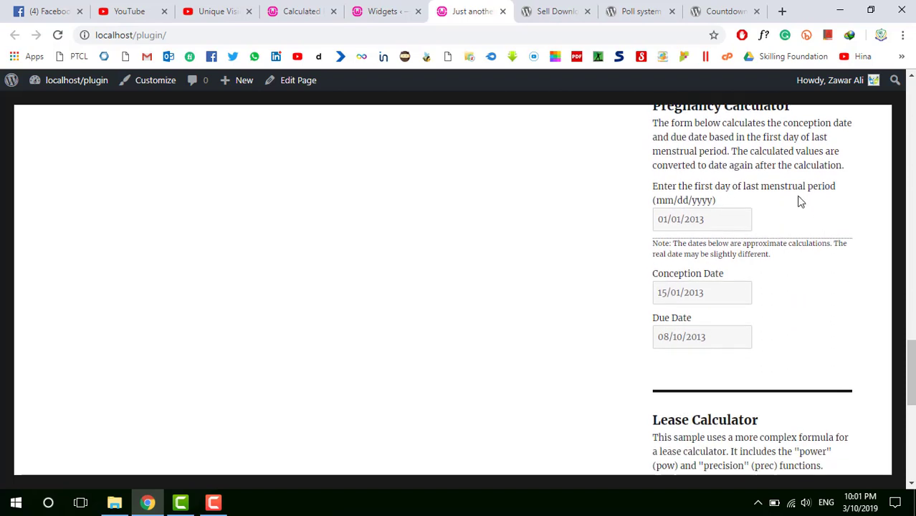
{"action": "left_click", "coordinate": [727, 221]}
{"action": "left_click", "coordinate": [645, 236]}
- Set the Number of Months to 48 in the Lease Calculator and check the monthly payment, total payment and interest amount
{"action": "scroll", "coordinate": [595, 254], "scroll_direction": "down", "scroll_amount": 2}
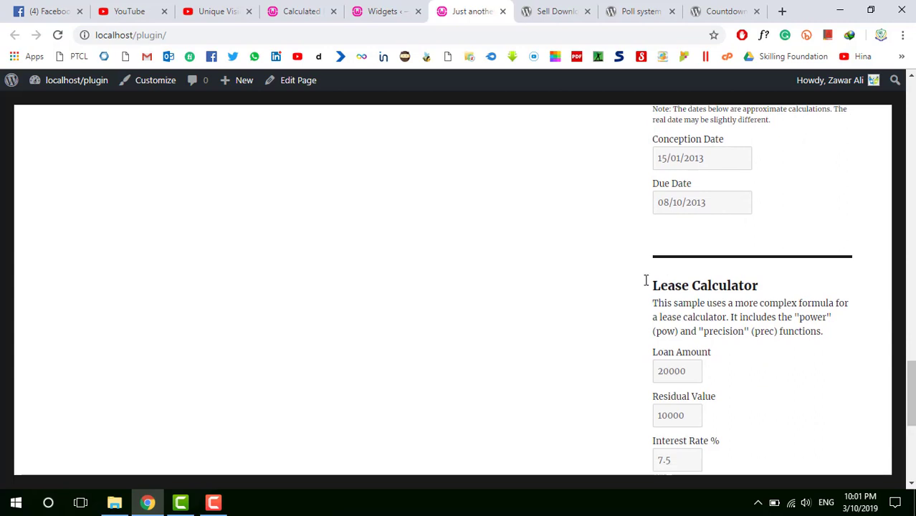
{"action": "scroll", "coordinate": [603, 280], "scroll_direction": "down", "scroll_amount": 1}
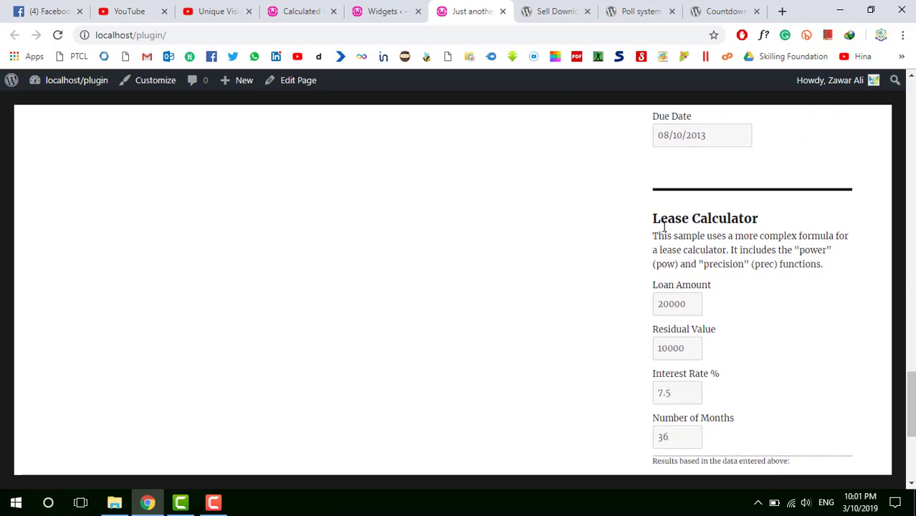
{"action": "scroll", "coordinate": [720, 236], "scroll_direction": "down", "scroll_amount": 1}
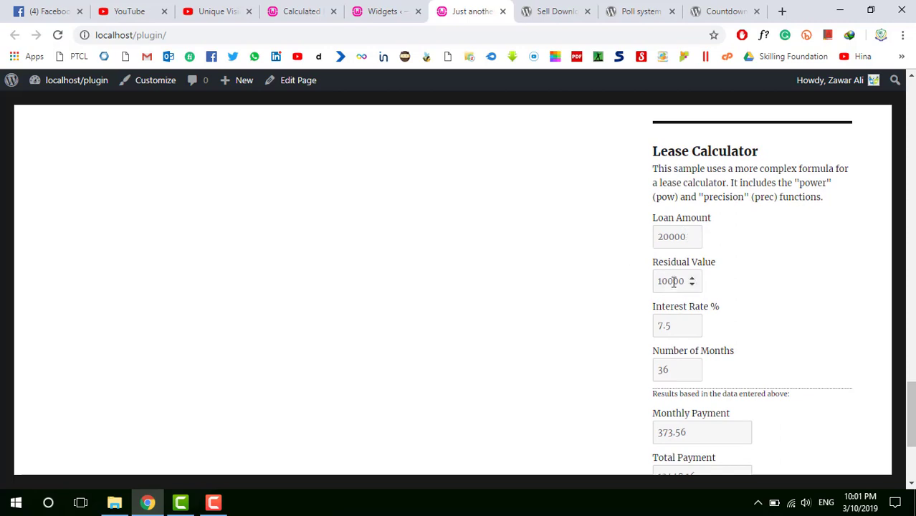
{"action": "scroll", "coordinate": [728, 284], "scroll_direction": "down", "scroll_amount": 1}
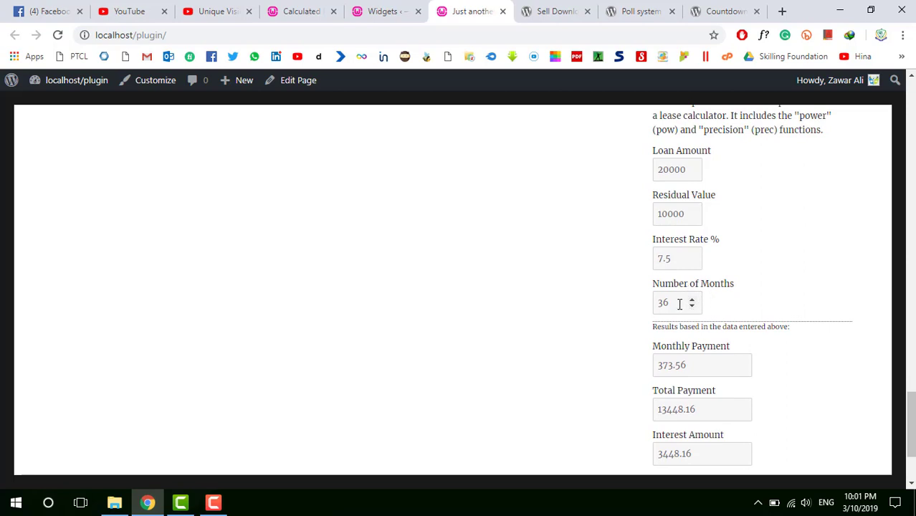
{"action": "scroll", "coordinate": [680, 303], "scroll_direction": "down", "scroll_amount": 1}
{"action": "double_click", "coordinate": [667, 242]}
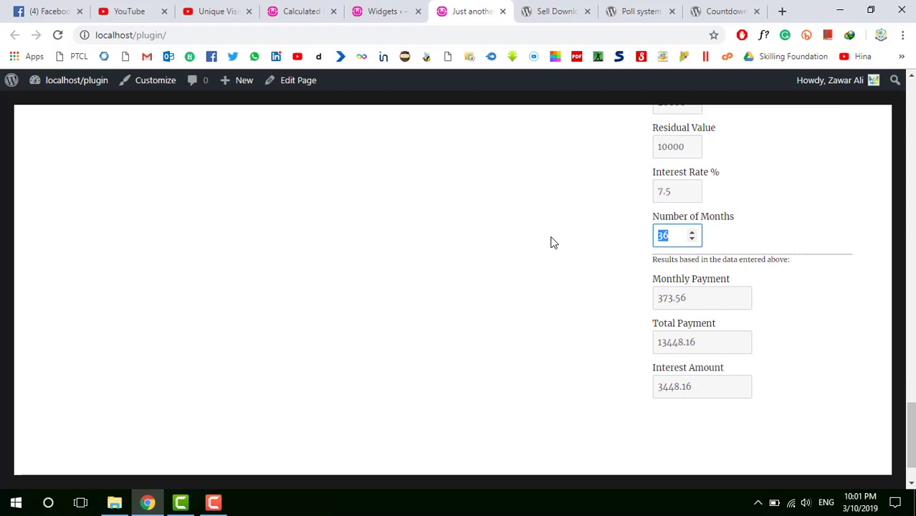
{"action": "type", "text": "48"}
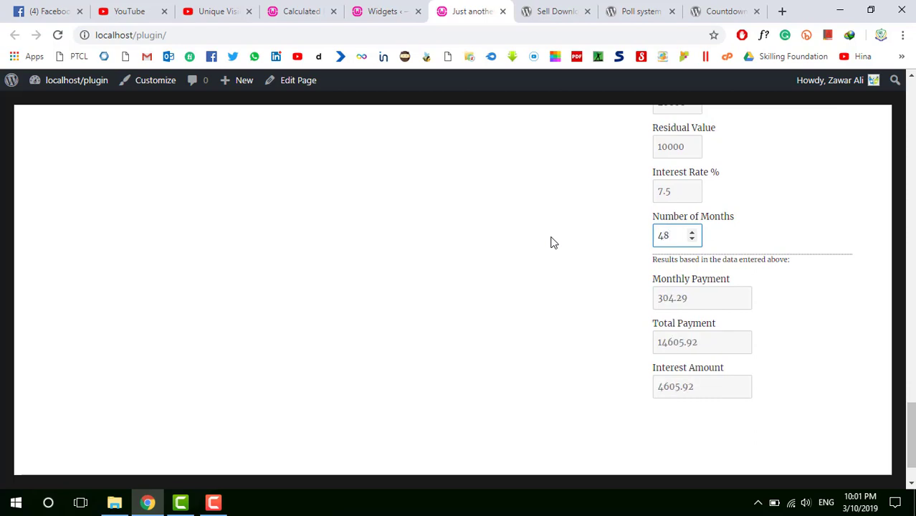
{"action": "left_click", "coordinate": [551, 243]}
{"action": "scroll", "coordinate": [704, 332], "scroll_direction": "down", "scroll_amount": 1}
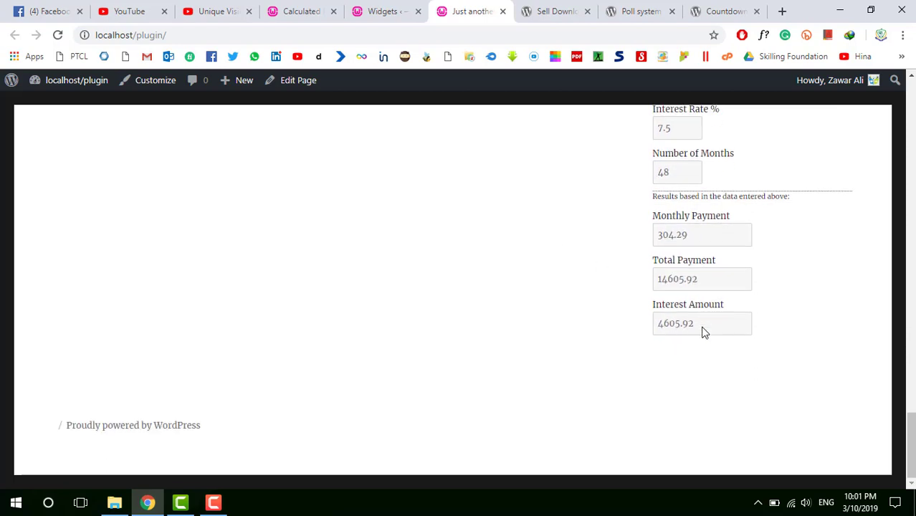
{"action": "scroll", "coordinate": [704, 328], "scroll_direction": "up", "scroll_amount": 3}
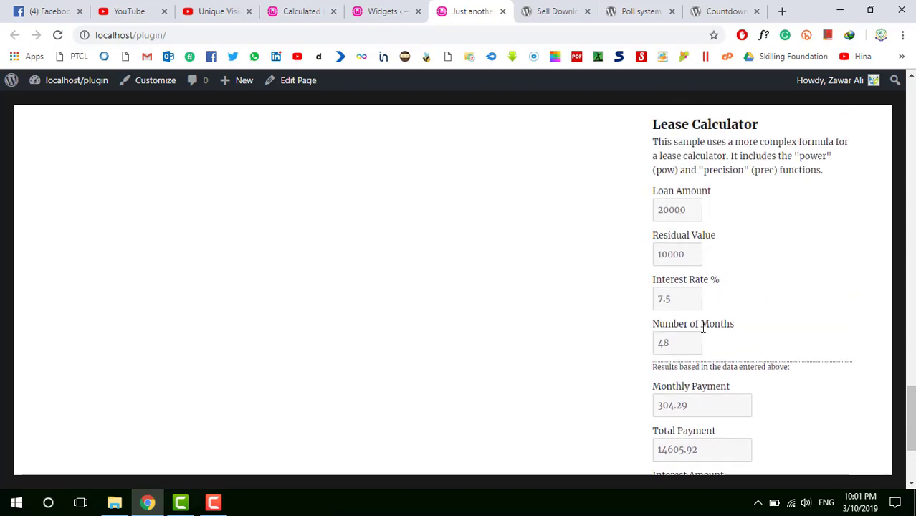
{"action": "scroll", "coordinate": [704, 331], "scroll_direction": "down", "scroll_amount": 2}
{"action": "scroll", "coordinate": [704, 332], "scroll_direction": "down", "scroll_amount": 1}
- Collapse the open Text widget on the Widgets page and switch to the Calculated Fields Form list
{"action": "scroll", "coordinate": [704, 332], "scroll_direction": "up", "scroll_amount": 6}
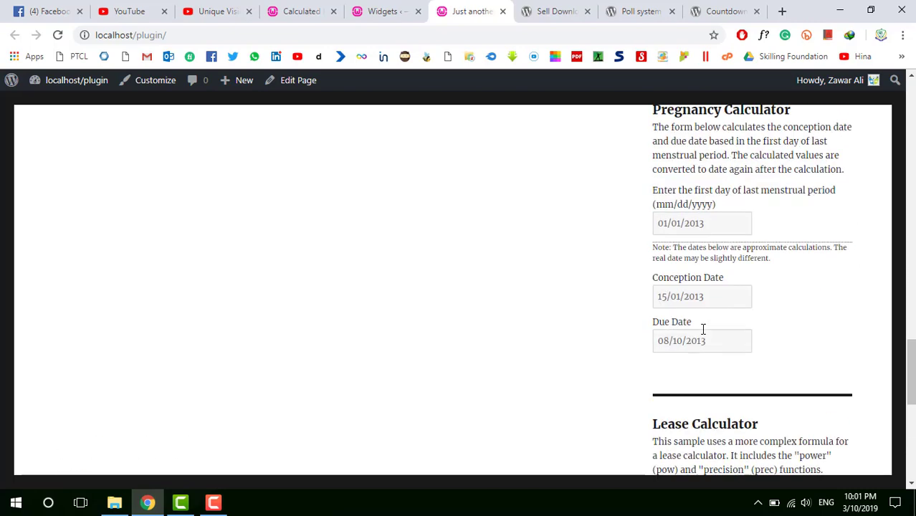
{"action": "scroll", "coordinate": [704, 335], "scroll_direction": "up", "scroll_amount": 2}
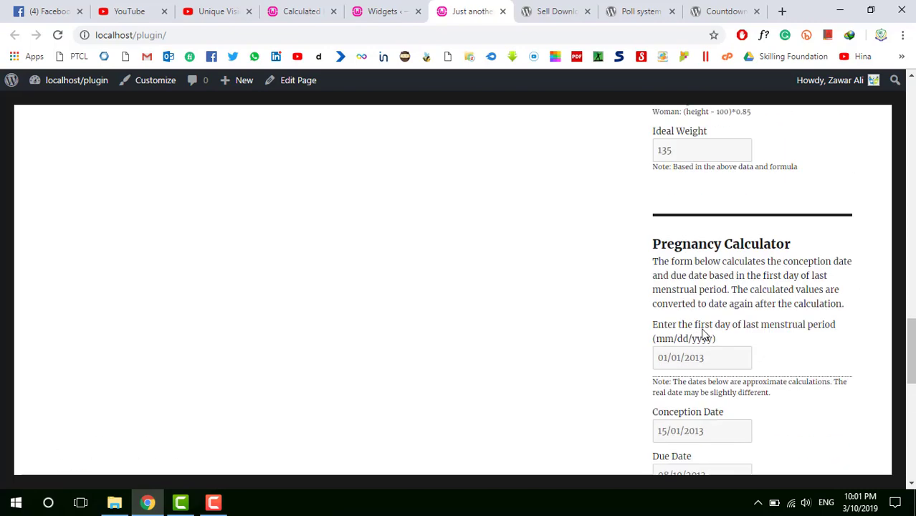
{"action": "left_click", "coordinate": [372, 6]}
{"action": "left_click", "coordinate": [643, 117]}
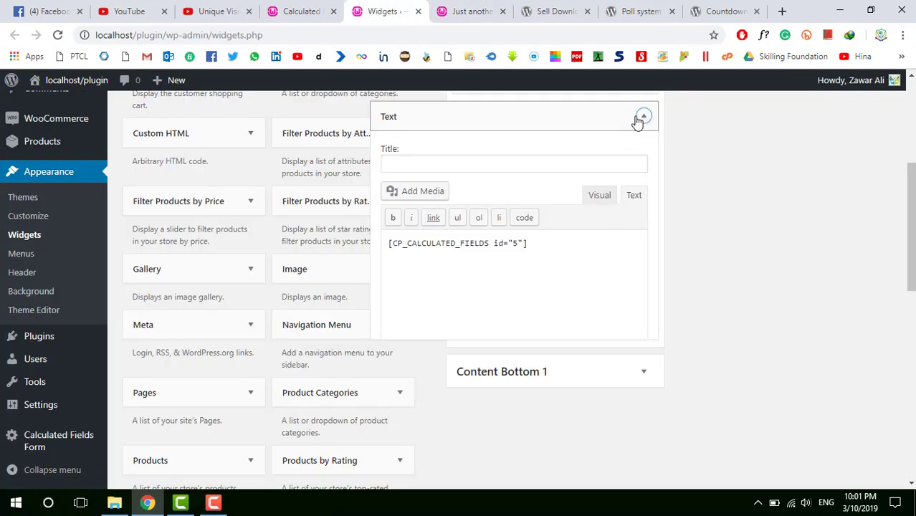
{"action": "left_click", "coordinate": [327, 13]}
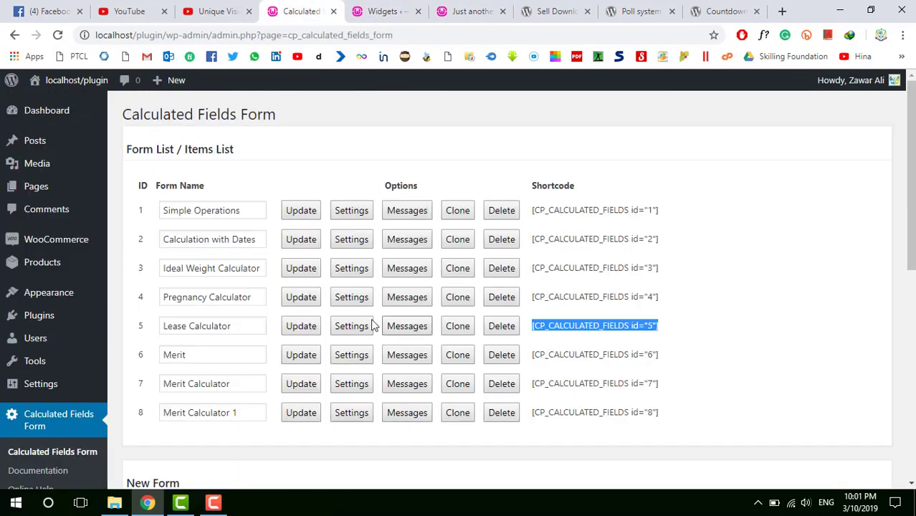
- Open the Calculated Fields Form plugin's online help and look over its WordPress.org support forum
{"action": "scroll", "coordinate": [301, 337], "scroll_direction": "down", "scroll_amount": 3}
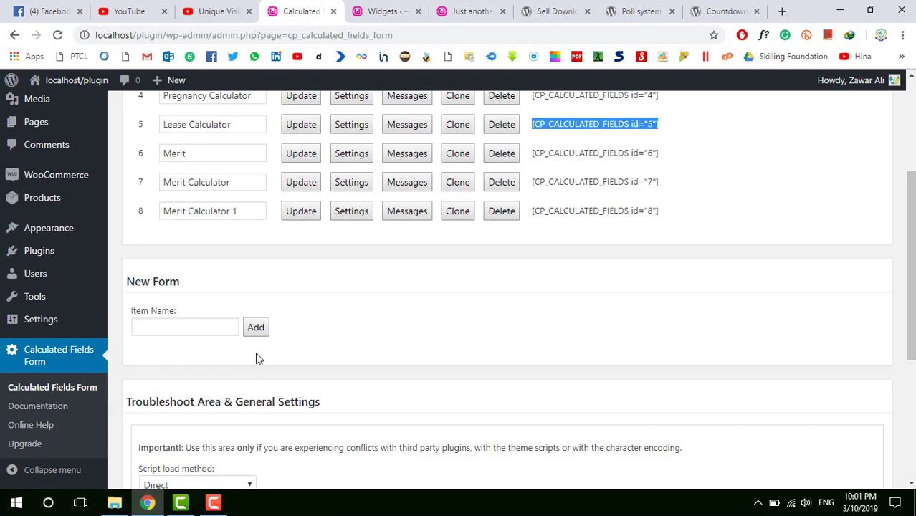
{"action": "left_click", "coordinate": [47, 426]}
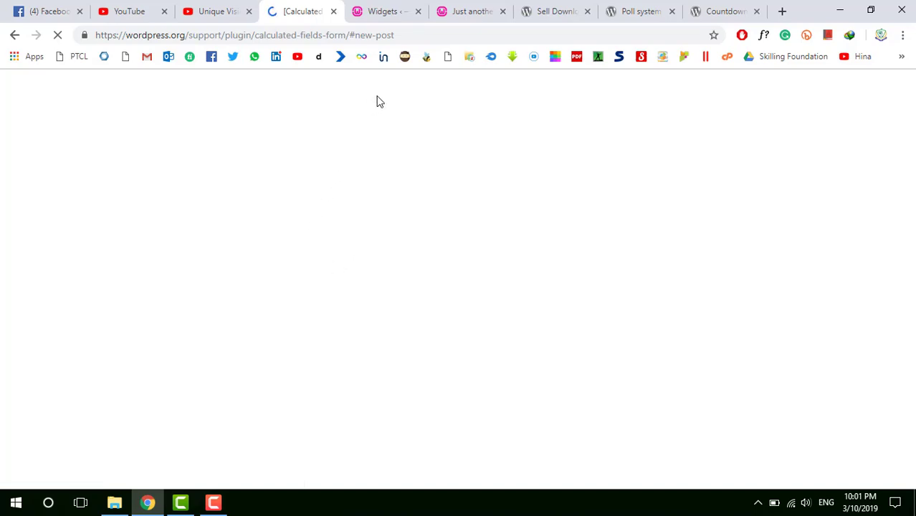
{"action": "scroll", "coordinate": [435, 288], "scroll_direction": "down", "scroll_amount": 4}
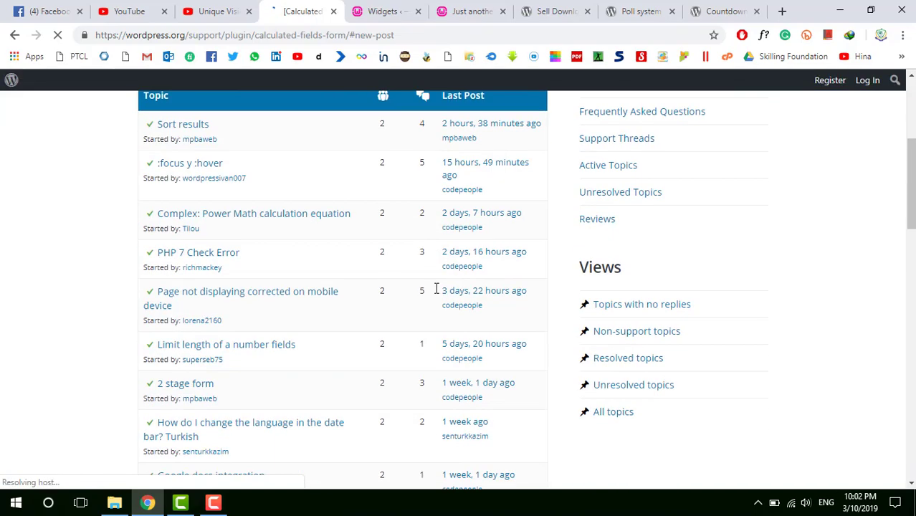
{"action": "scroll", "coordinate": [330, 258], "scroll_direction": "up", "scroll_amount": 3}
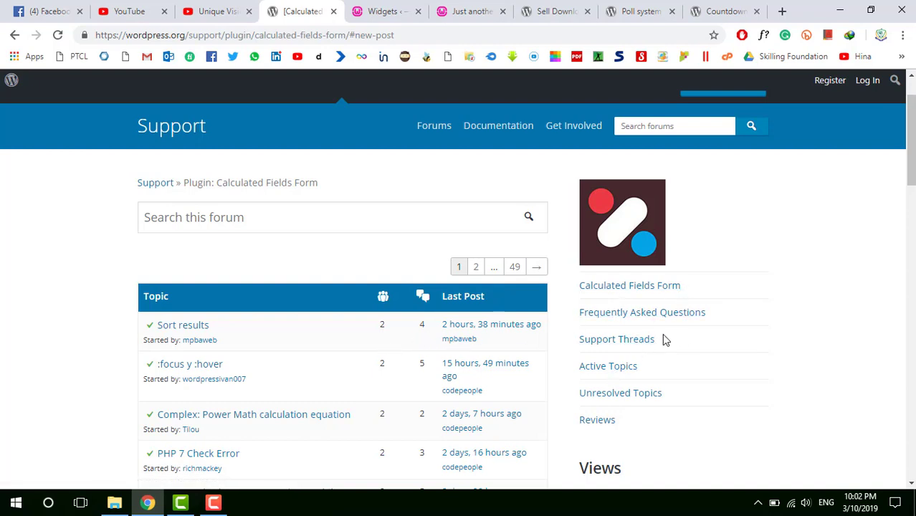
{"action": "scroll", "coordinate": [647, 337], "scroll_direction": "up", "scroll_amount": 1}
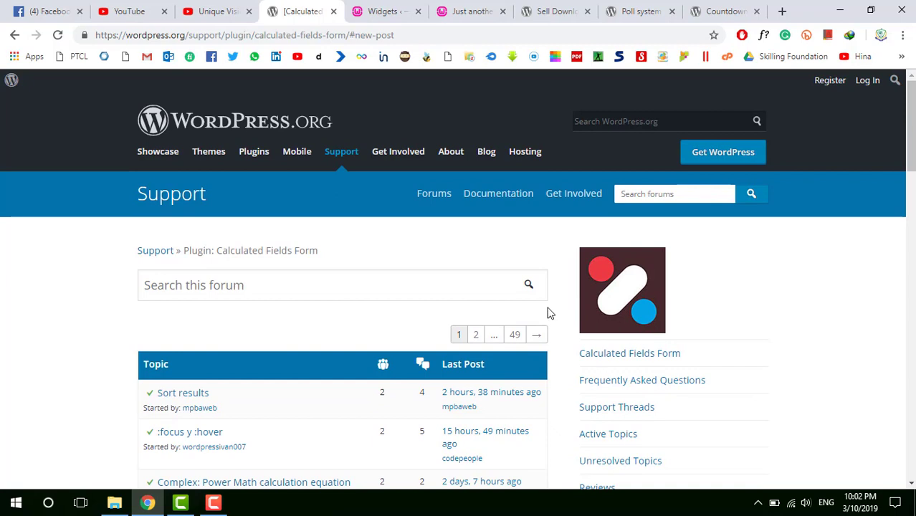
- Browse the WordPress Codex documentation from the support forum, and return to the Calculated Fields Form list
{"action": "left_click", "coordinate": [505, 205]}
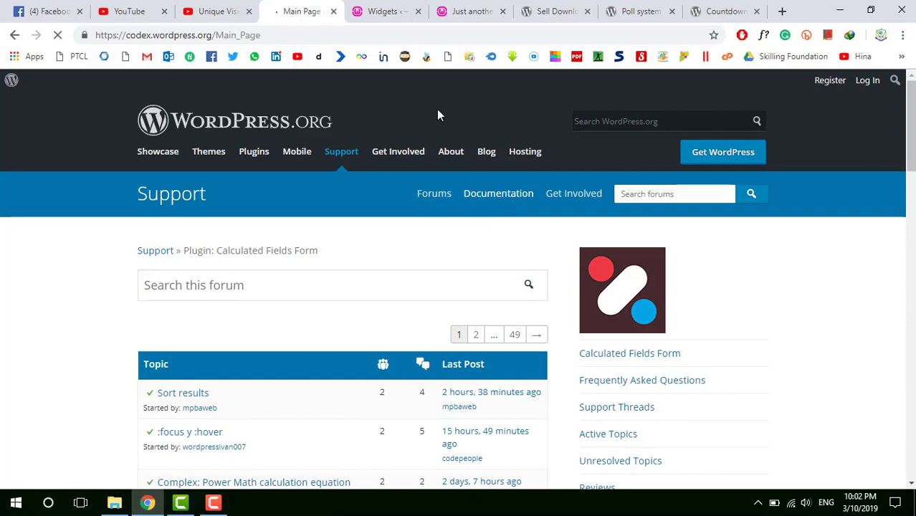
{"action": "scroll", "coordinate": [445, 195], "scroll_direction": "down", "scroll_amount": 4}
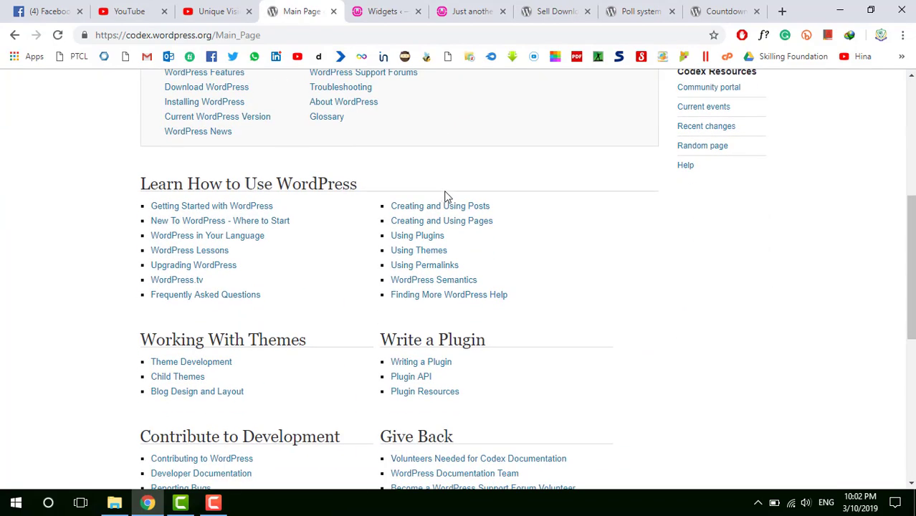
{"action": "scroll", "coordinate": [294, 179], "scroll_direction": "up", "scroll_amount": 3}
{"action": "scroll", "coordinate": [343, 185], "scroll_direction": "down", "scroll_amount": 4}
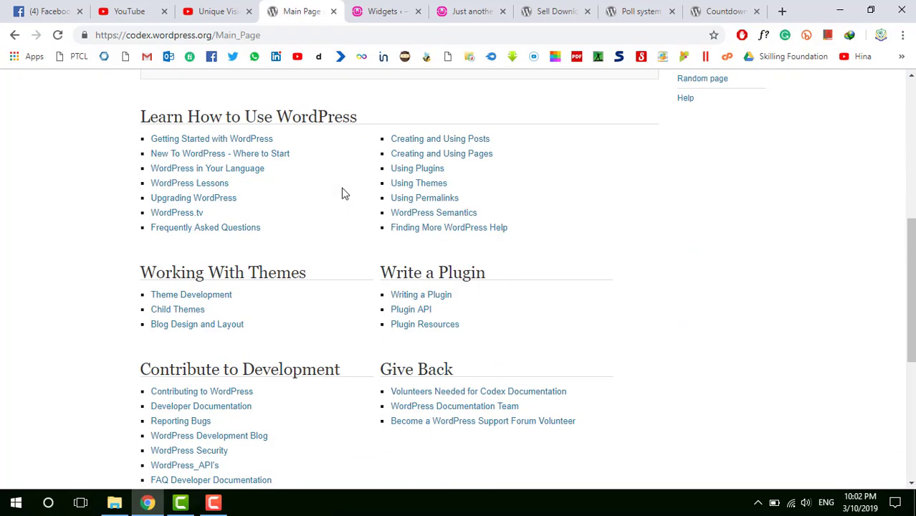
{"action": "scroll", "coordinate": [343, 194], "scroll_direction": "down", "scroll_amount": 4}
{"action": "scroll", "coordinate": [231, 139], "scroll_direction": "up", "scroll_amount": 3}
{"action": "left_click", "coordinate": [13, 35]}
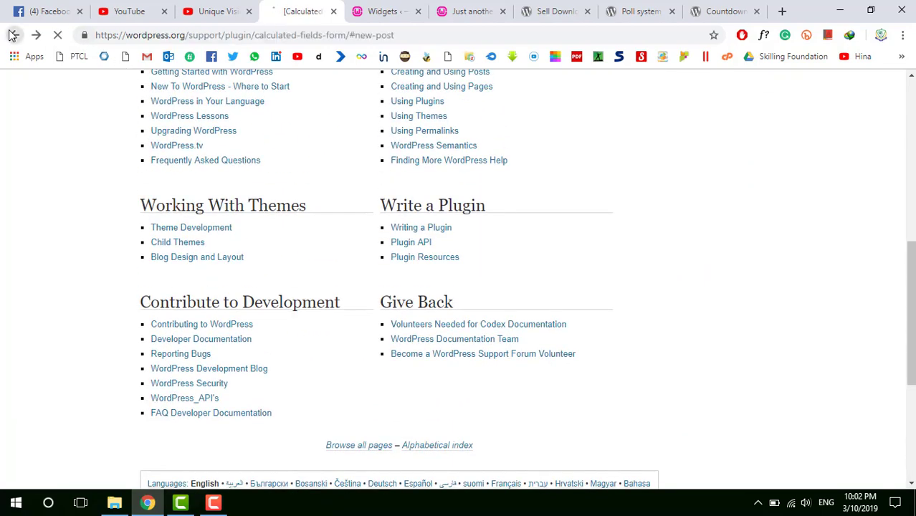
{"action": "left_click", "coordinate": [13, 36]}
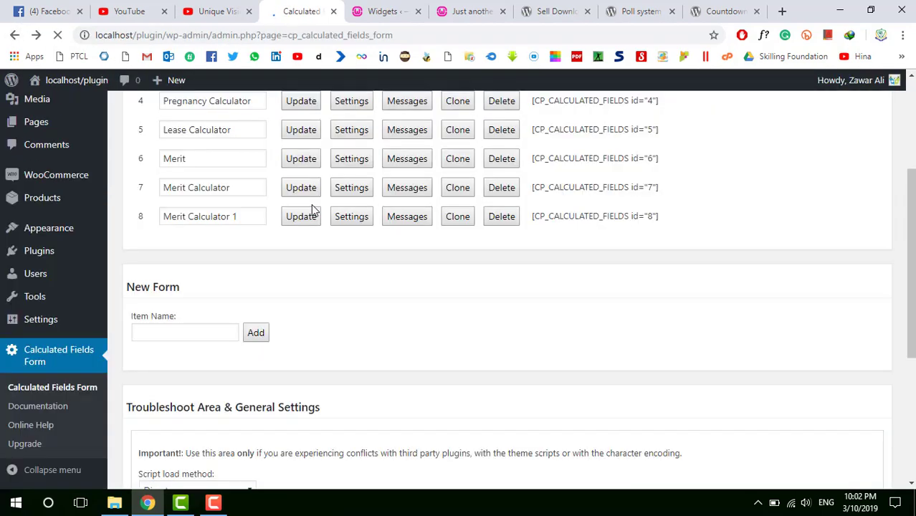
- Open the Calculated Fields Form plugin's upgrade page and look through the features listed for the free Basic version
{"action": "scroll", "coordinate": [301, 237], "scroll_direction": "down", "scroll_amount": 3}
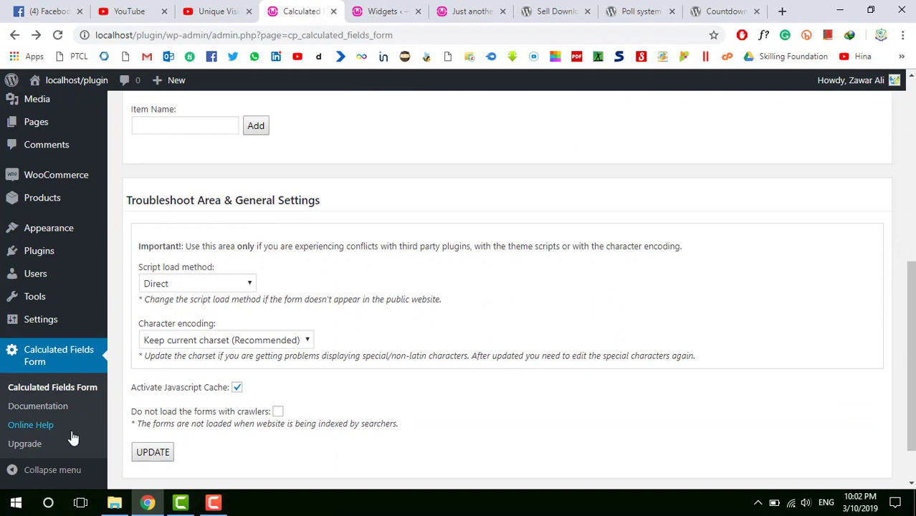
{"action": "left_click", "coordinate": [53, 445]}
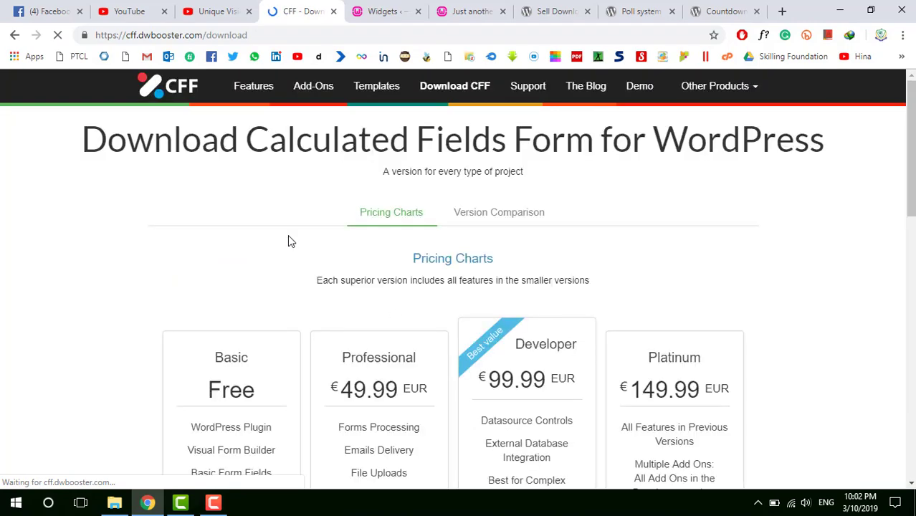
{"action": "scroll", "coordinate": [313, 241], "scroll_direction": "down", "scroll_amount": 2}
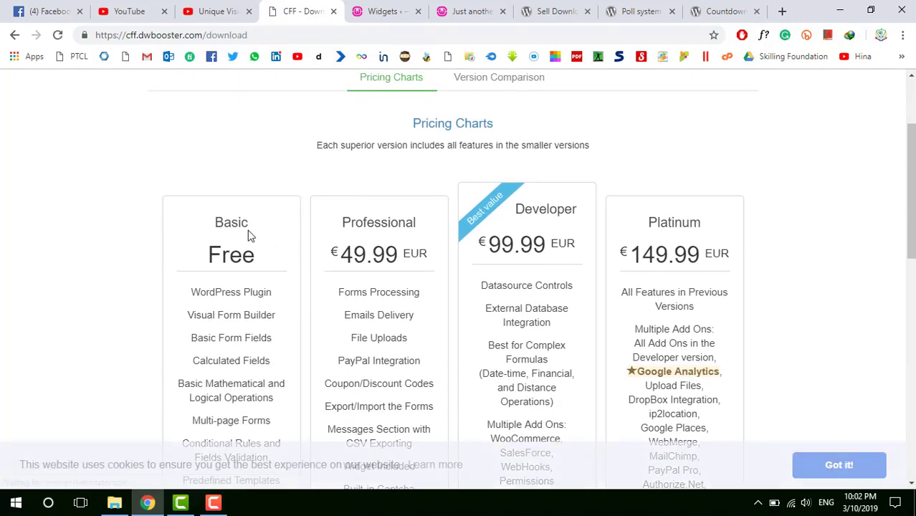
{"action": "scroll", "coordinate": [249, 234], "scroll_direction": "down", "scroll_amount": 1}
{"action": "scroll", "coordinate": [250, 234], "scroll_direction": "down", "scroll_amount": 2}
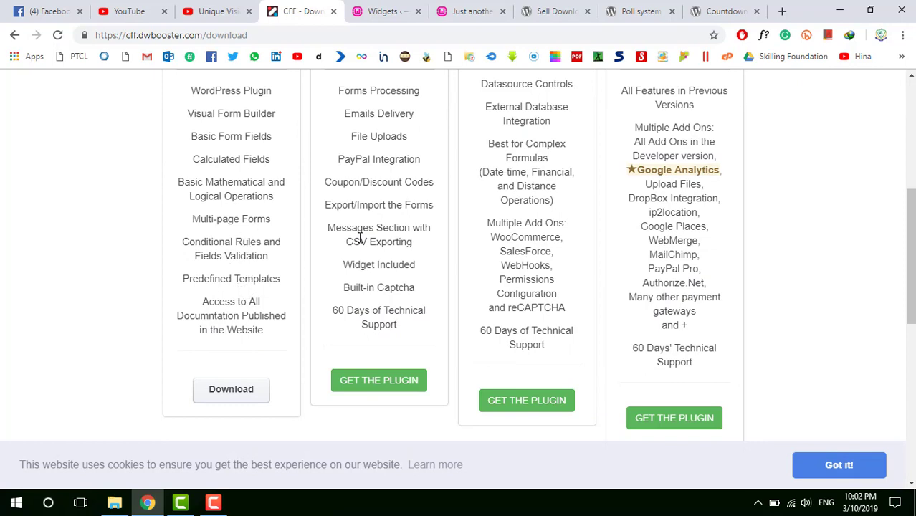
- Compare the prices and features of the Professional, Developer and Platinum versions, and return to the Calculated Fields Form list
{"action": "scroll", "coordinate": [360, 239], "scroll_direction": "up", "scroll_amount": 2}
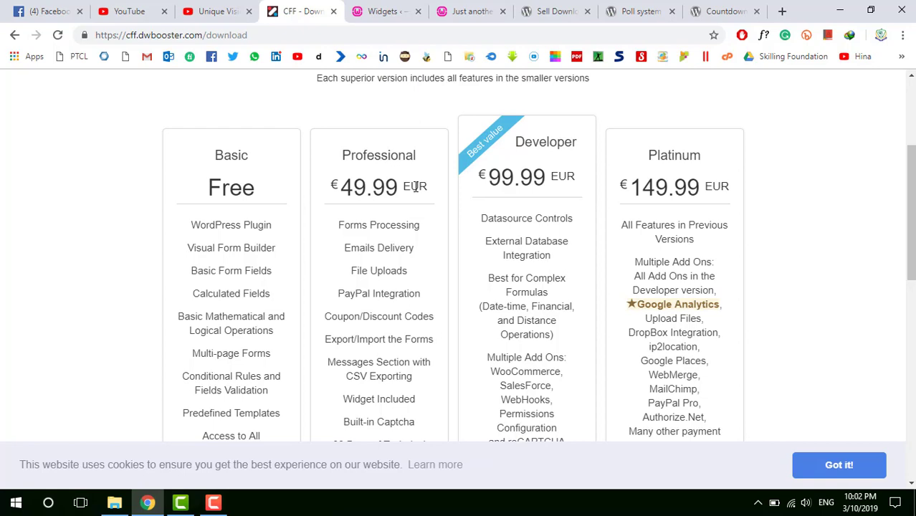
{"action": "scroll", "coordinate": [416, 186], "scroll_direction": "down", "scroll_amount": 1}
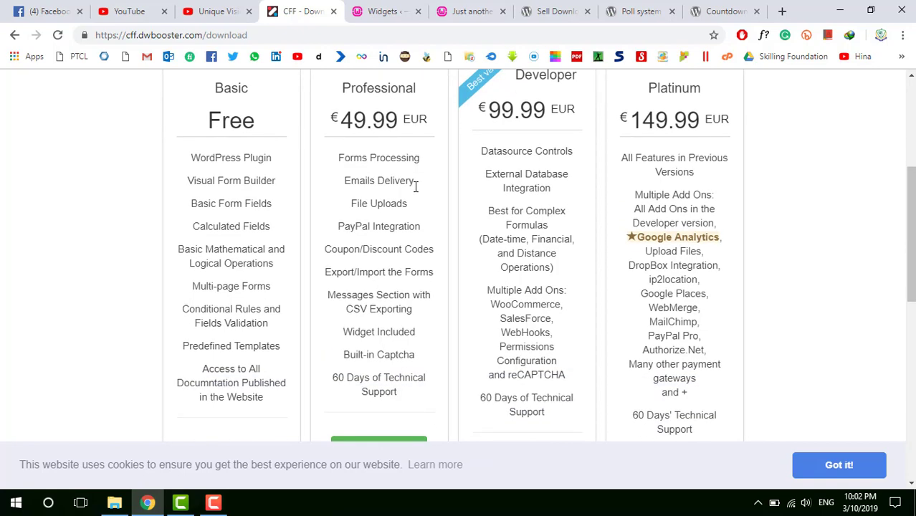
{"action": "scroll", "coordinate": [415, 187], "scroll_direction": "down", "scroll_amount": 2}
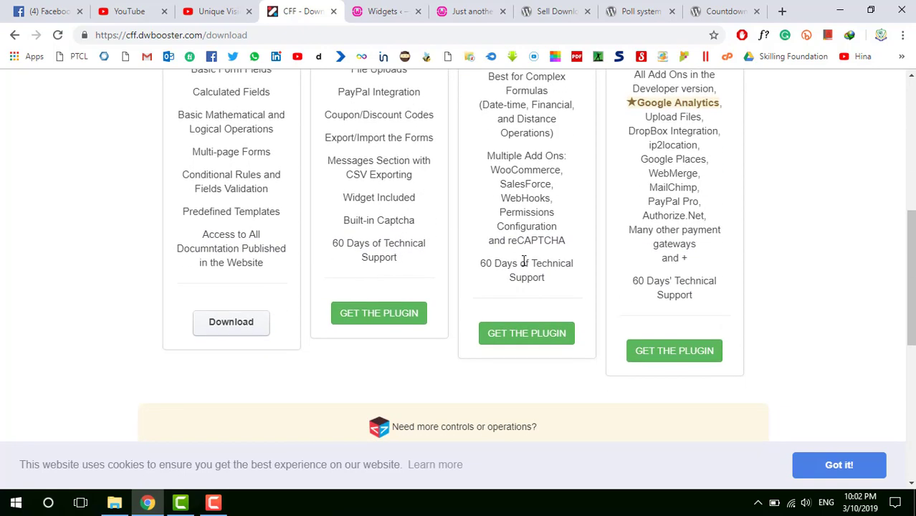
{"action": "scroll", "coordinate": [524, 260], "scroll_direction": "up", "scroll_amount": 3}
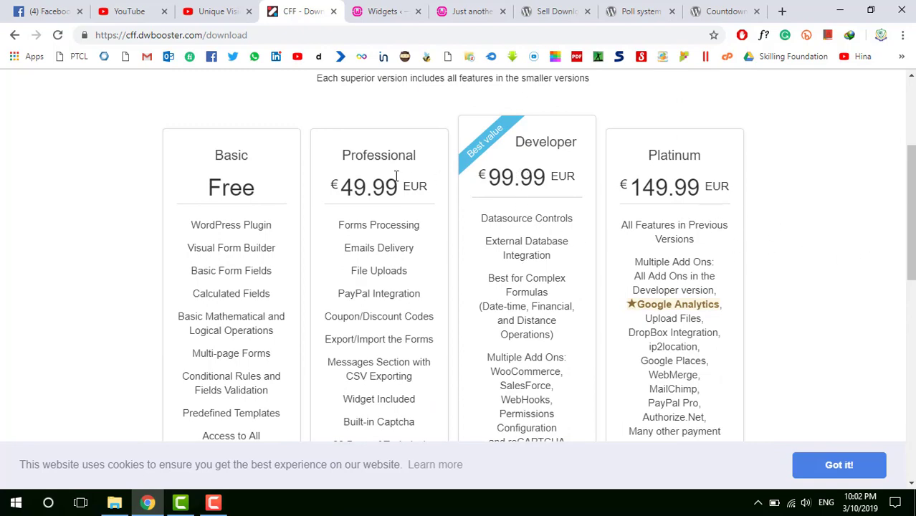
{"action": "scroll", "coordinate": [567, 237], "scroll_direction": "down", "scroll_amount": 3}
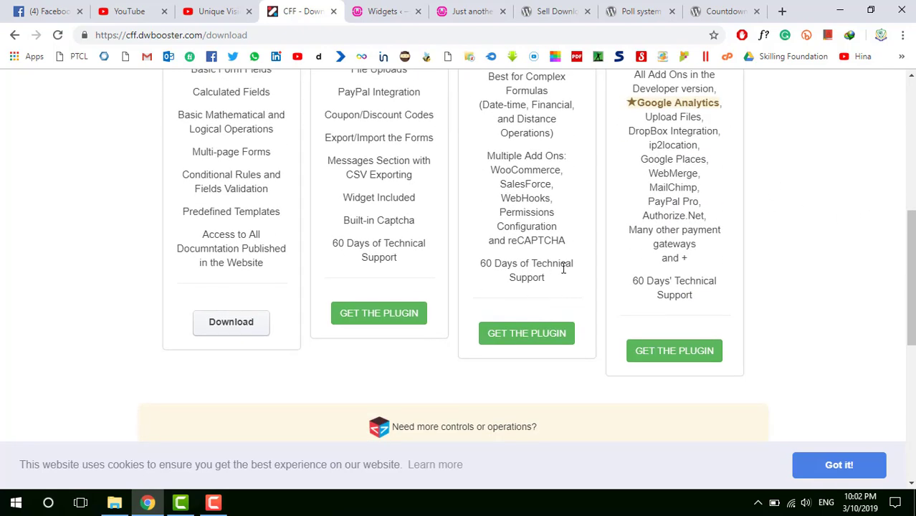
{"action": "scroll", "coordinate": [562, 260], "scroll_direction": "up", "scroll_amount": 2}
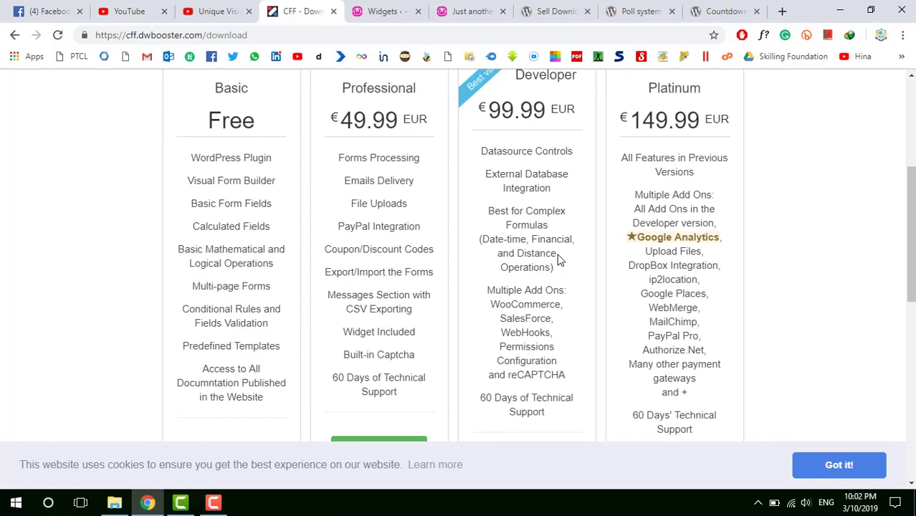
{"action": "scroll", "coordinate": [566, 261], "scroll_direction": "up", "scroll_amount": 4}
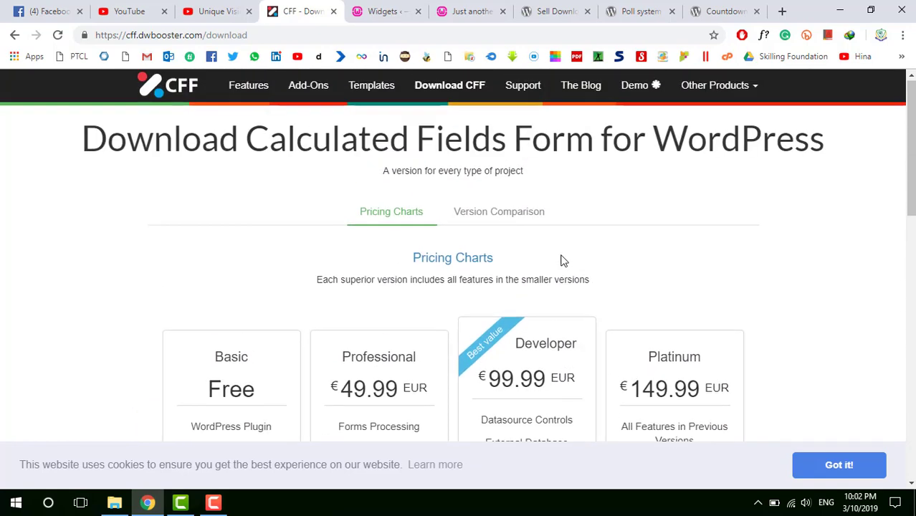
{"action": "left_click", "coordinate": [14, 34]}
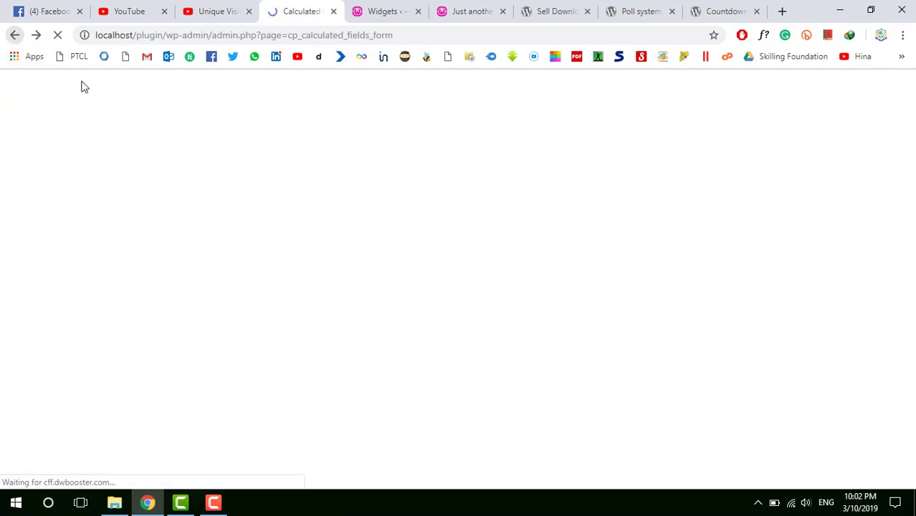